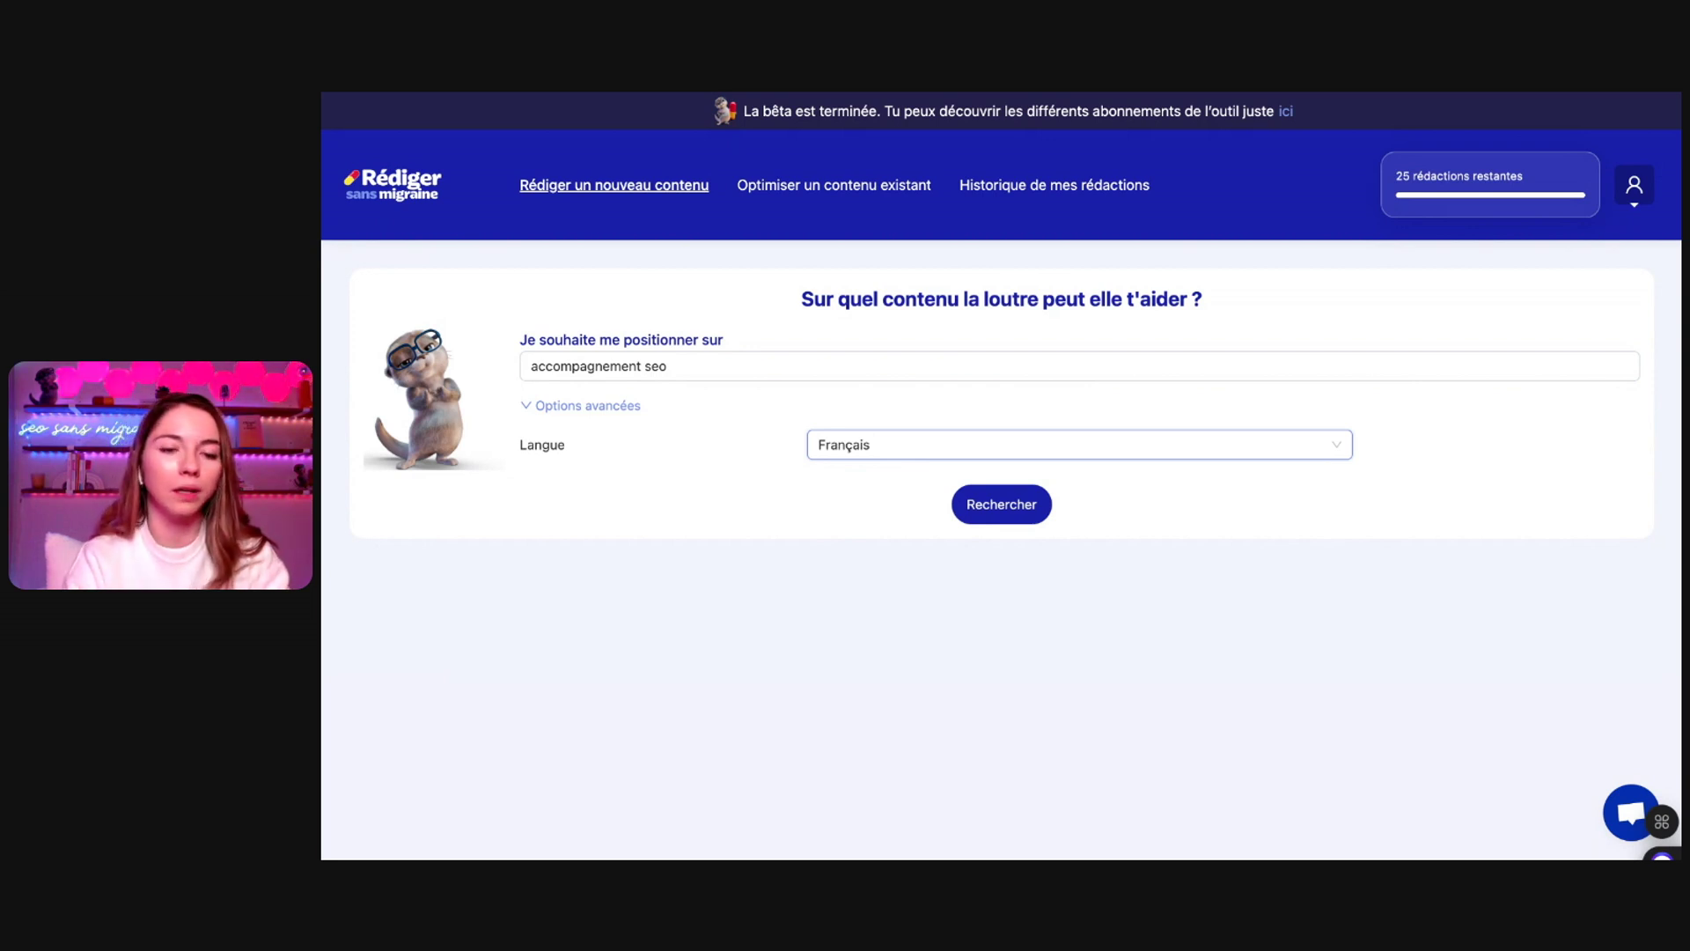
View the form for optimising existing content, including its import URL field, and return to the form for writing new content
{"action": "left_click", "coordinate": [790, 188]}
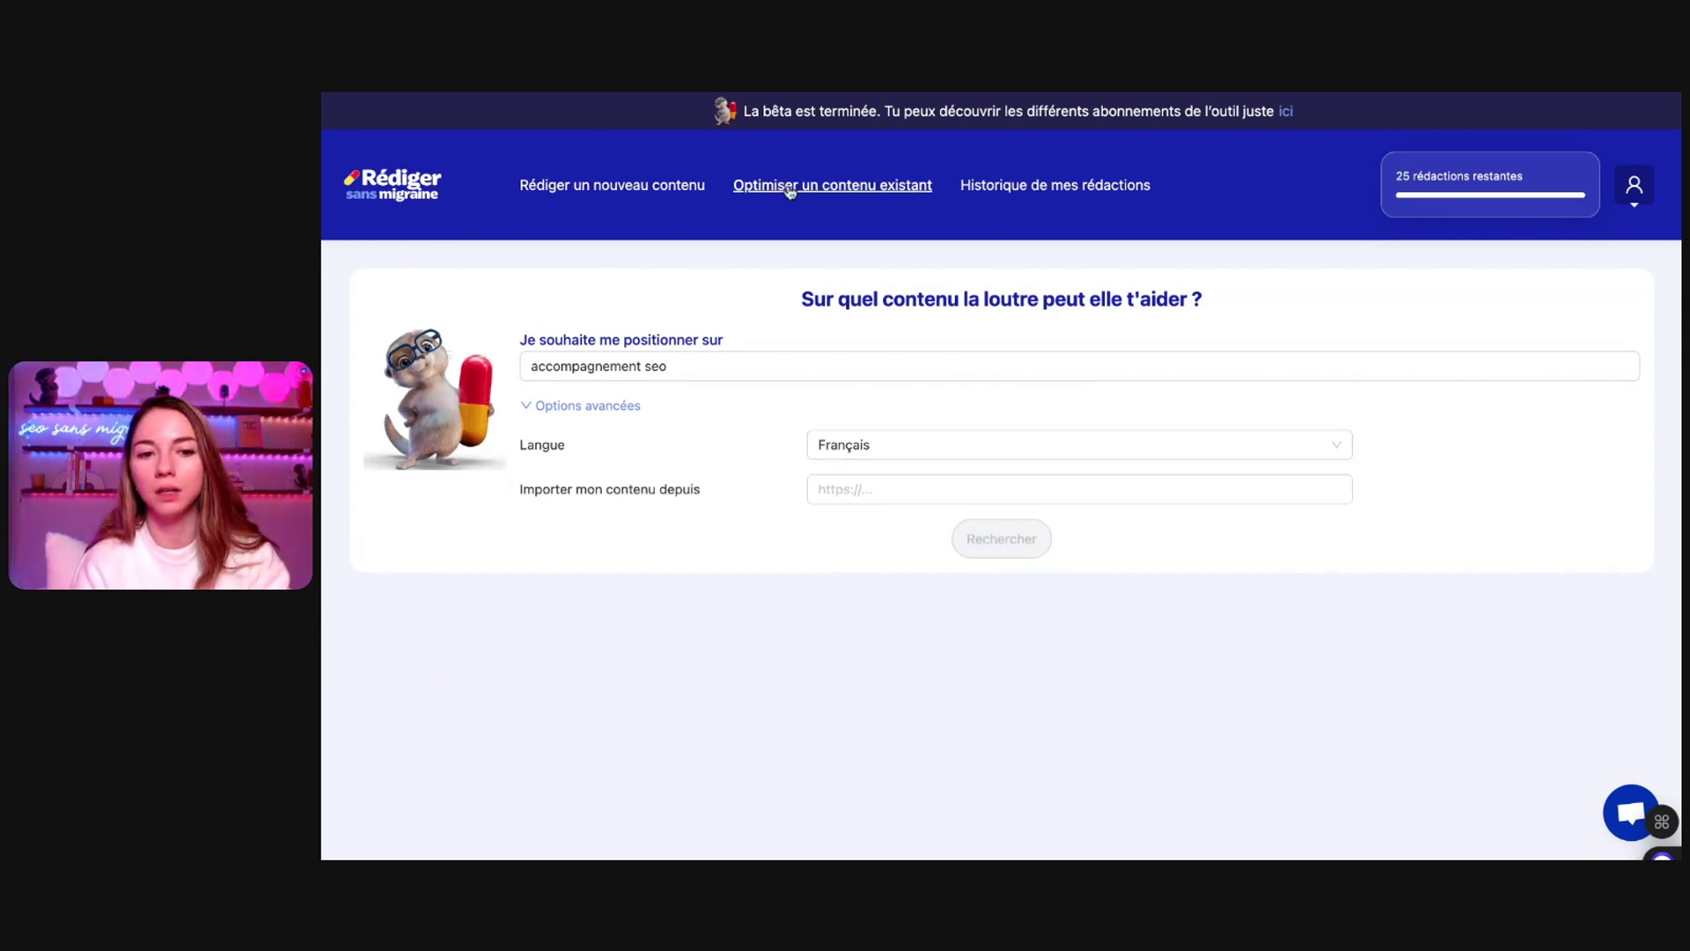
{"action": "left_click", "coordinate": [833, 477]}
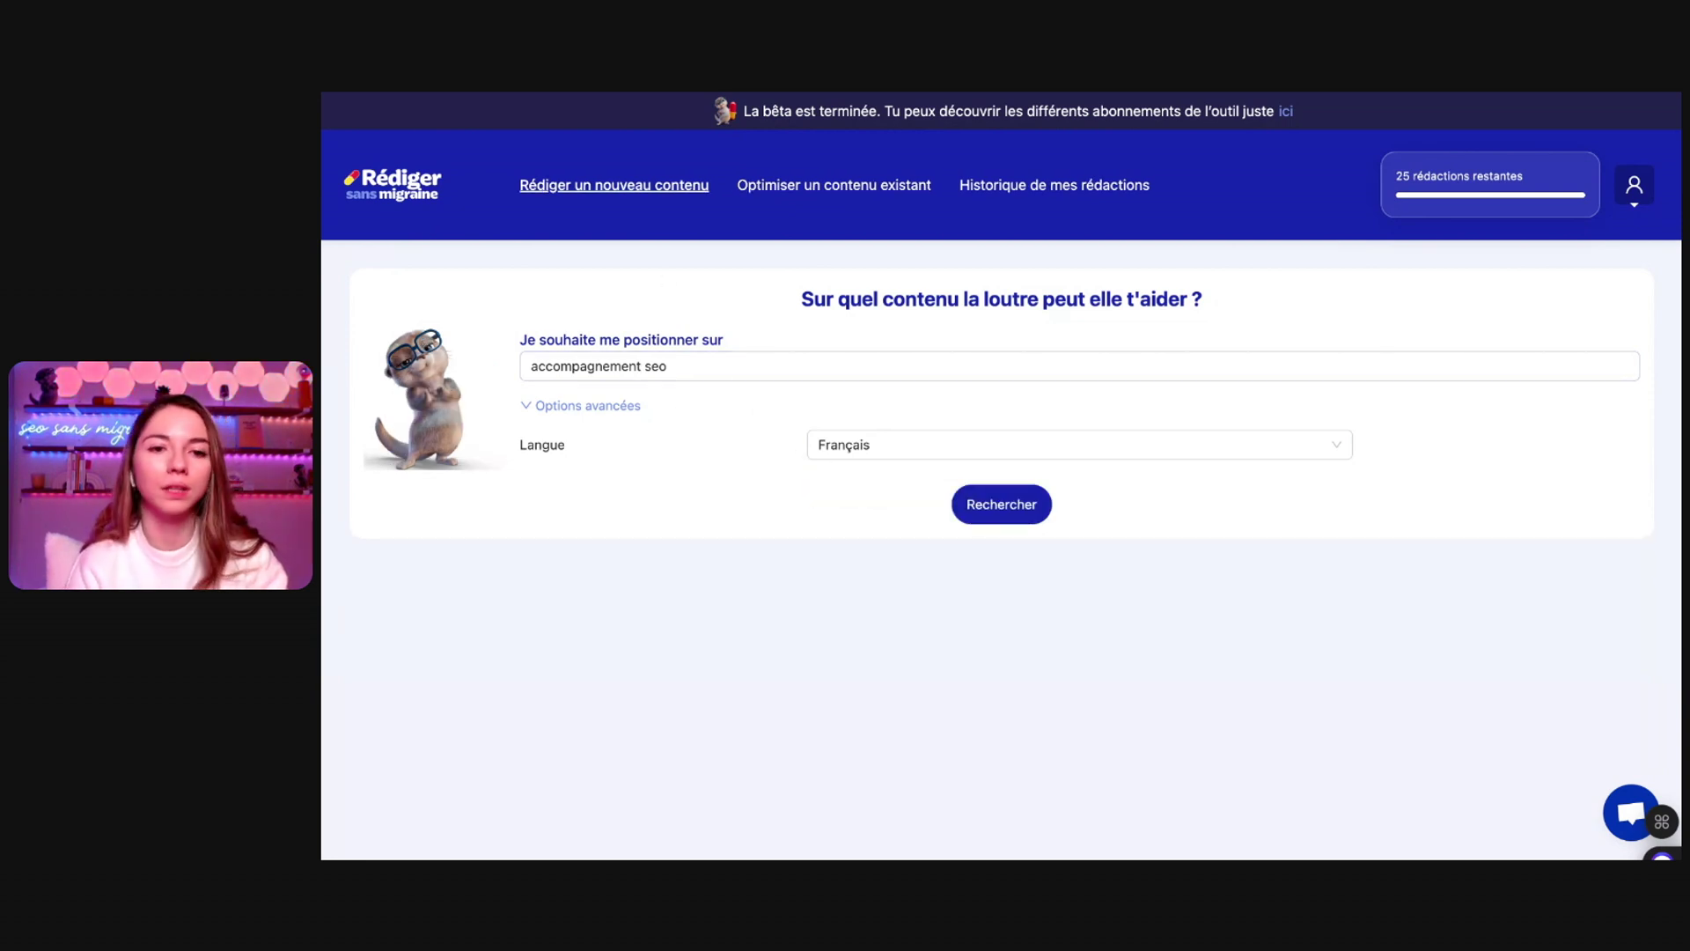
{"action": "left_click", "coordinate": [1014, 493]}
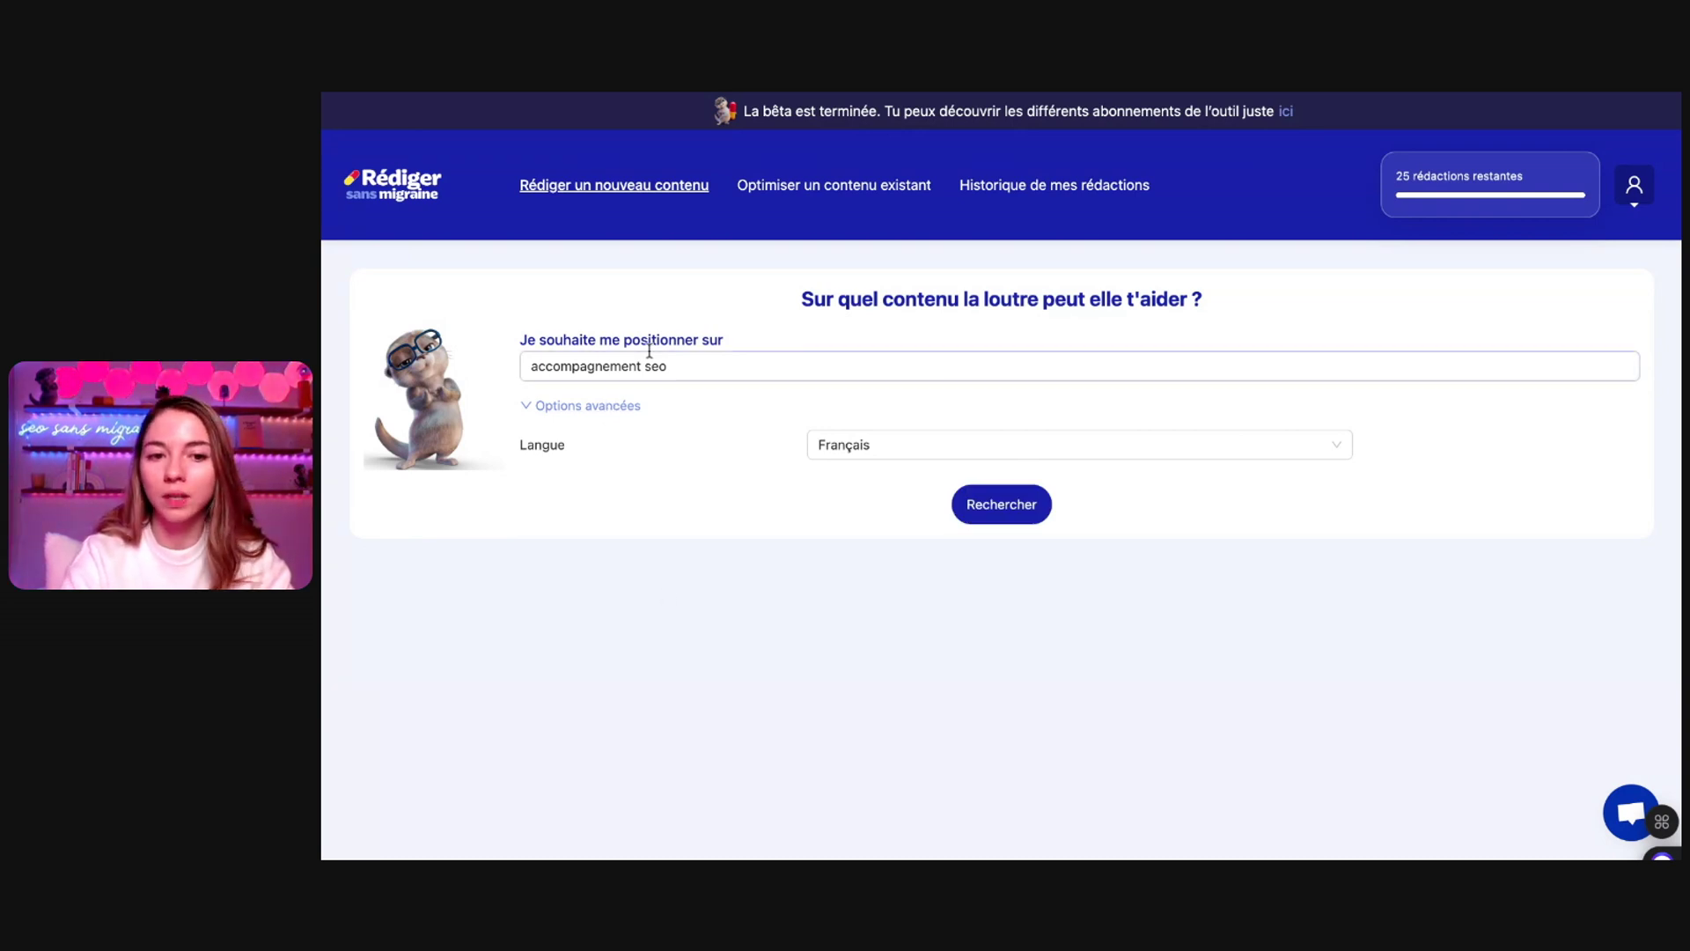
Launch a new content analysis in French for the target query "accompagnement seo"
{"action": "left_click", "coordinate": [699, 378]}
{"action": "left_click", "coordinate": [527, 361]}
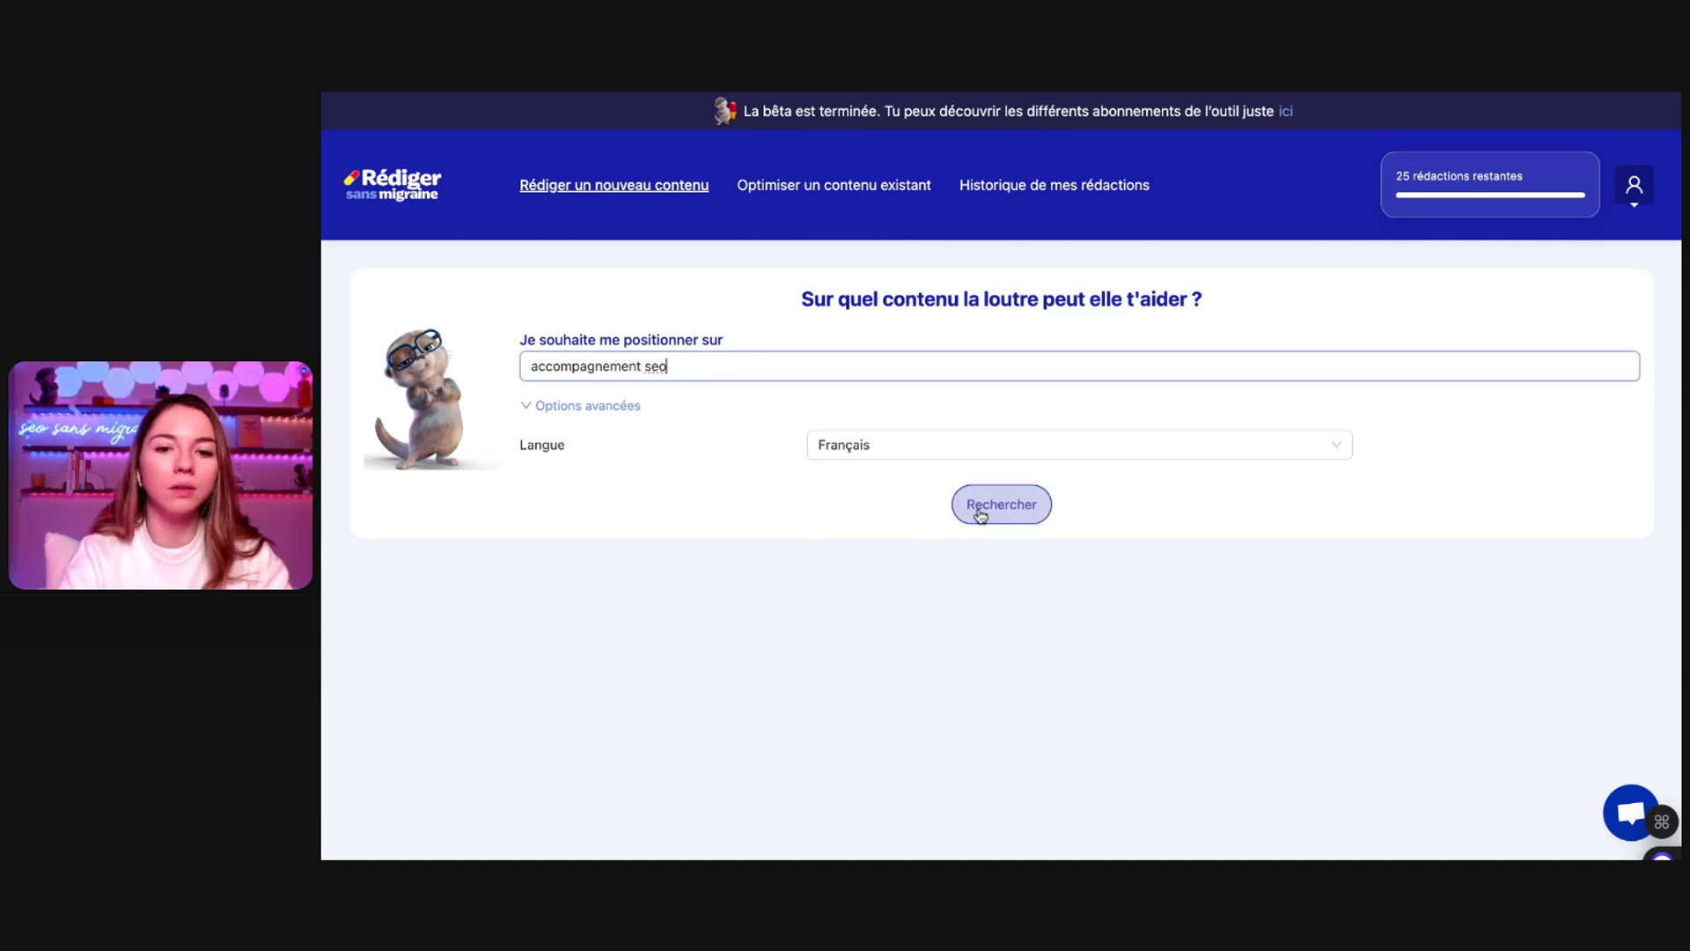
{"action": "left_click", "coordinate": [979, 514]}
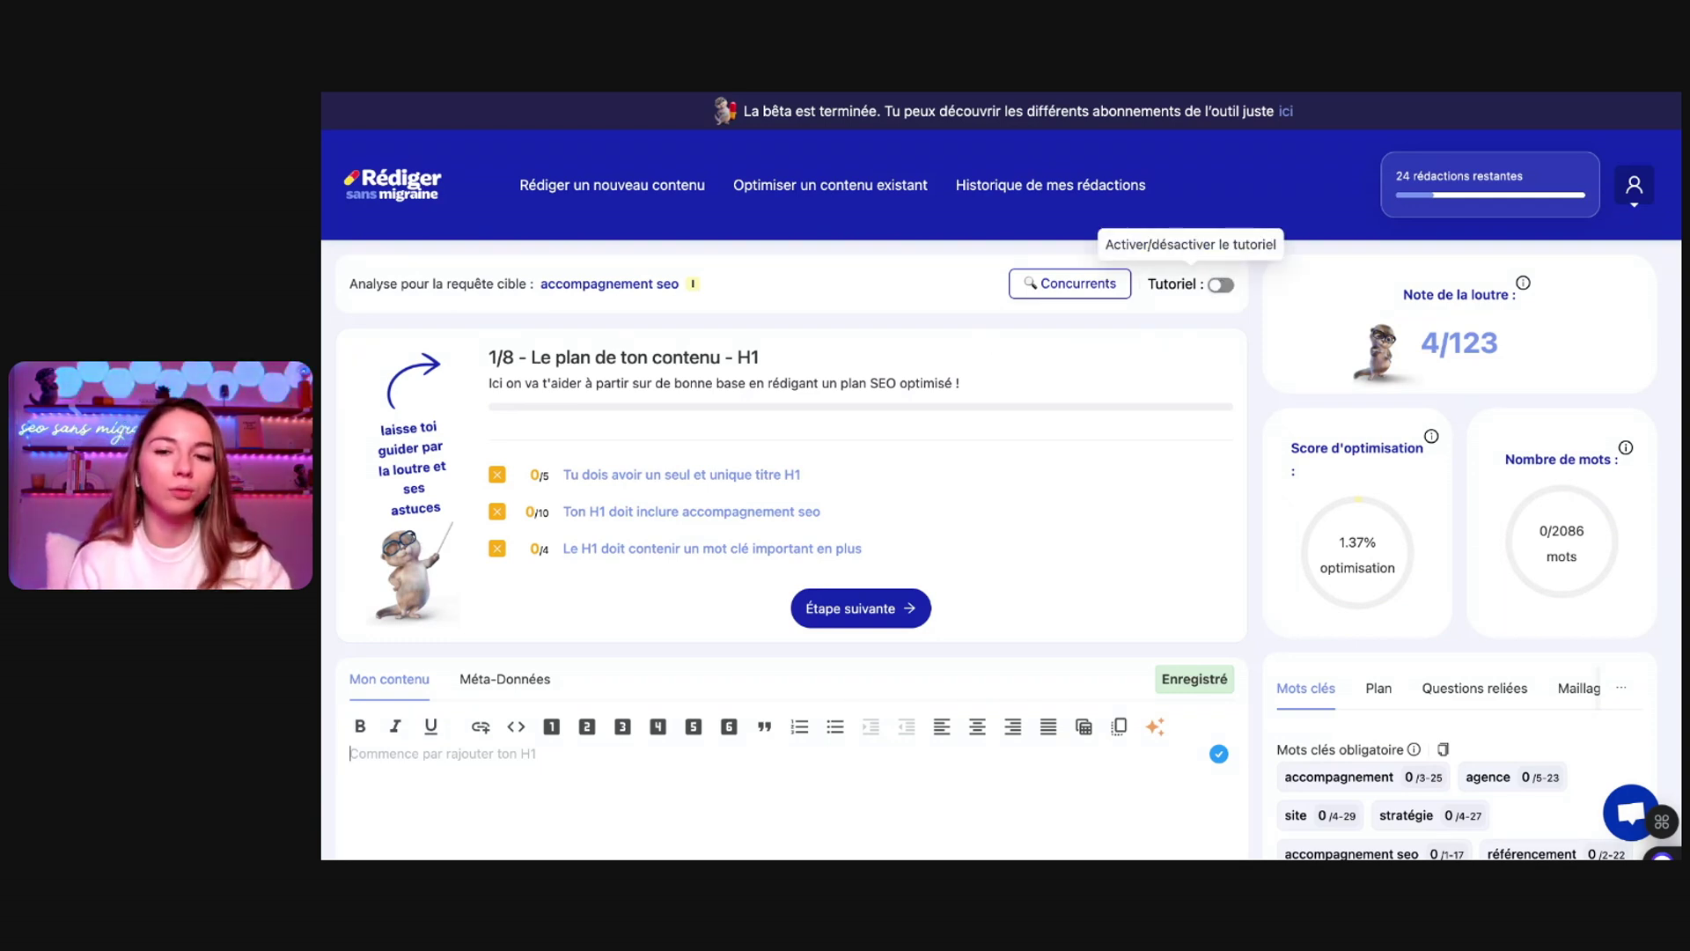
Turn on the guided tutorial, advance past its welcome message and open the list of competitors to analyse
{"action": "left_click", "coordinate": [1220, 284]}
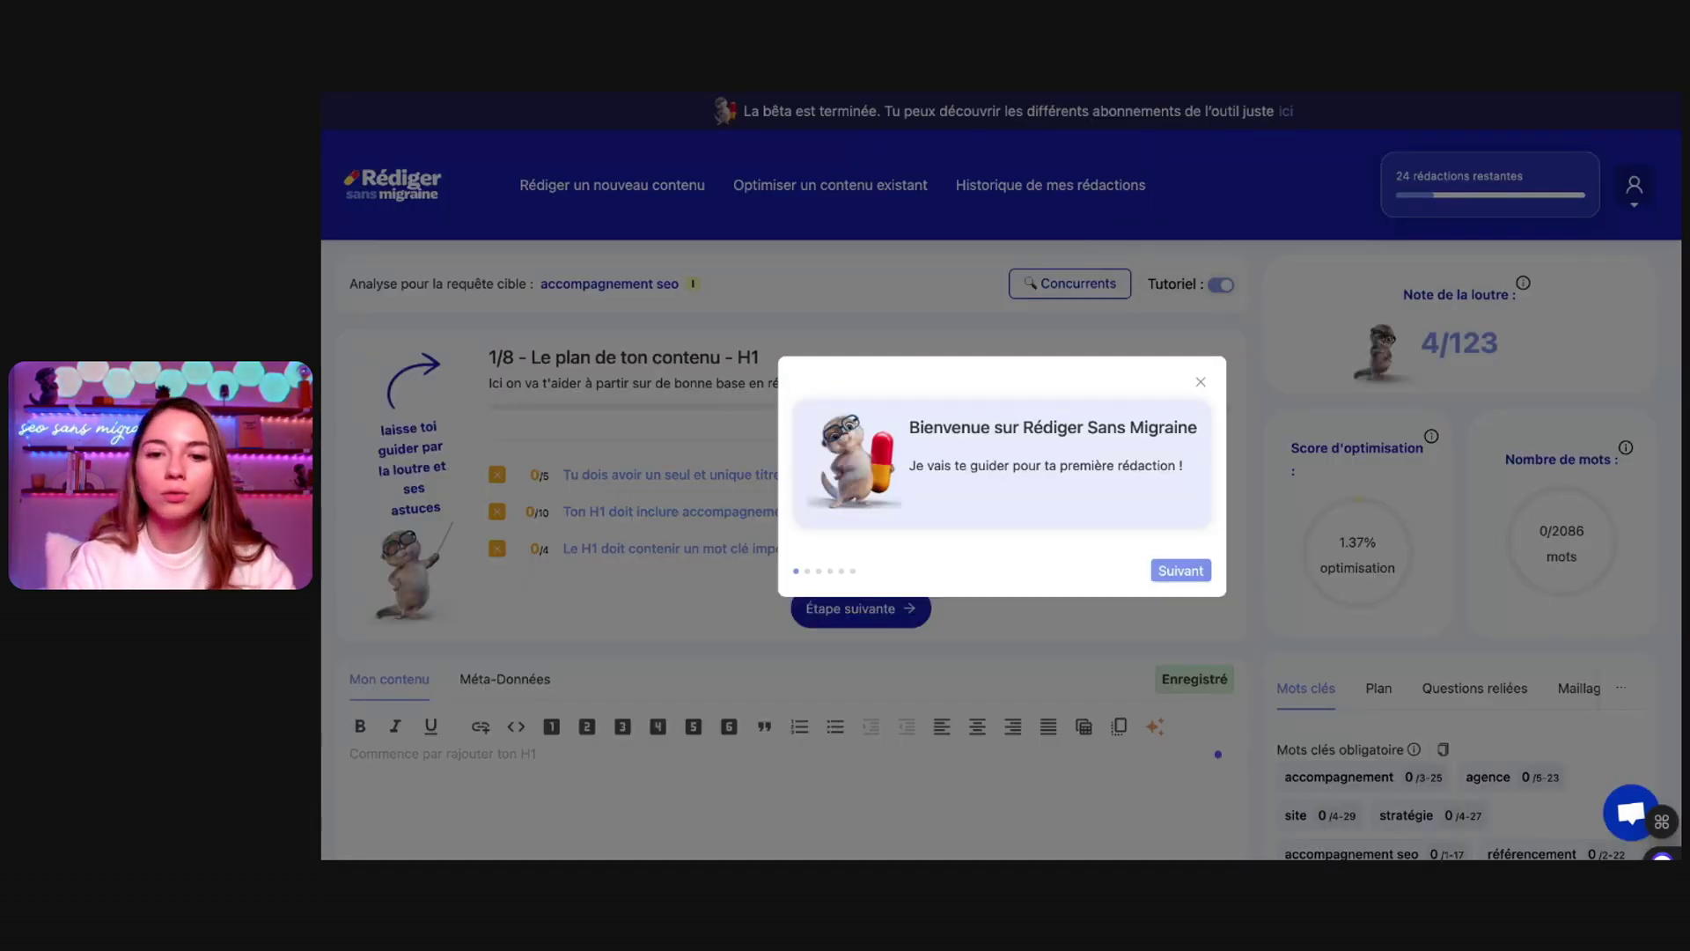
{"action": "left_click", "coordinate": [1191, 577]}
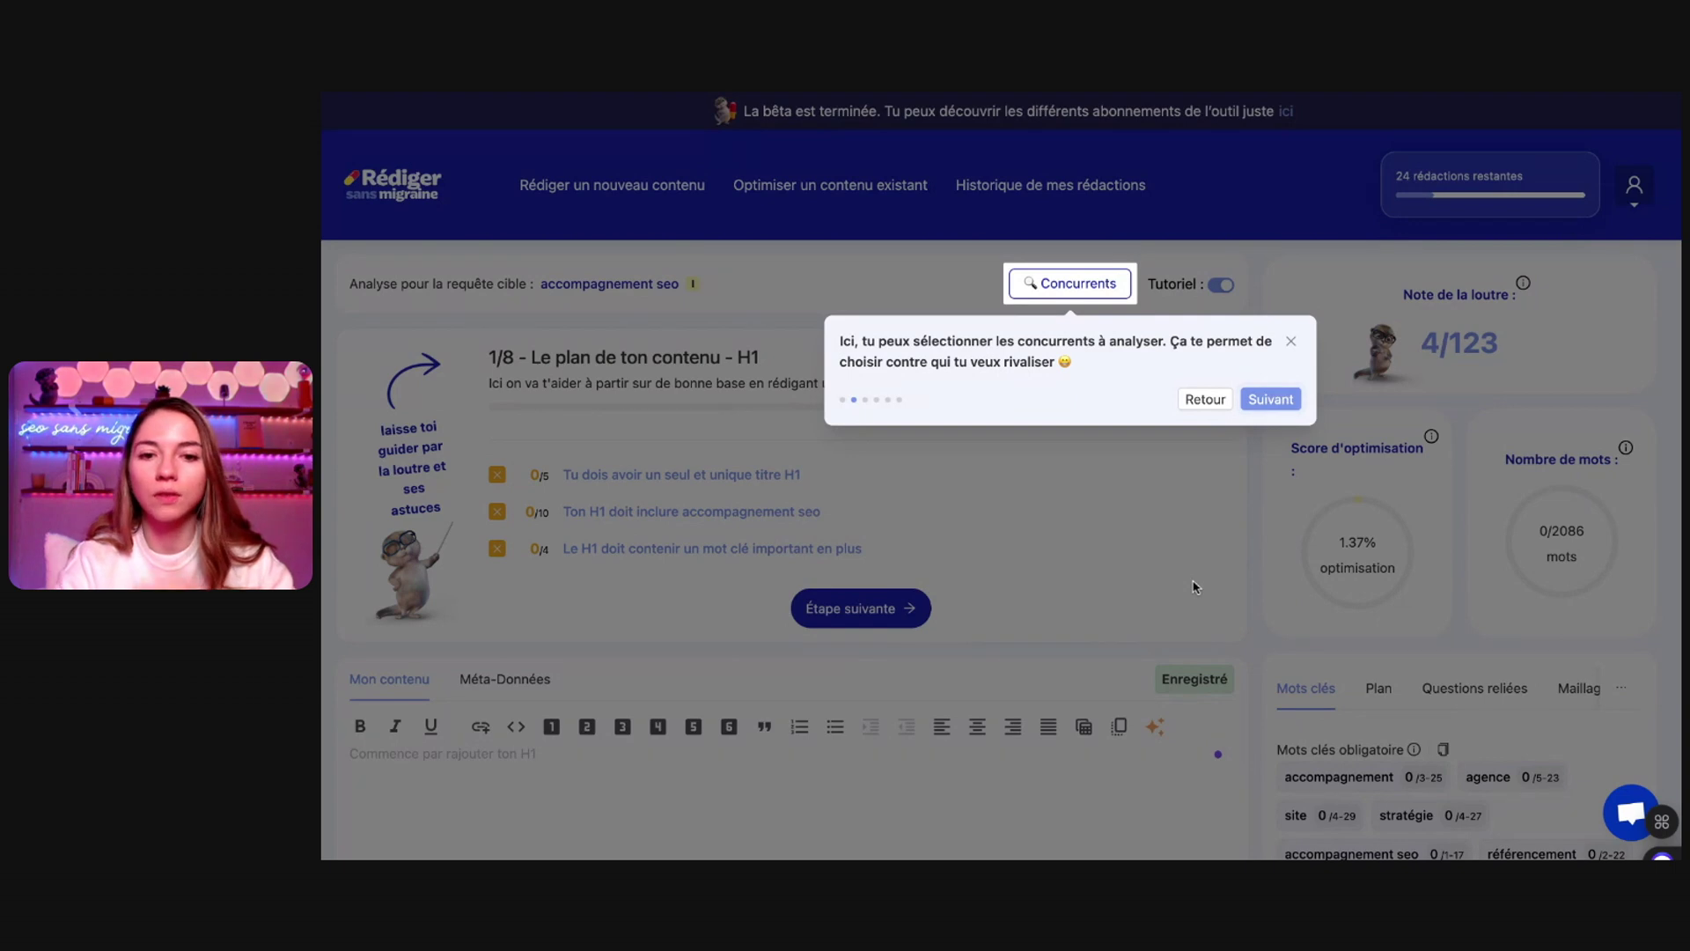
{"action": "left_click", "coordinate": [1070, 284]}
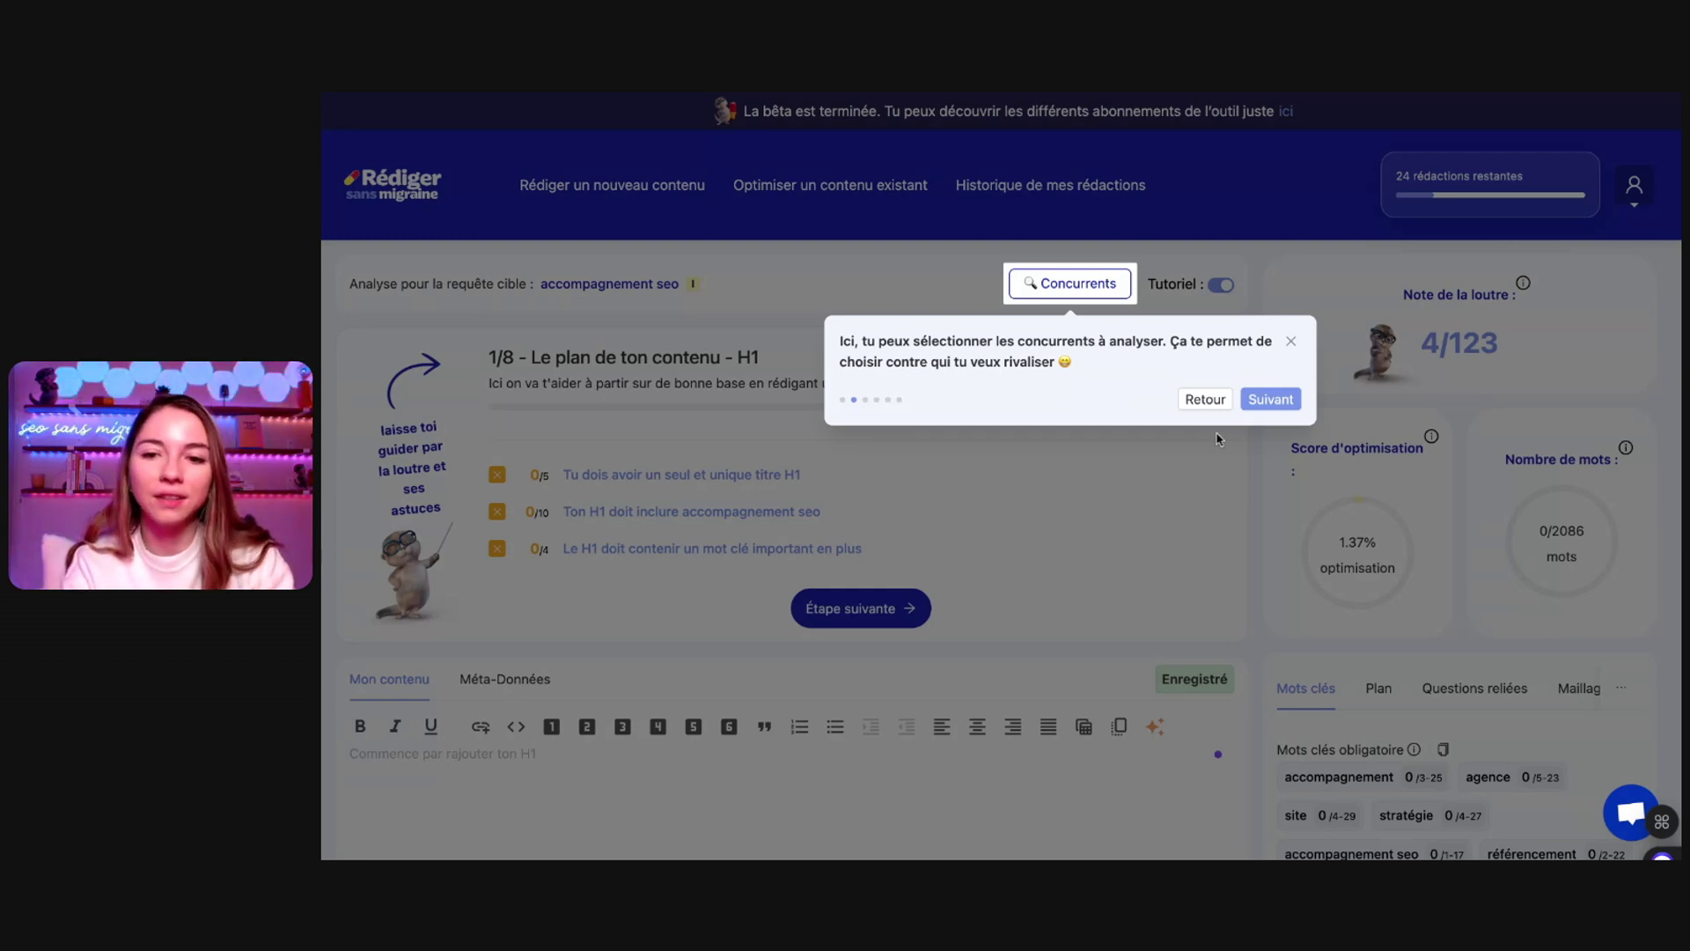
{"action": "left_click", "coordinate": [1290, 341]}
{"action": "left_click", "coordinate": [1103, 298]}
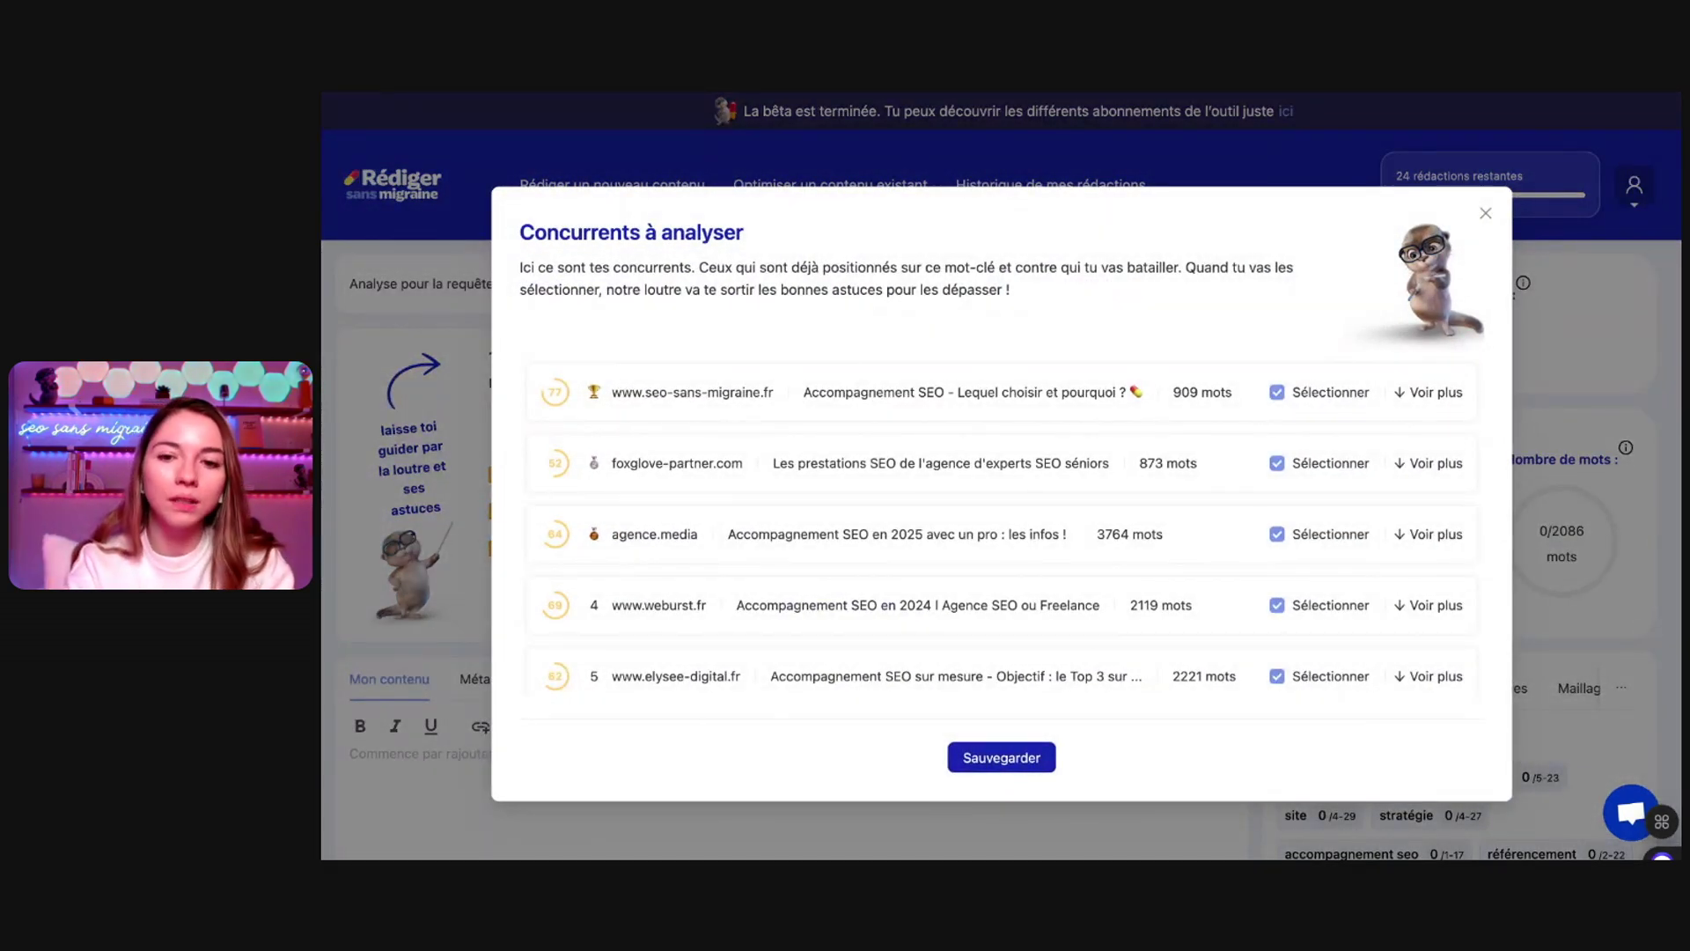
Examine the full list of ranked competitors with their scores, page titles and word counts
{"action": "scroll", "coordinate": [755, 484], "scroll_direction": "down", "scroll_amount": 2}
{"action": "scroll", "coordinate": [756, 484], "scroll_direction": "up", "scroll_amount": 2}
{"action": "scroll", "coordinate": [756, 483], "scroll_direction": "down", "scroll_amount": 1}
{"action": "scroll", "coordinate": [753, 528], "scroll_direction": "down", "scroll_amount": 4}
{"action": "scroll", "coordinate": [753, 528], "scroll_direction": "up", "scroll_amount": 4}
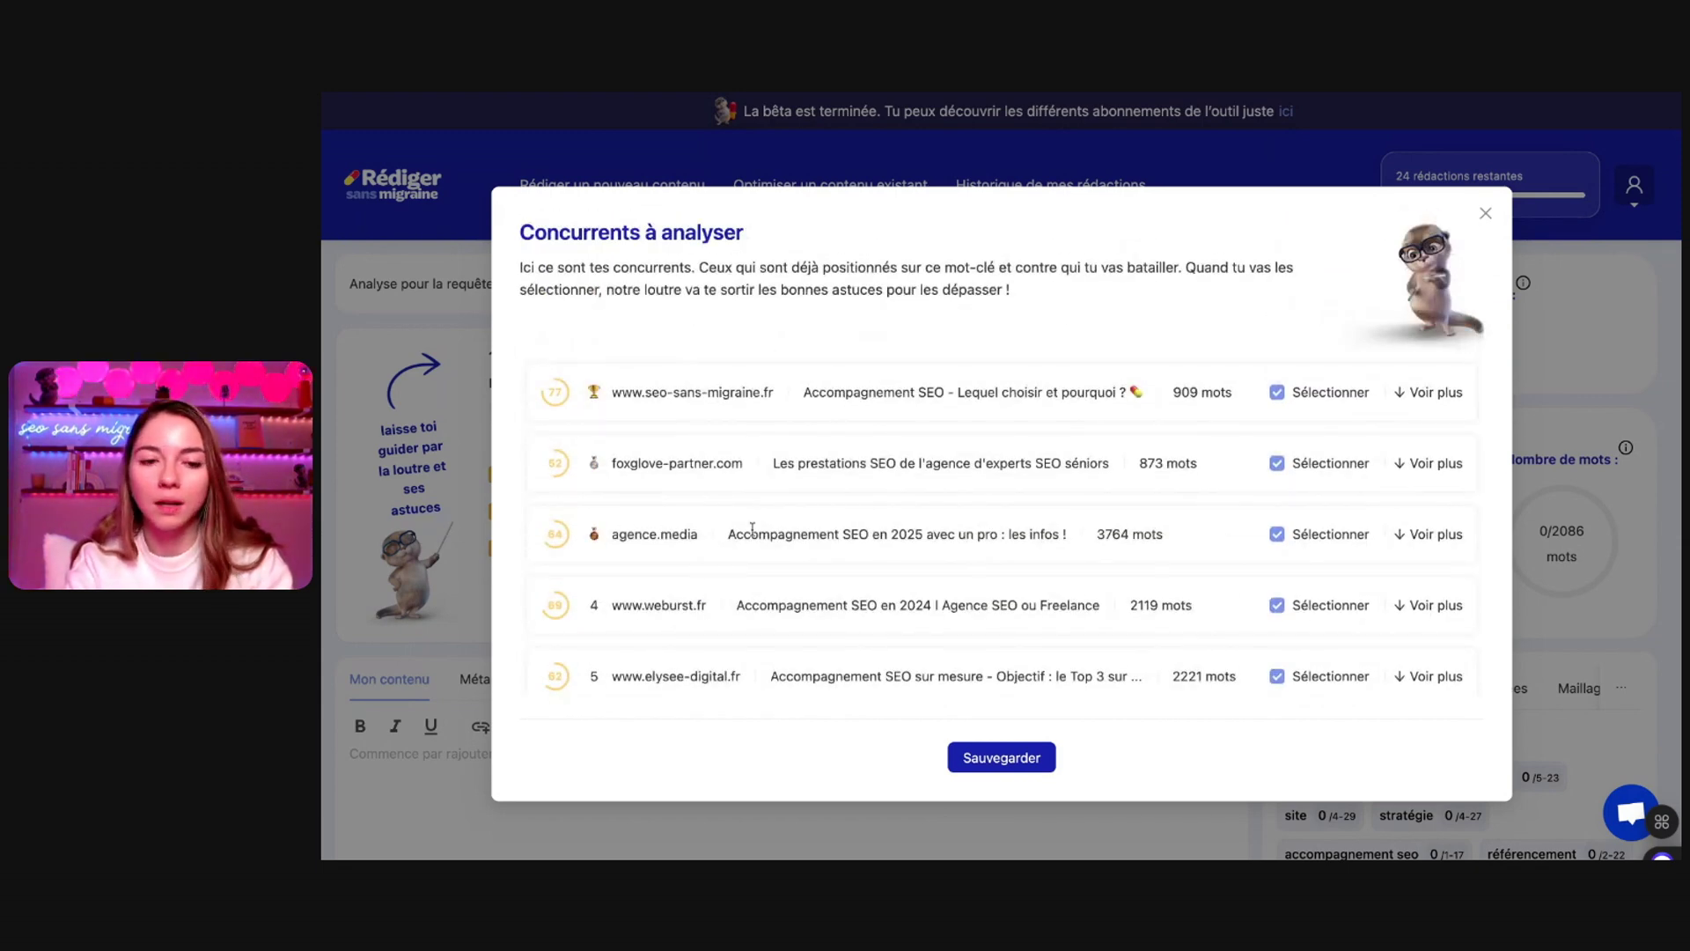
{"action": "scroll", "coordinate": [753, 528], "scroll_direction": "down", "scroll_amount": 5}
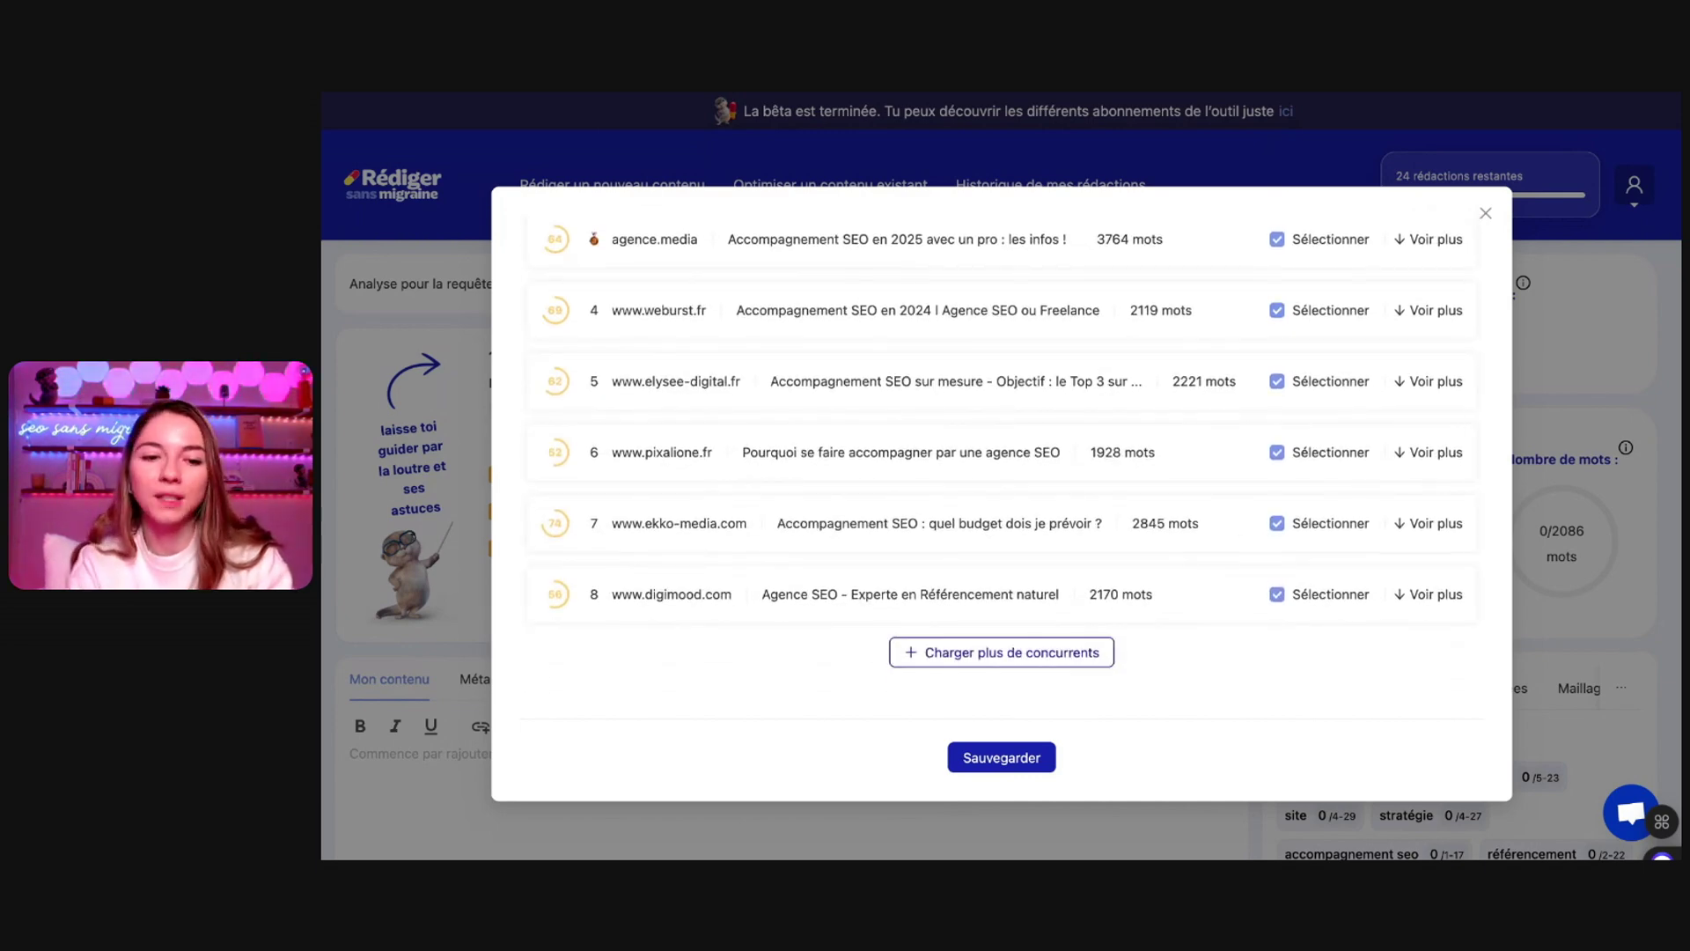
{"action": "scroll", "coordinate": [1013, 457], "scroll_direction": "up", "scroll_amount": 5}
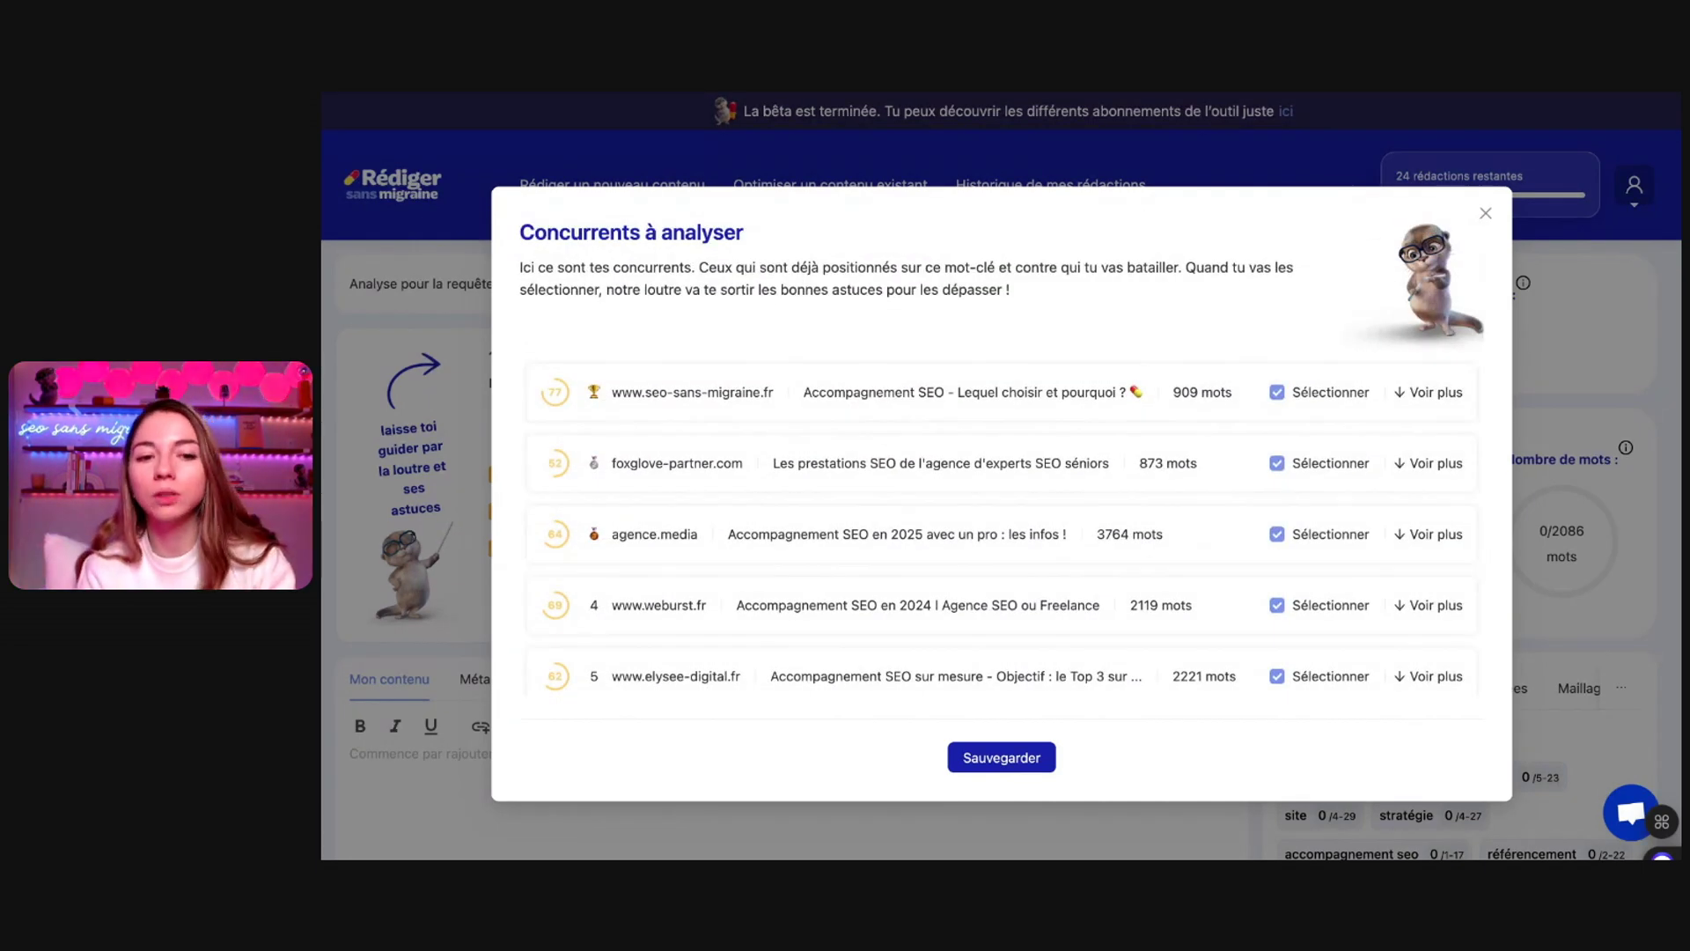
Deselect the competitor foxglove-partner.com and expand its entry to read the title, meta description and detected plan
{"action": "left_click", "coordinate": [1278, 466]}
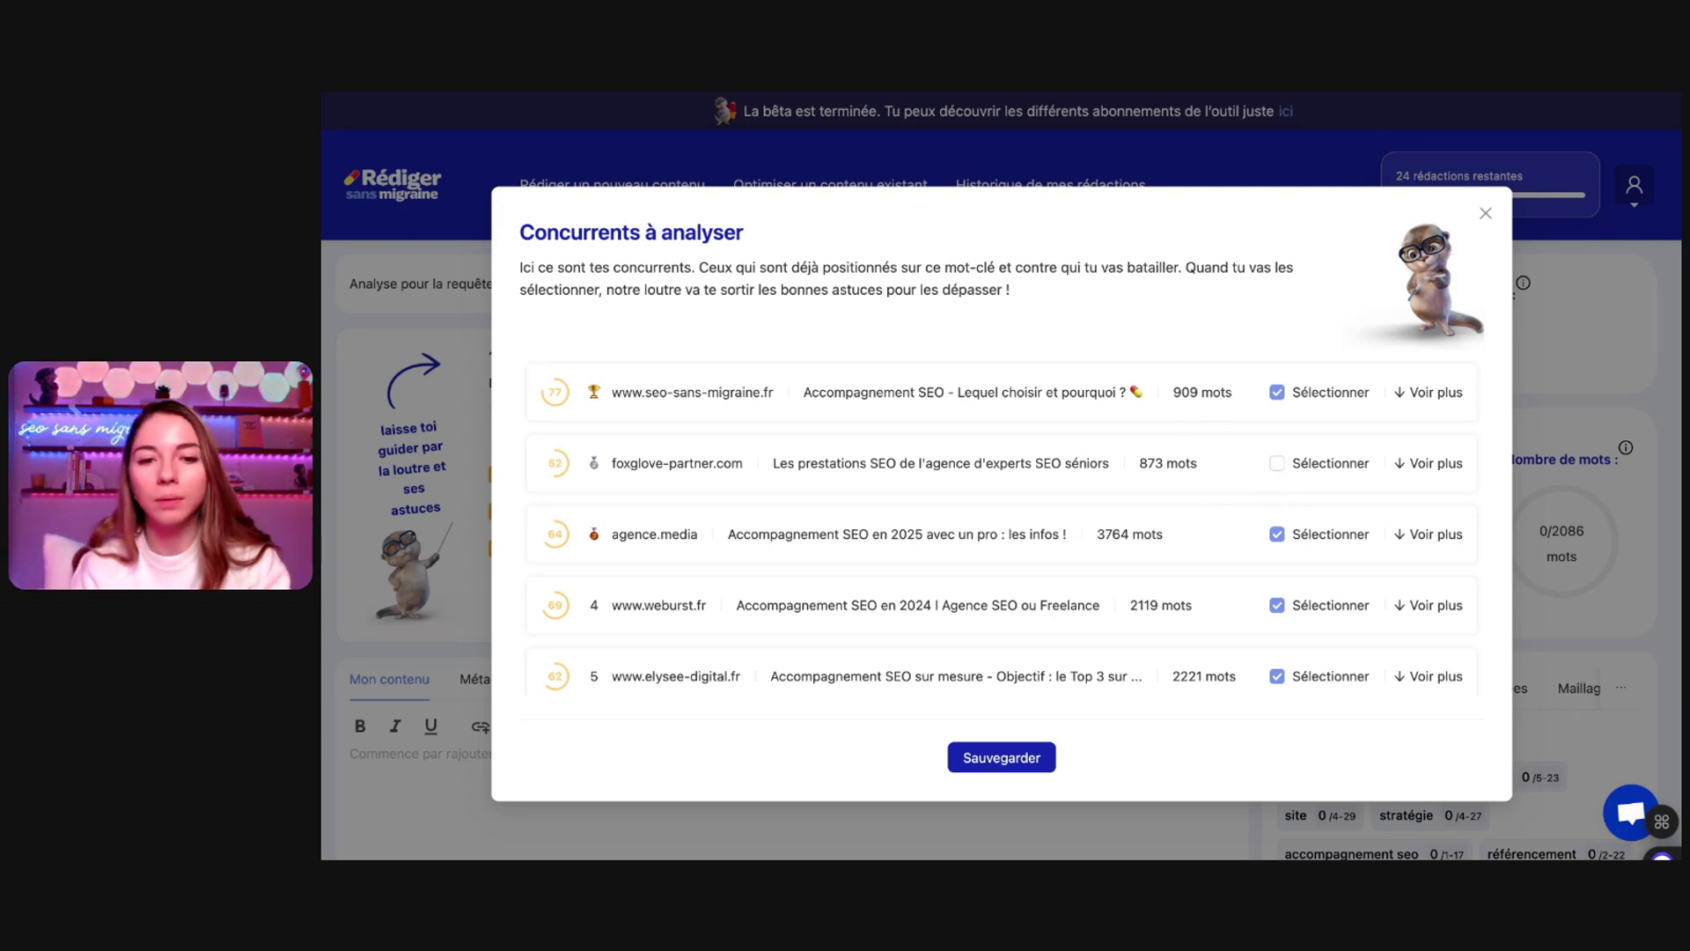
{"action": "left_click", "coordinate": [1448, 467]}
{"action": "scroll", "coordinate": [1070, 479], "scroll_direction": "down", "scroll_amount": 2}
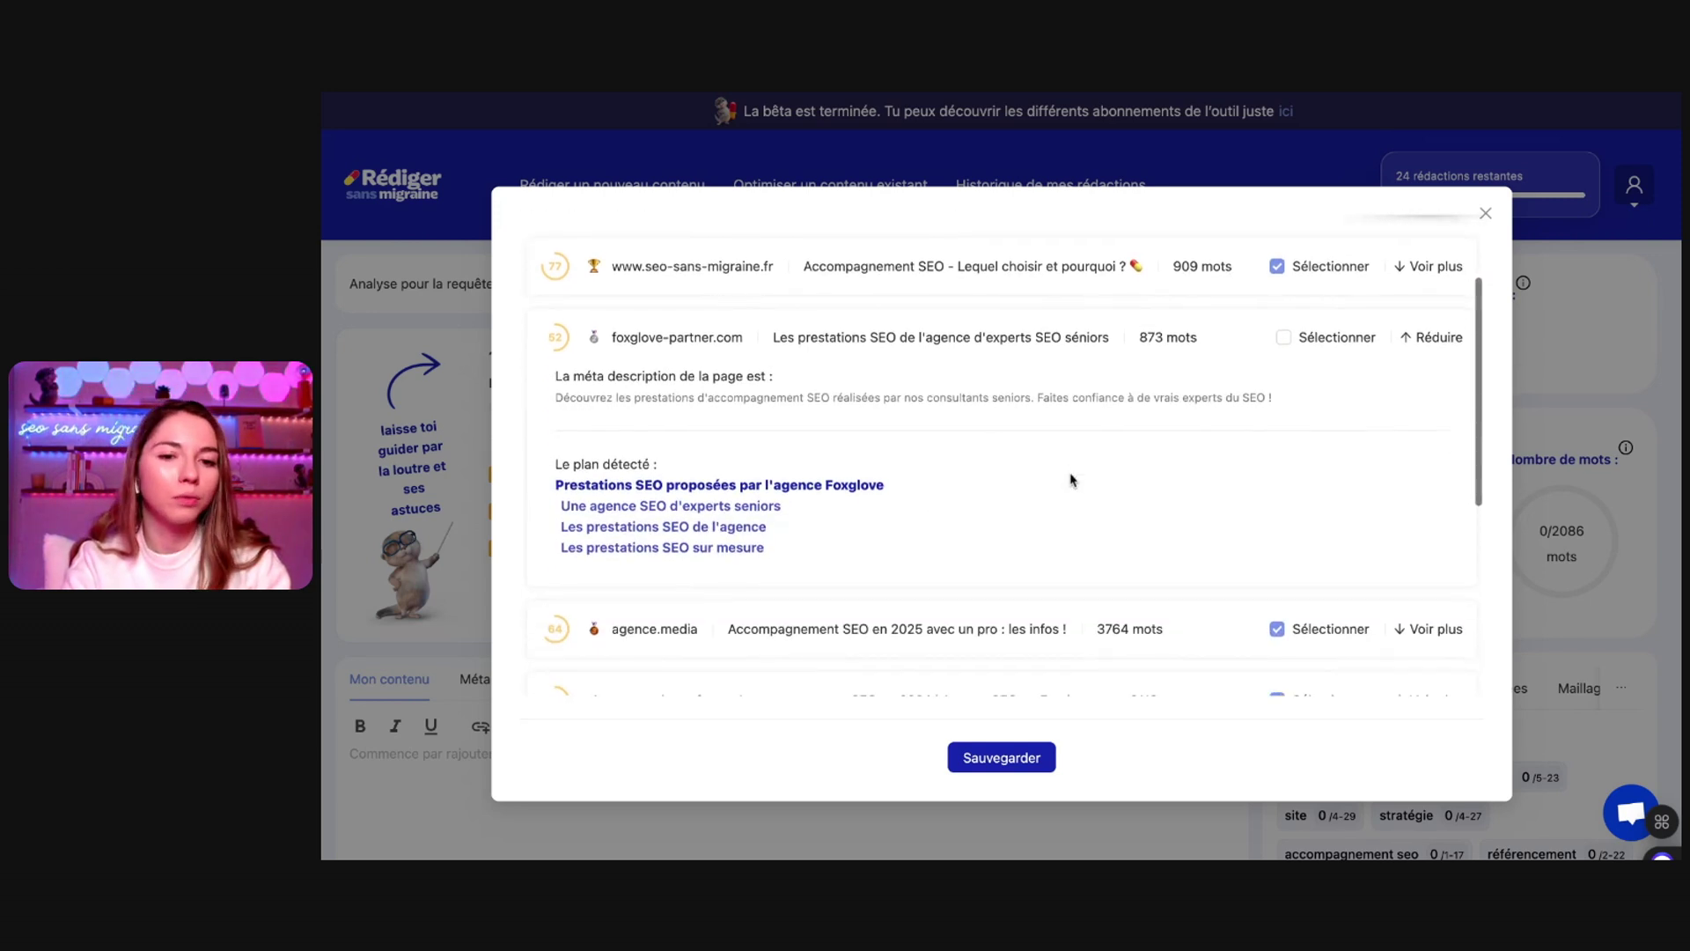
{"action": "left_click_drag", "start_coordinate": [771, 338], "coordinate": [1199, 336]}
{"action": "left_click", "coordinate": [1128, 343]}
{"action": "left_click", "coordinate": [903, 366]}
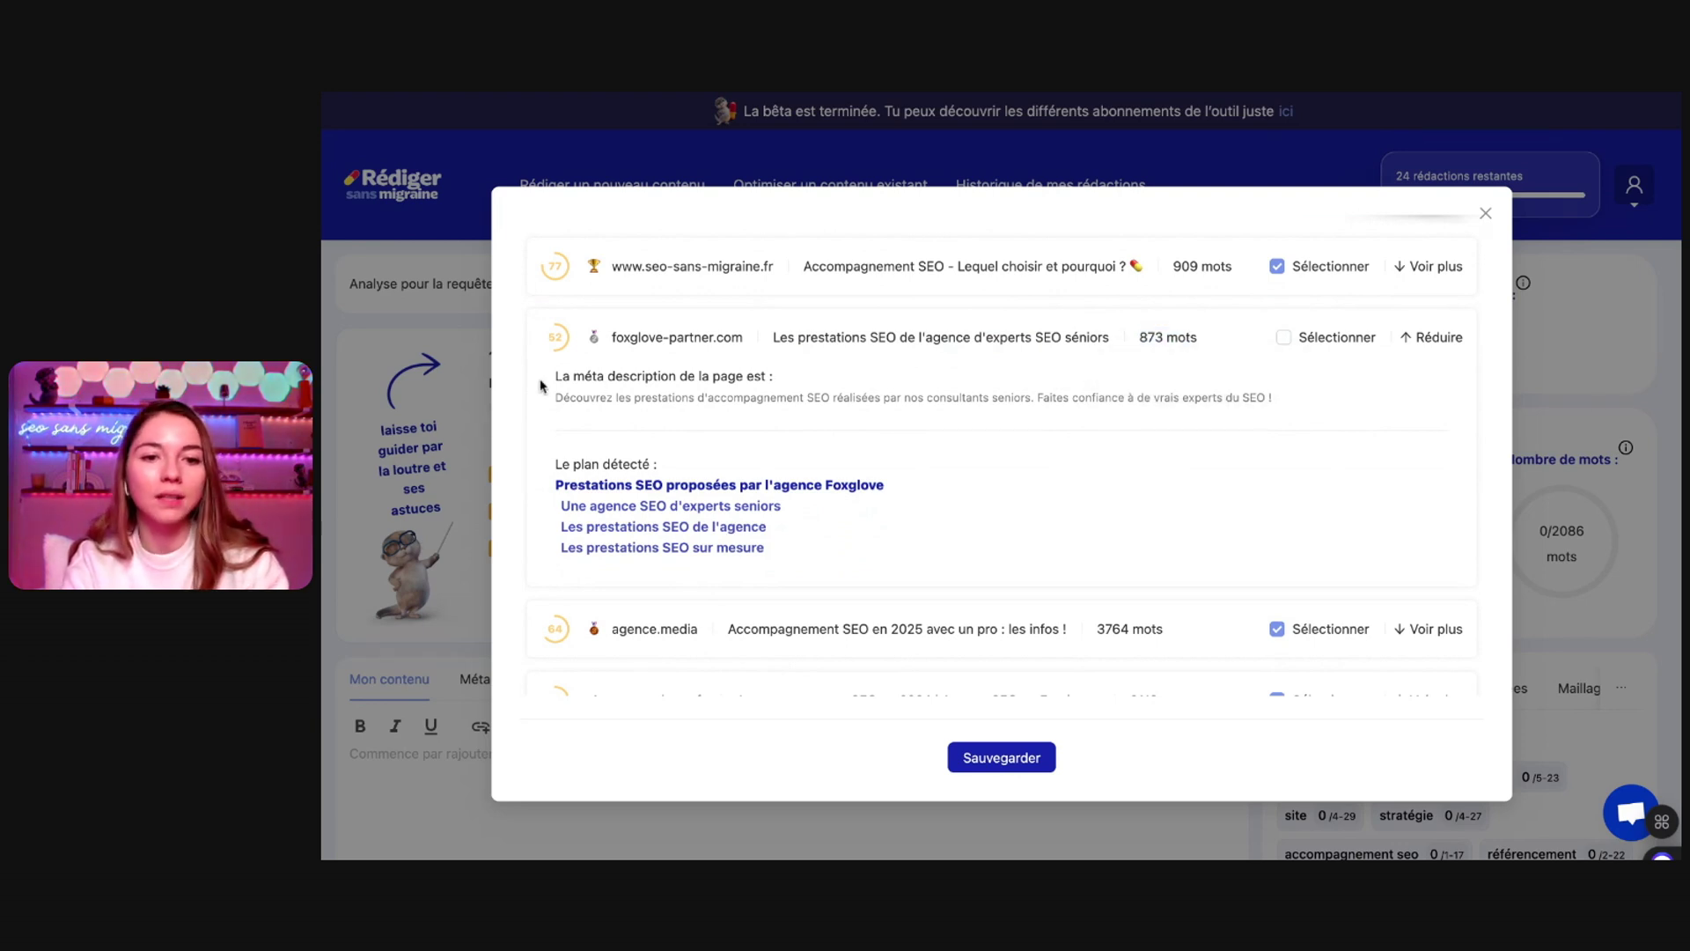
{"action": "scroll", "coordinate": [743, 515], "scroll_direction": "down", "scroll_amount": 1}
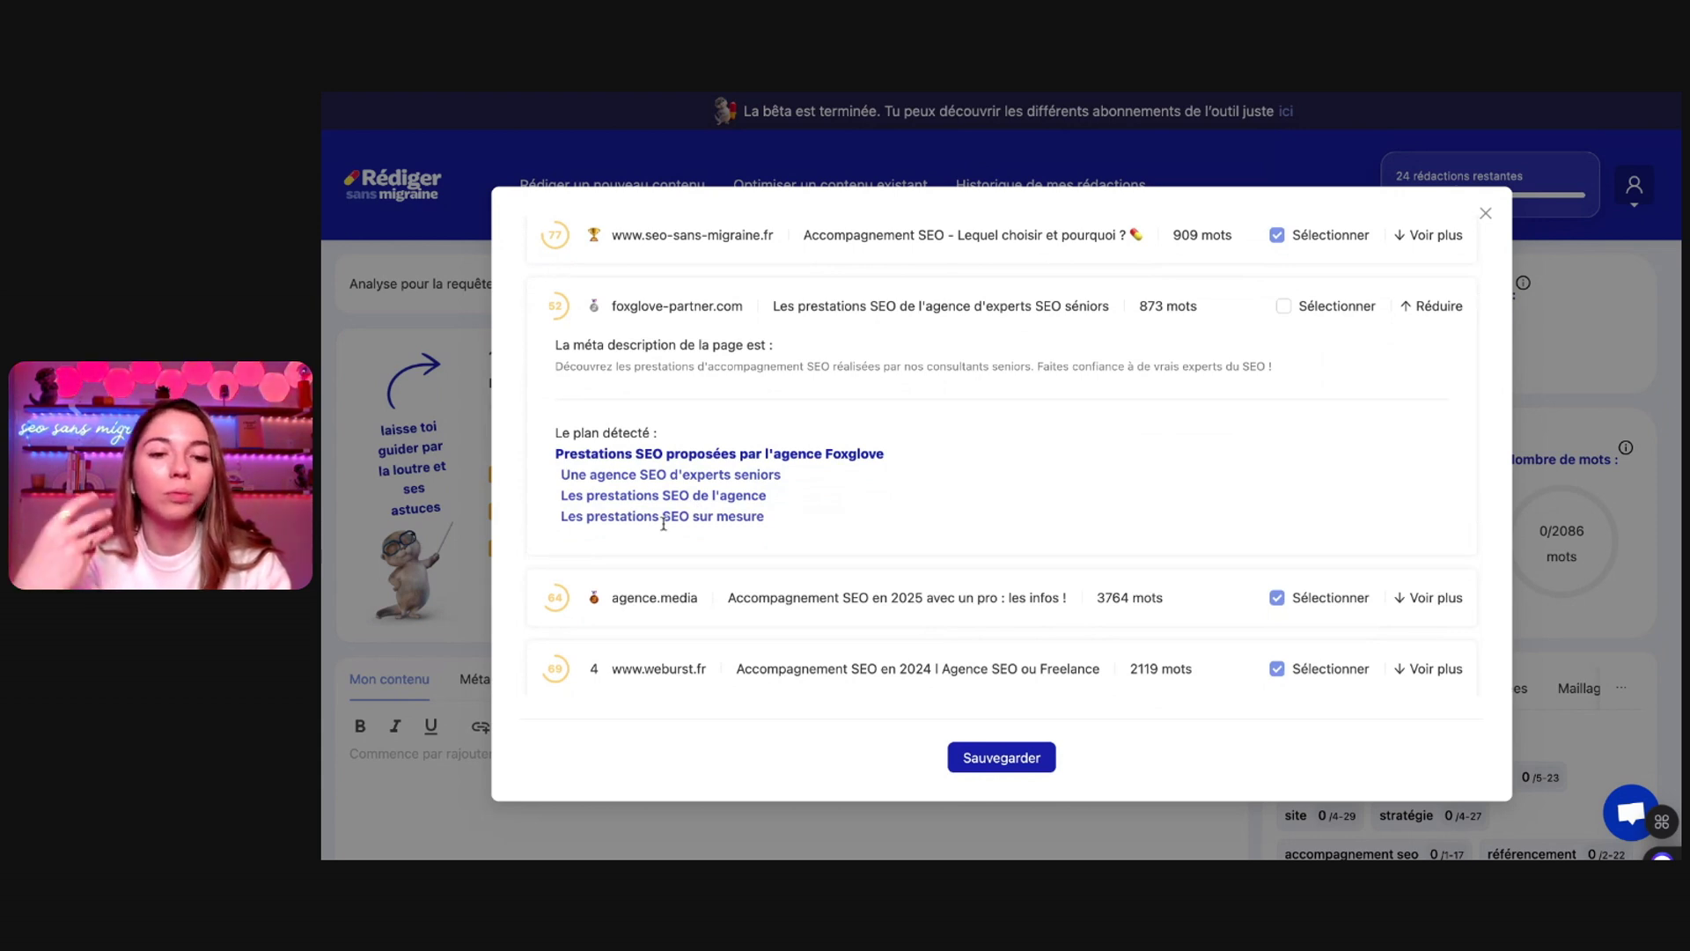
Expand the agence.media entry, read its meta description and detected plan, and close the competitor list
{"action": "scroll", "coordinate": [664, 524], "scroll_direction": "down", "scroll_amount": 3}
{"action": "left_click", "coordinate": [1427, 500]}
{"action": "scroll", "coordinate": [939, 499], "scroll_direction": "down", "scroll_amount": 3}
{"action": "scroll", "coordinate": [939, 499], "scroll_direction": "down", "scroll_amount": 2}
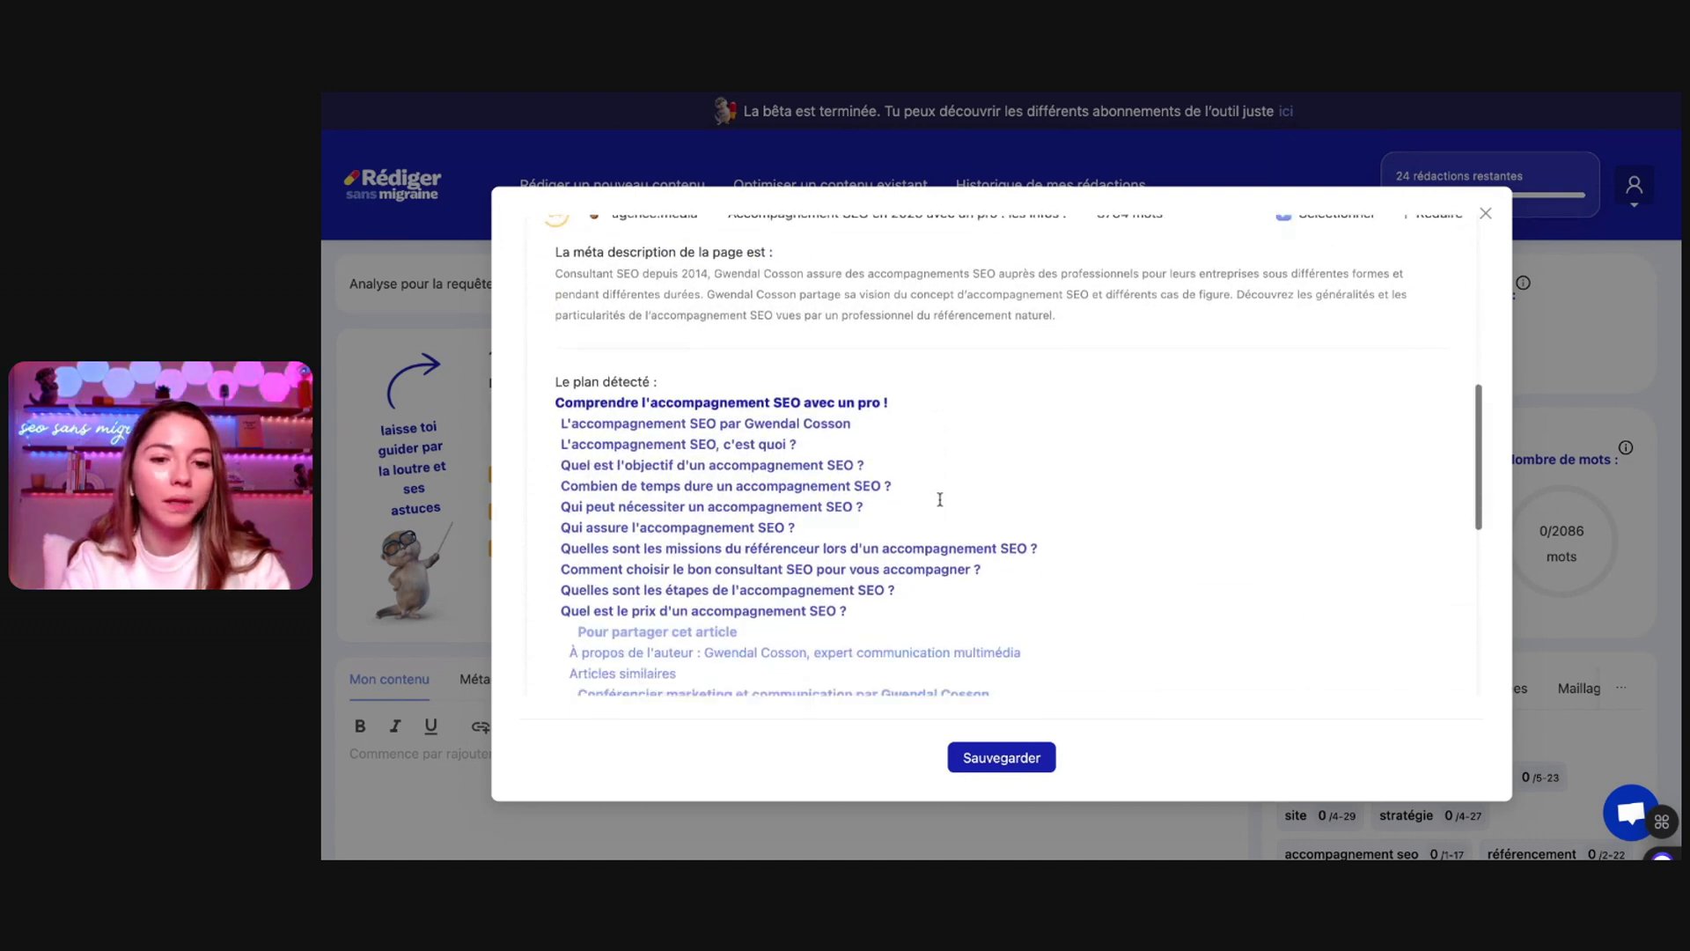
{"action": "scroll", "coordinate": [711, 597], "scroll_direction": "down", "scroll_amount": 1}
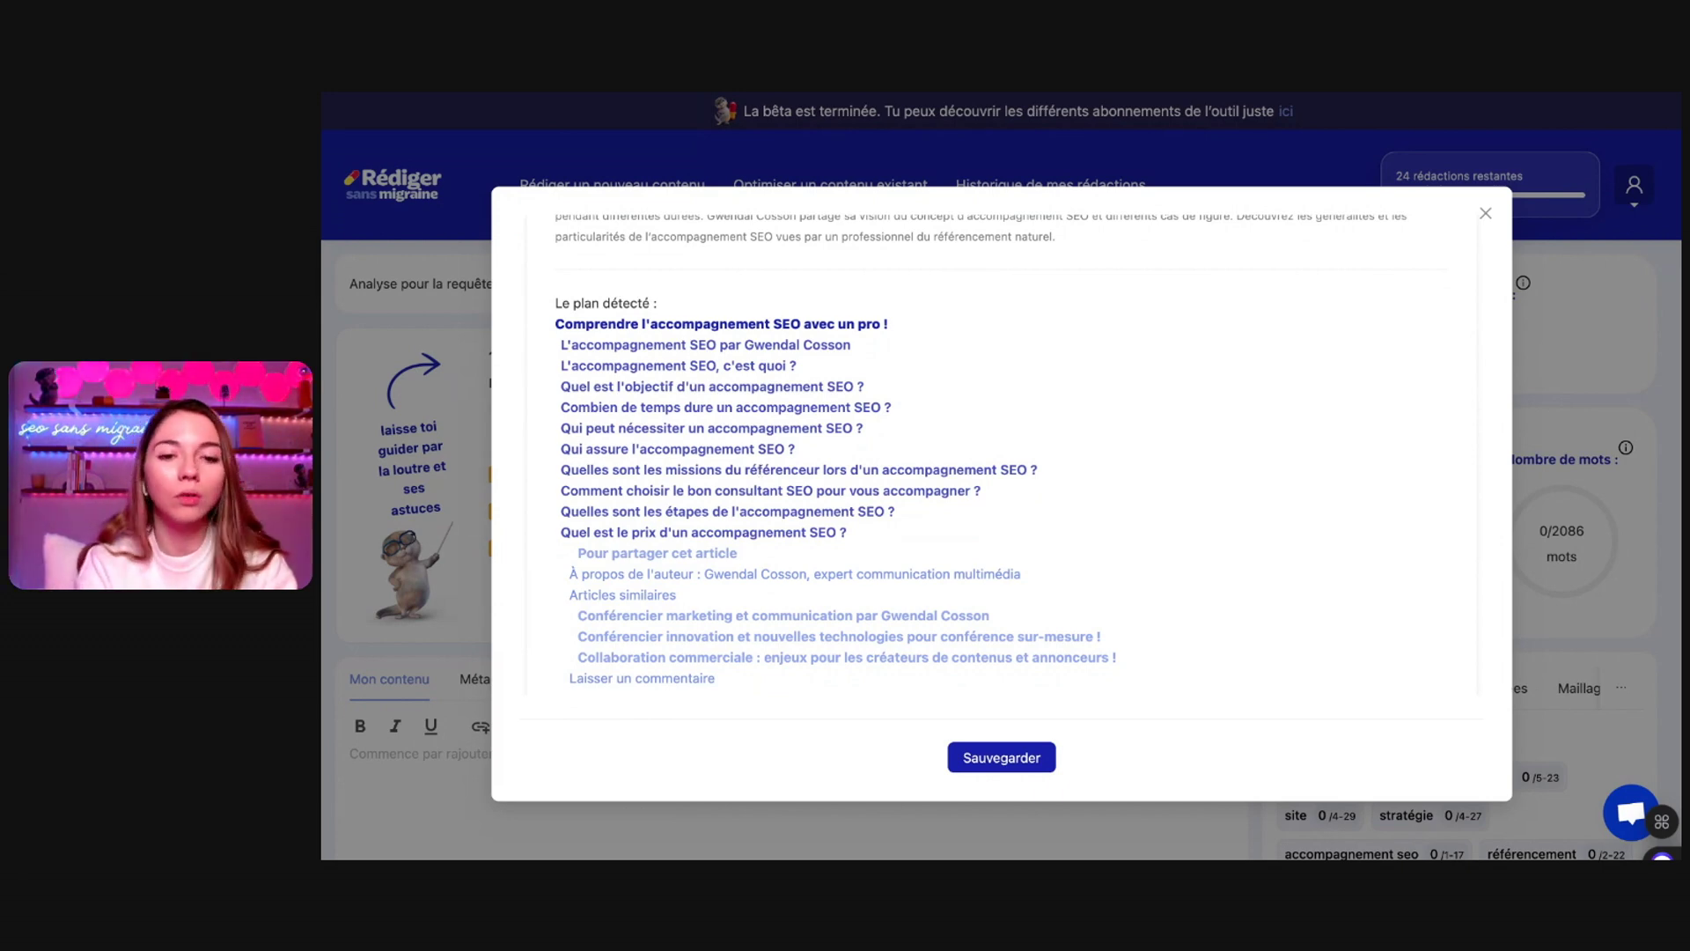
{"action": "scroll", "coordinate": [1019, 449], "scroll_direction": "down", "scroll_amount": 2}
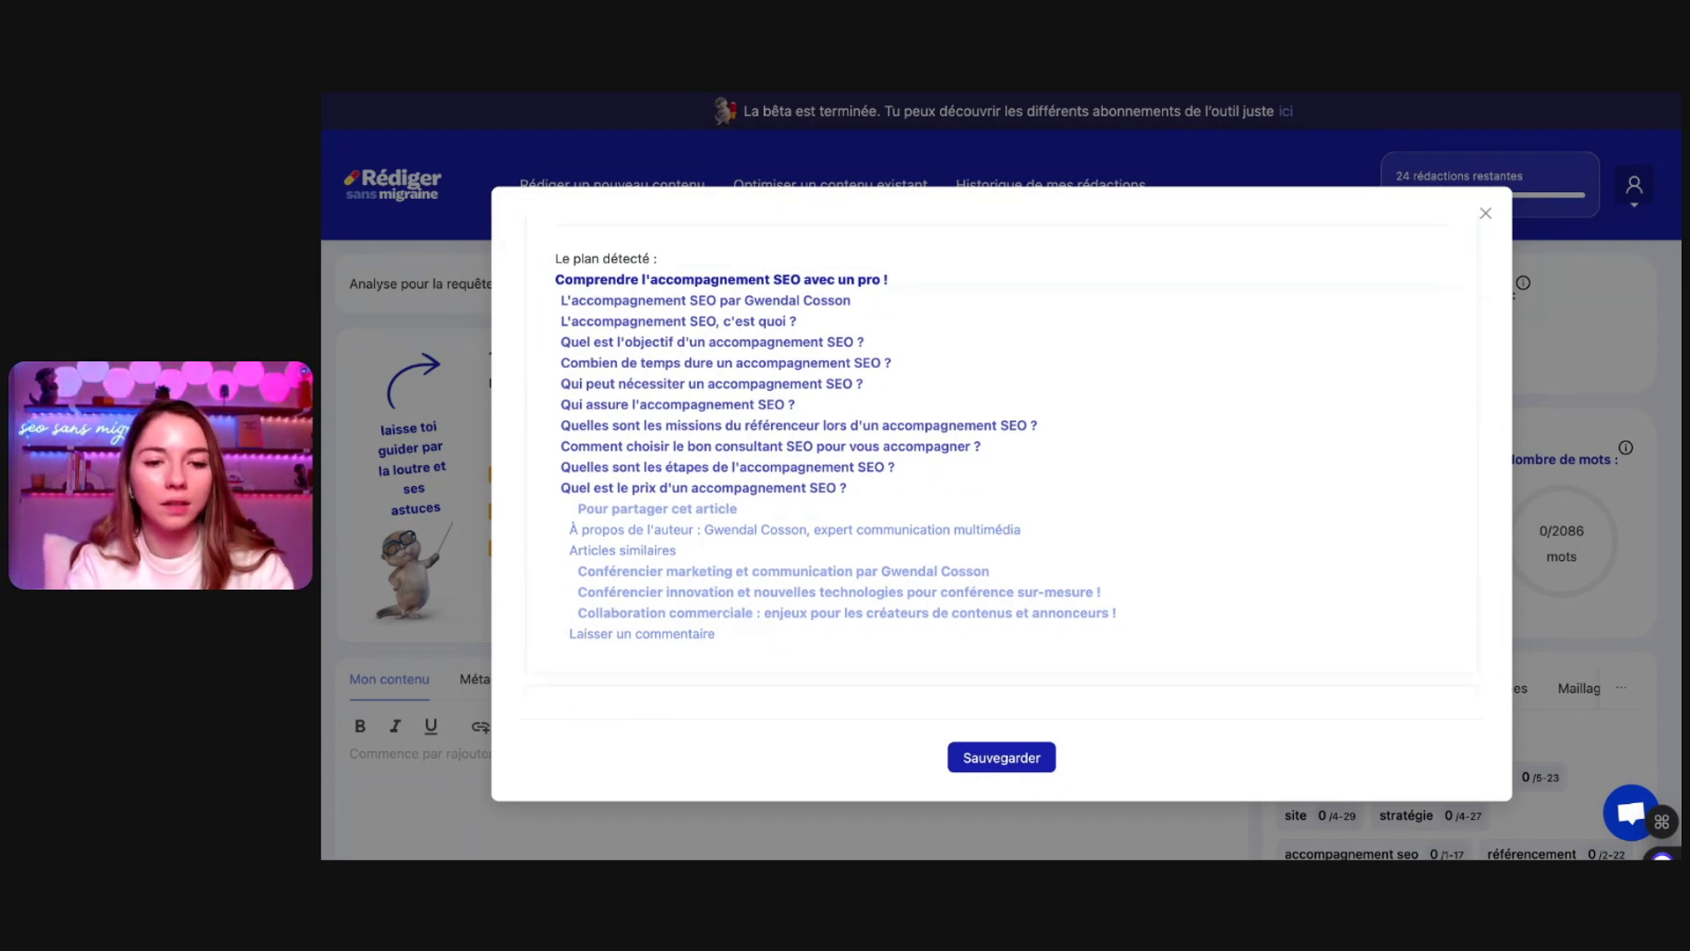
{"action": "scroll", "coordinate": [1012, 449], "scroll_direction": "down", "scroll_amount": 1}
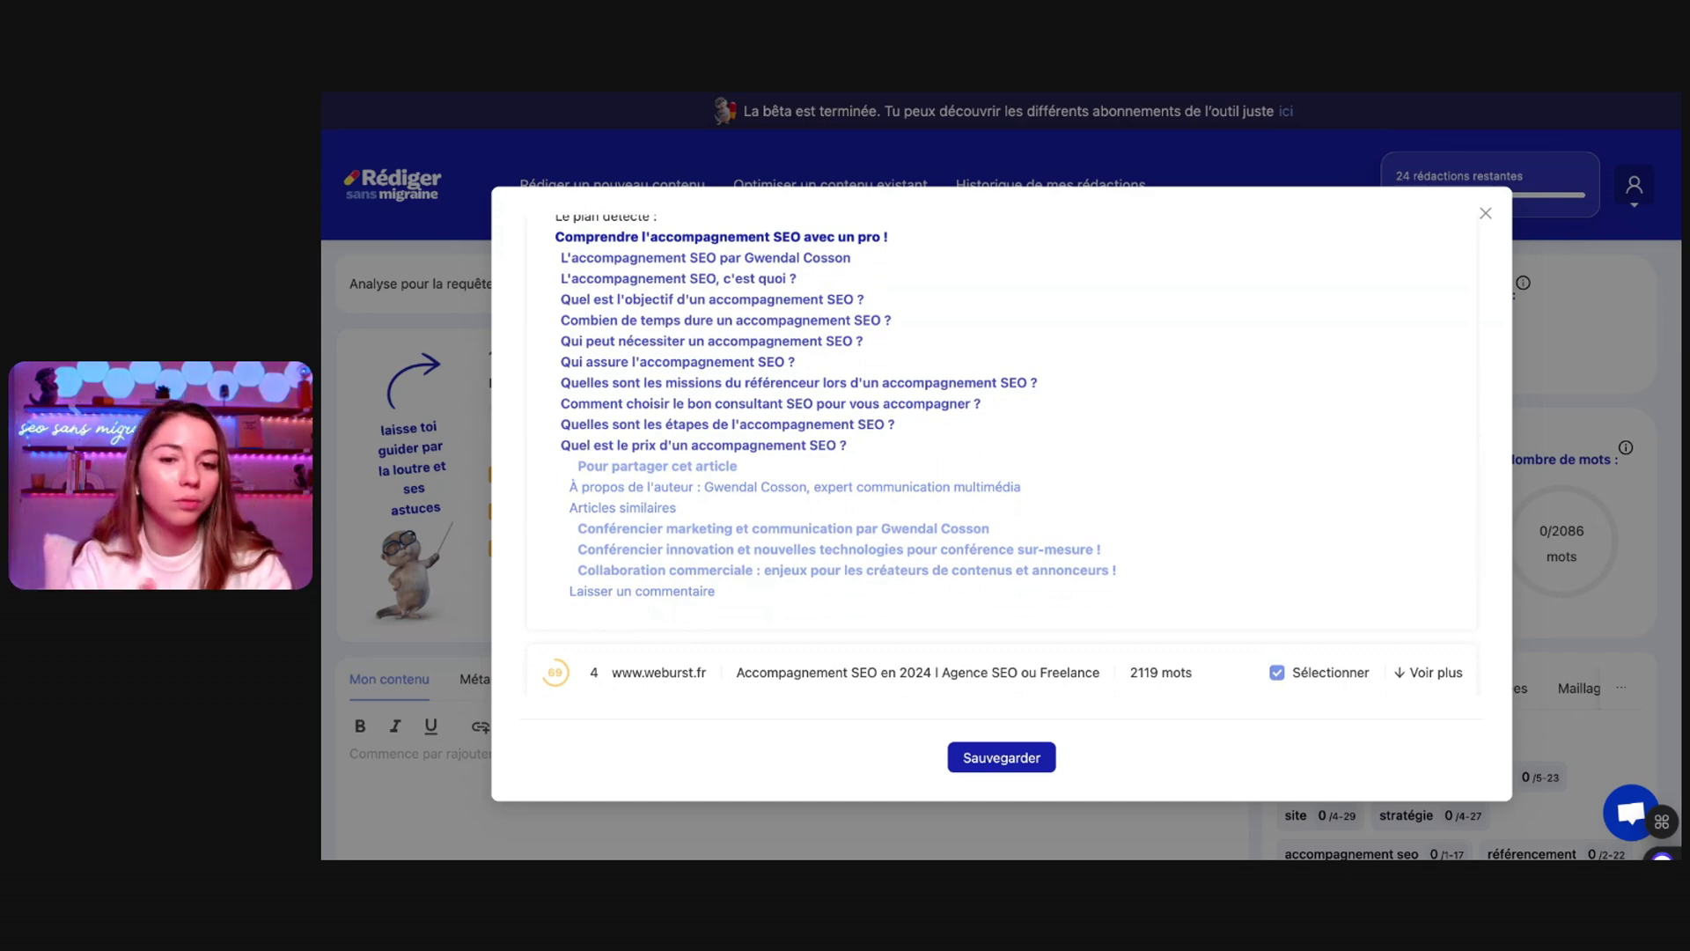
{"action": "key", "text": "Escape"}
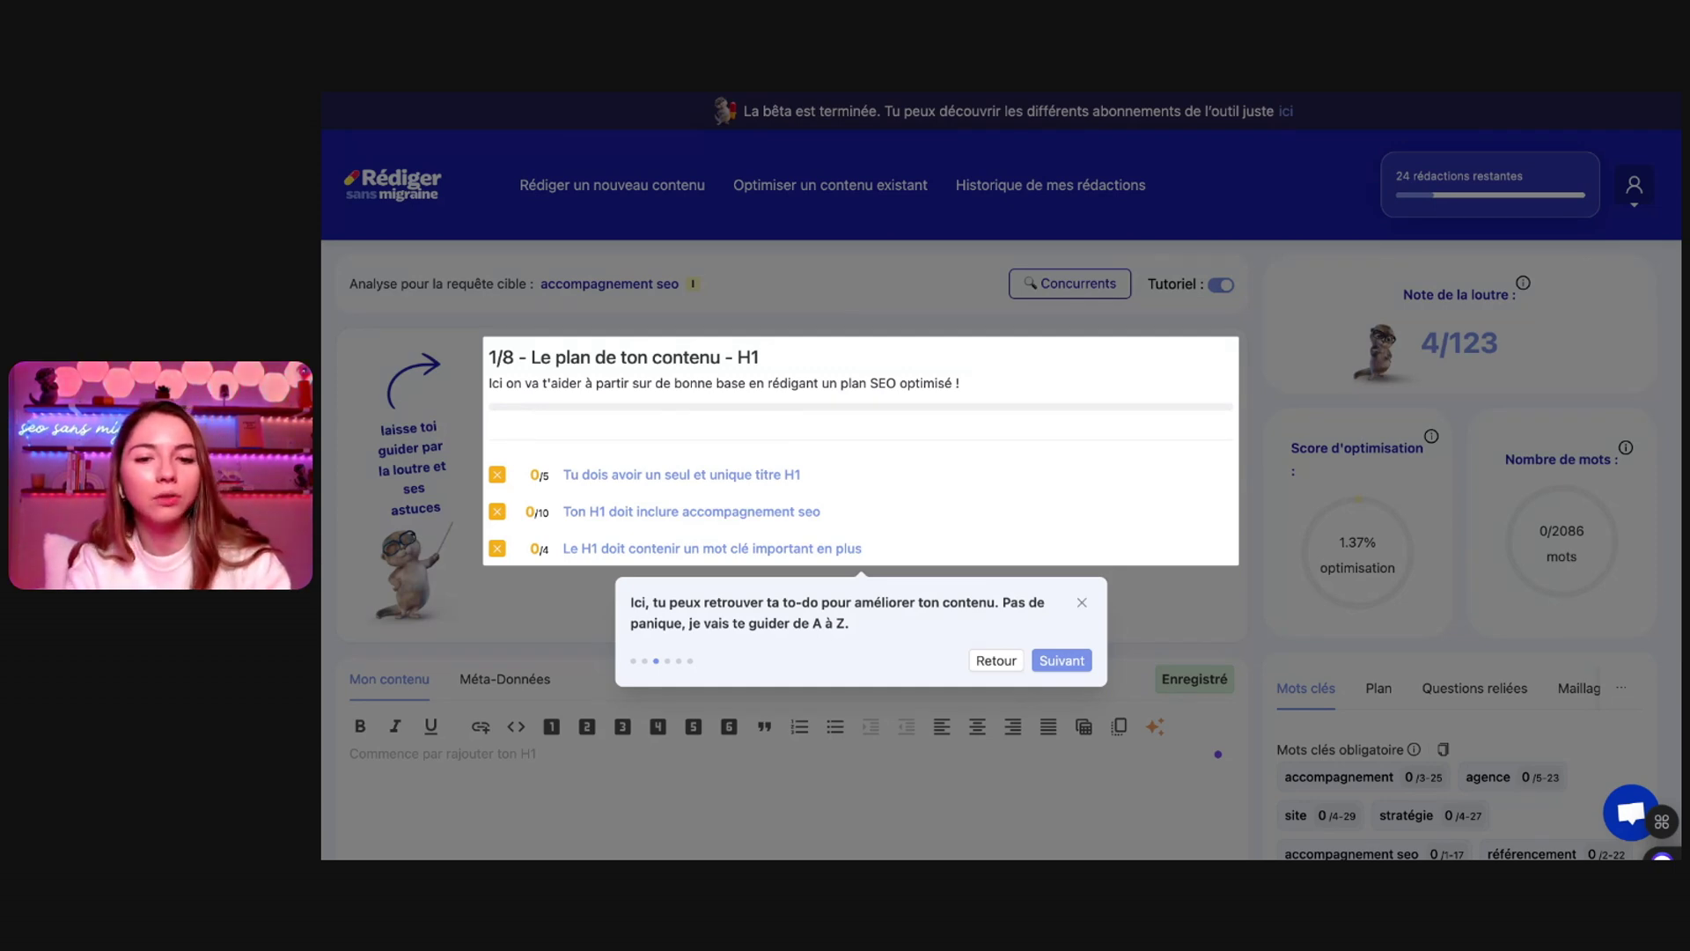
Advance the tutorial past the to-do list and the content score and word count explanations
{"action": "left_click", "coordinate": [1043, 656]}
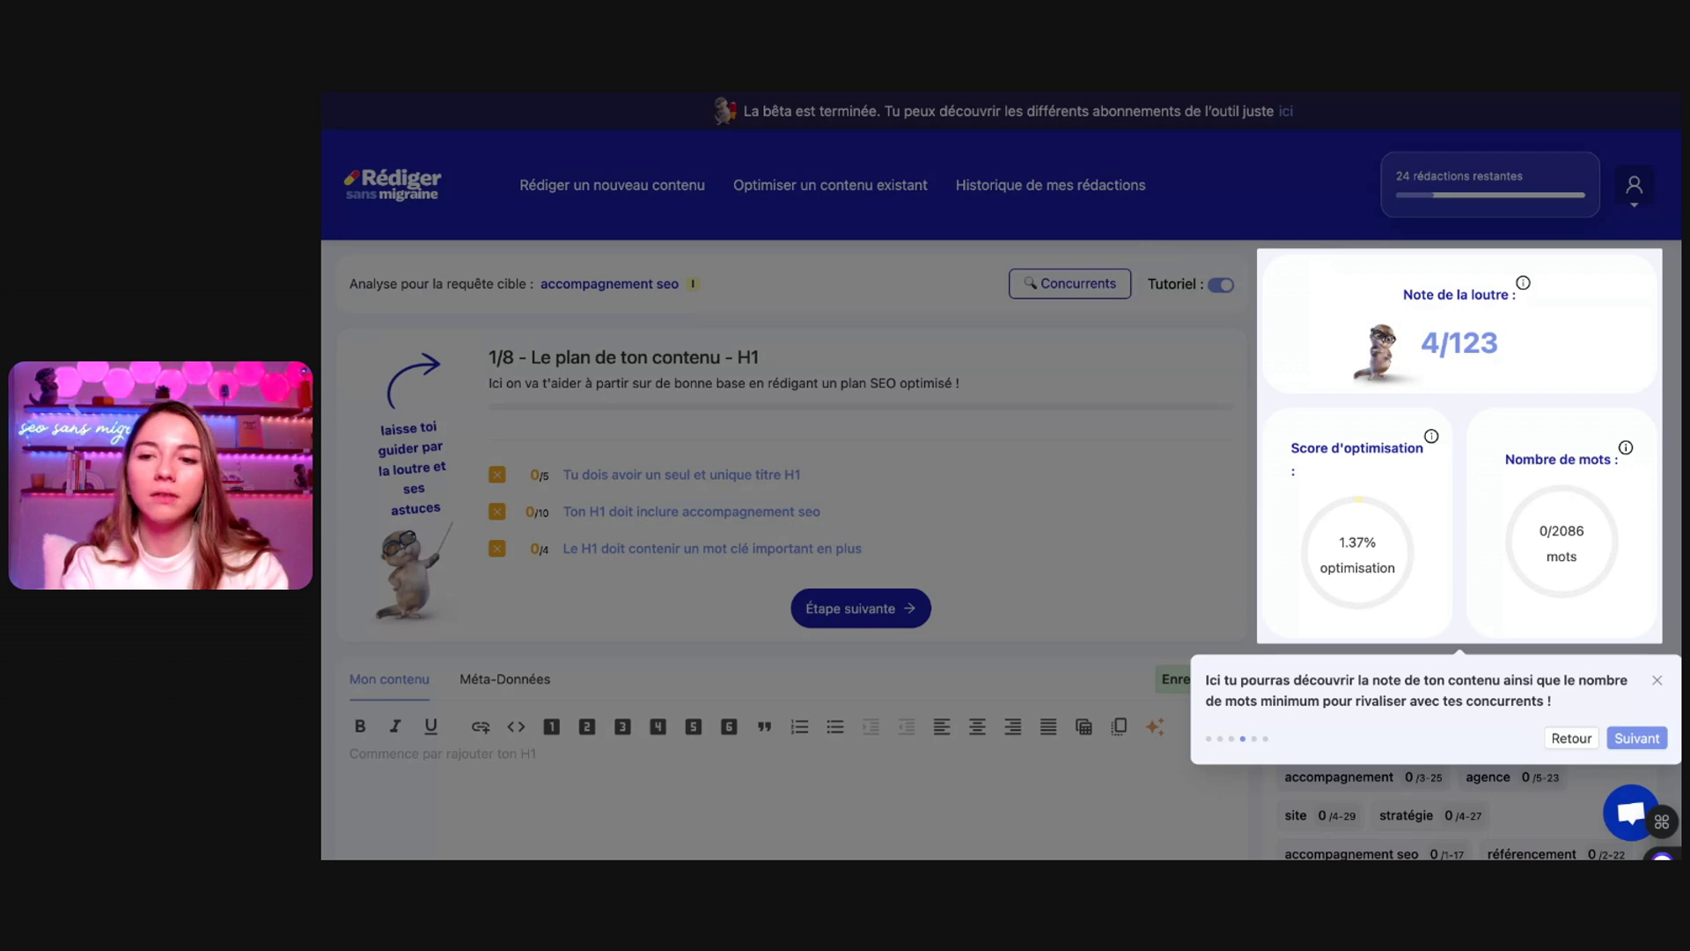
{"action": "mouse_move", "coordinate": [1438, 445]}
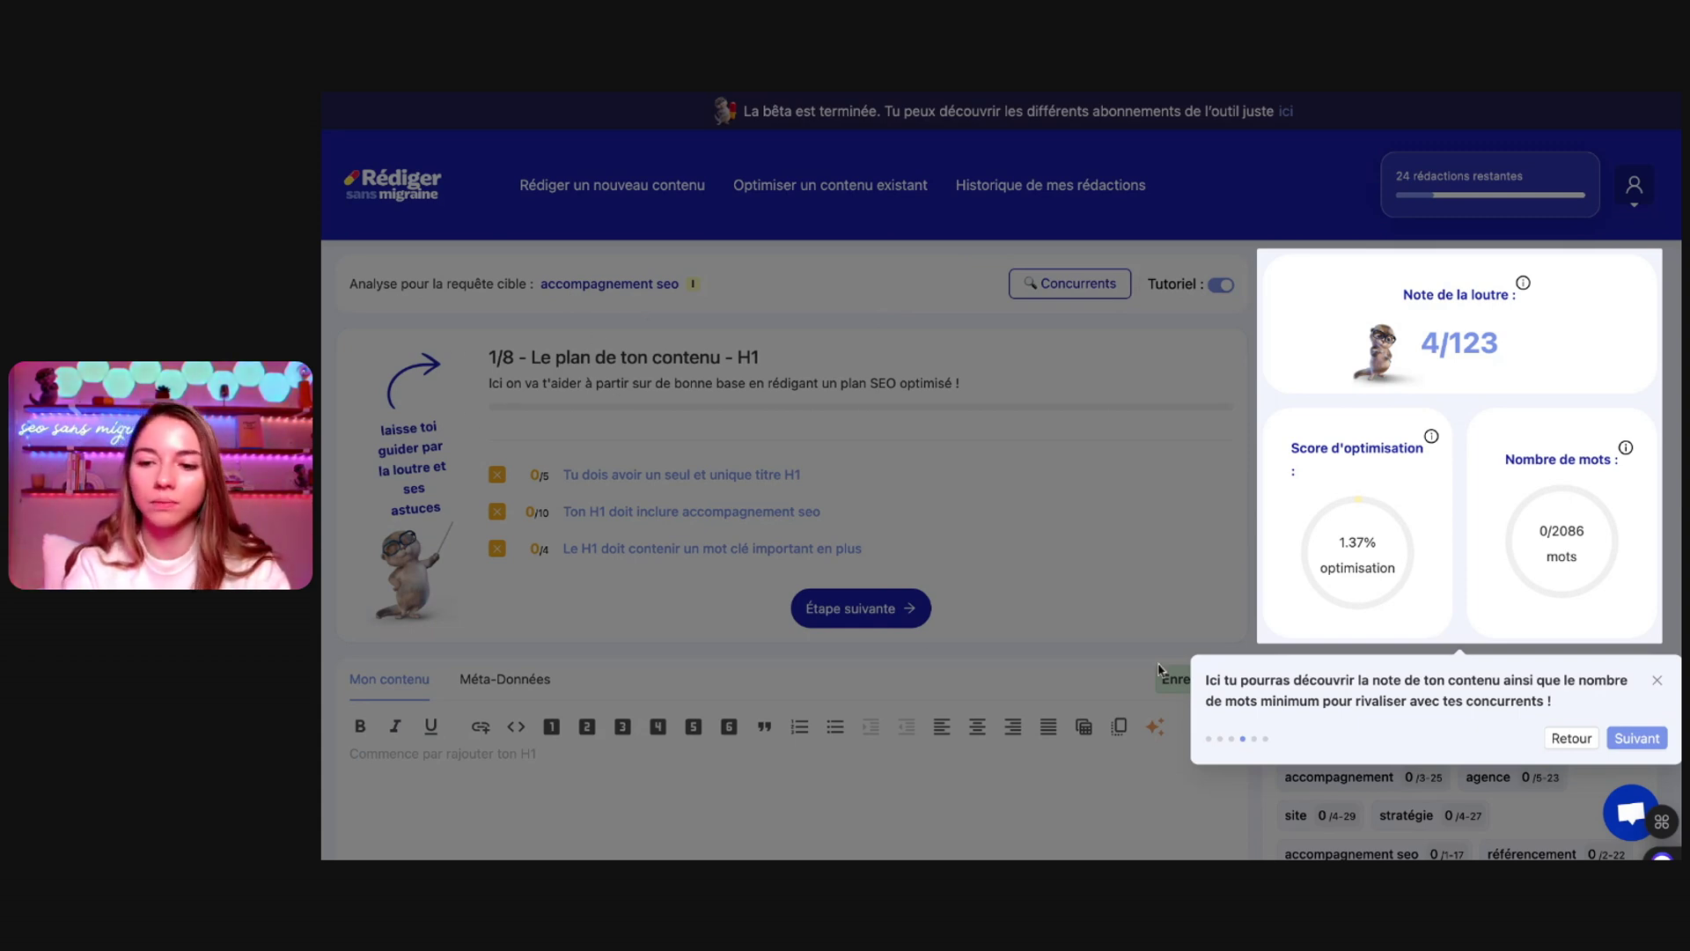
{"action": "left_click", "coordinate": [1636, 738]}
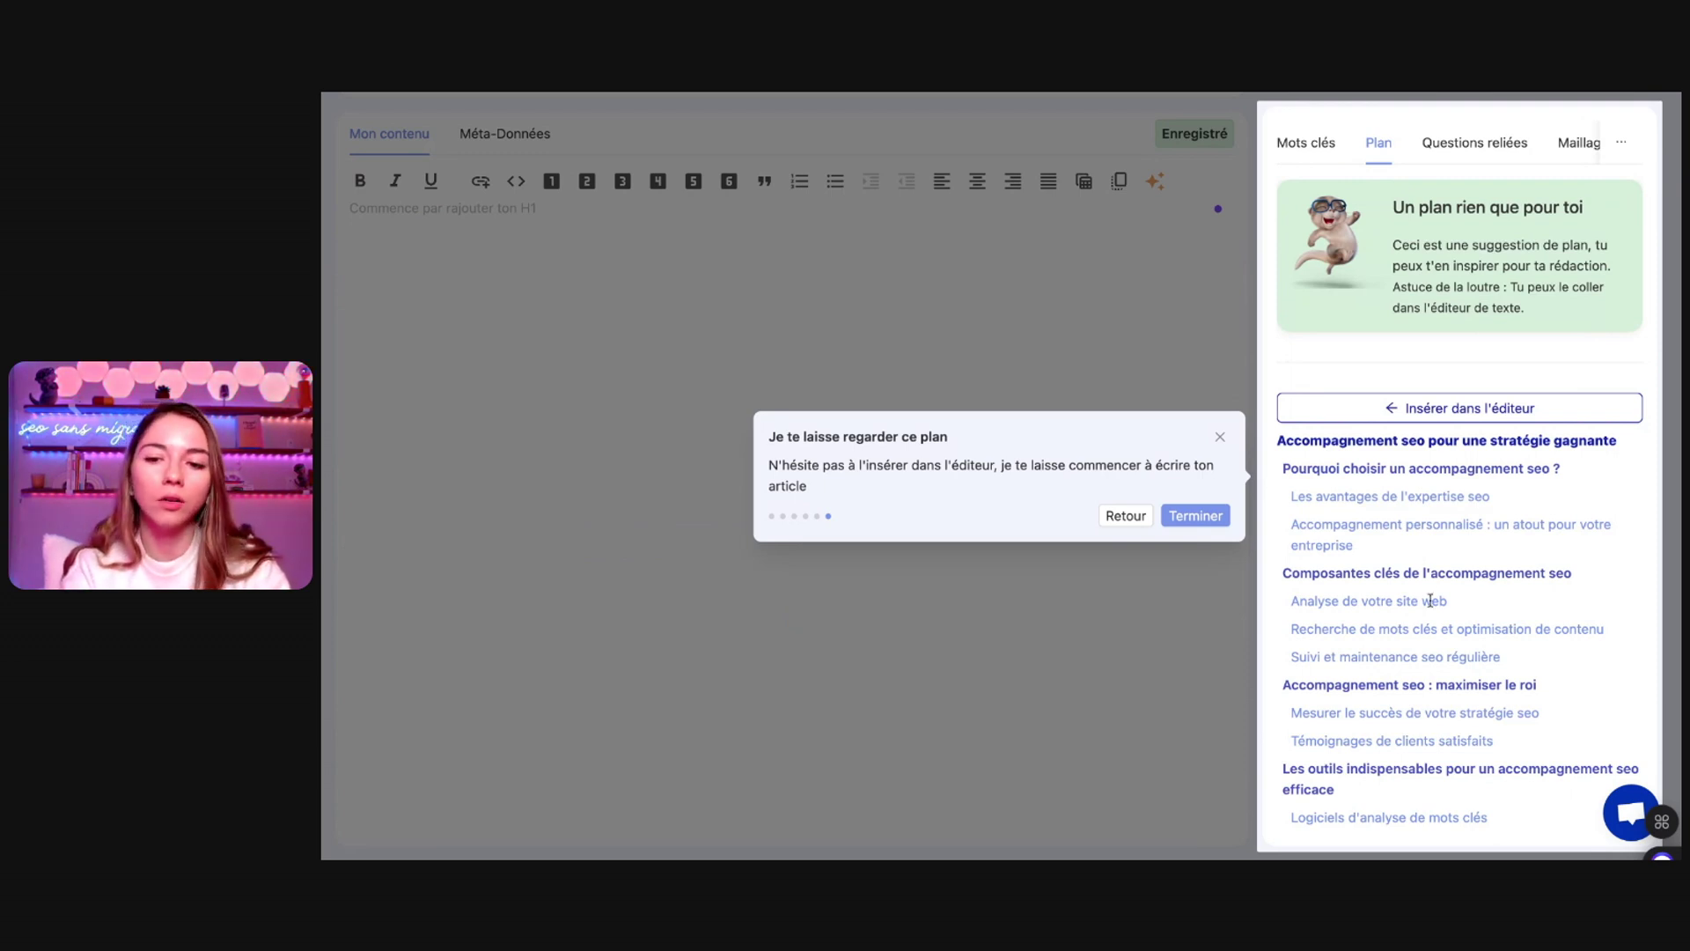
Insert the suggested article plan into the editor and finish the tutorial sequence
{"action": "scroll", "coordinate": [1429, 599], "scroll_direction": "down", "scroll_amount": 3}
{"action": "scroll", "coordinate": [1428, 536], "scroll_direction": "up", "scroll_amount": 3}
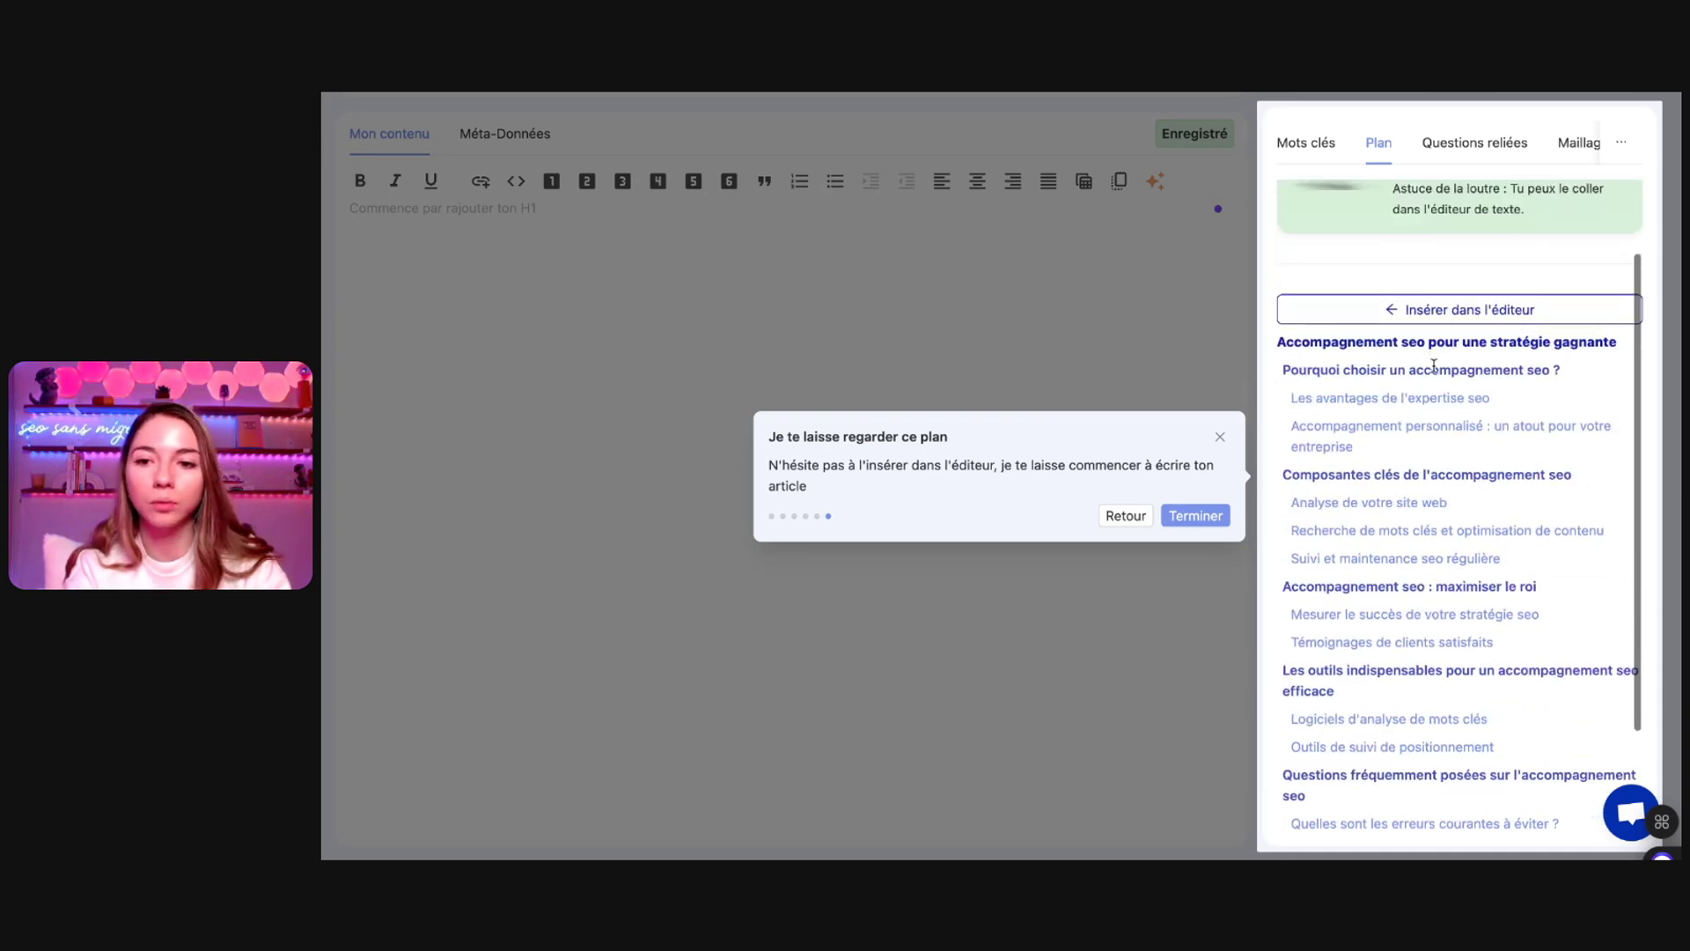
{"action": "left_click", "coordinate": [1395, 310]}
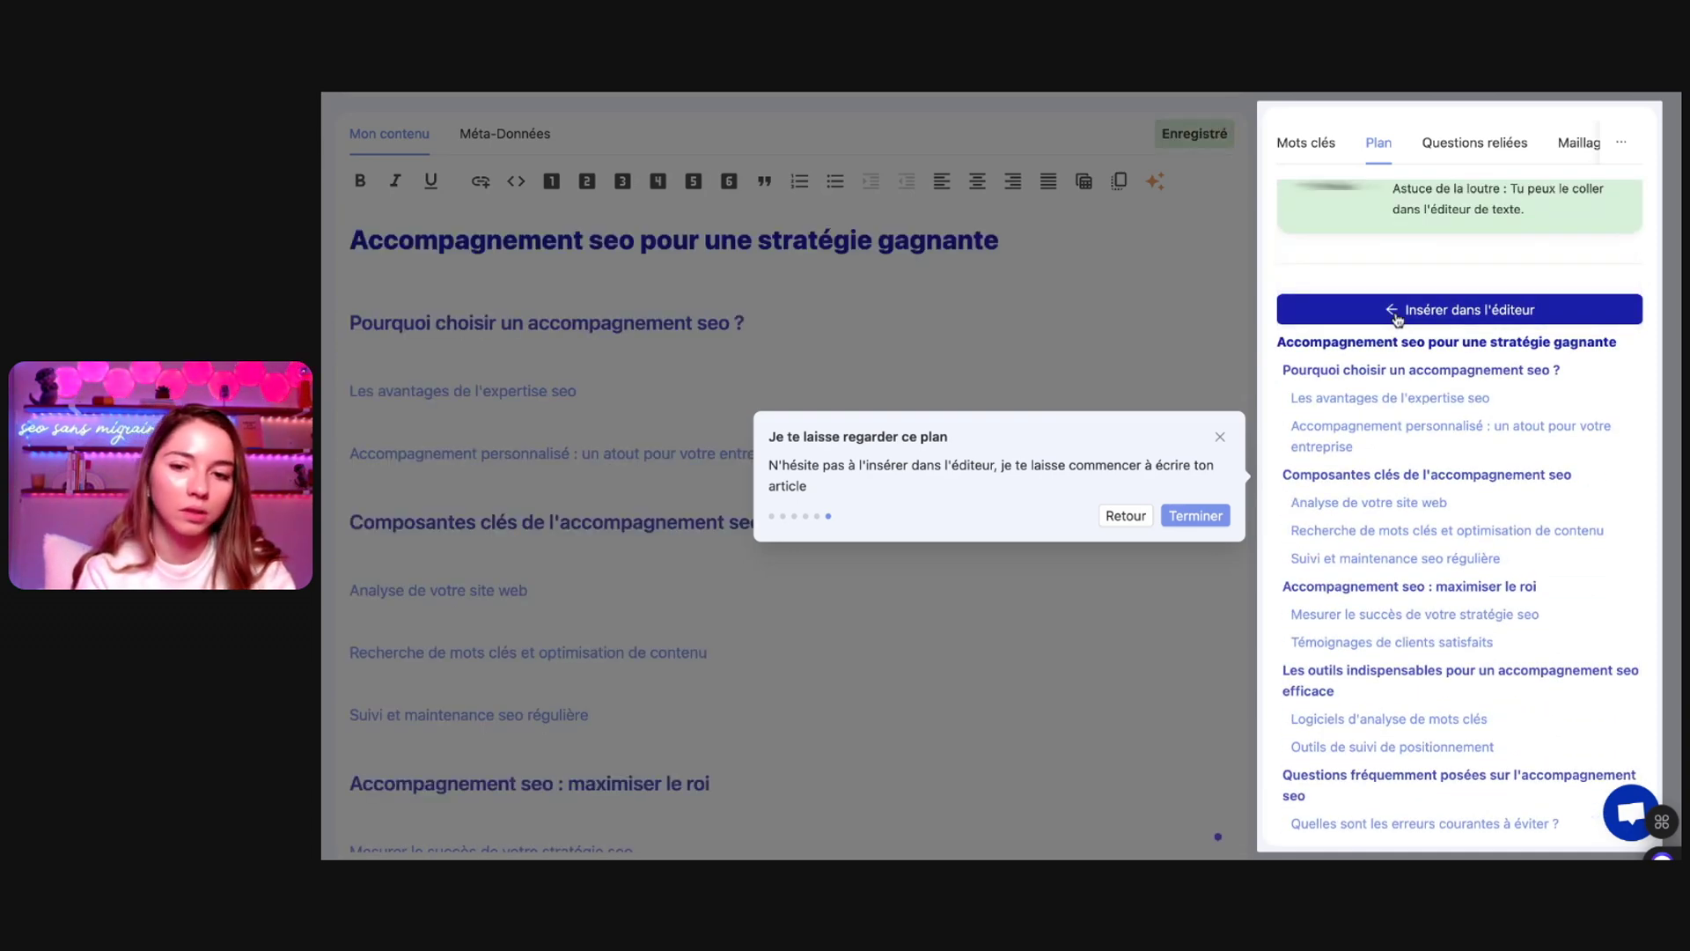
{"action": "scroll", "coordinate": [1396, 319], "scroll_direction": "down", "scroll_amount": 2}
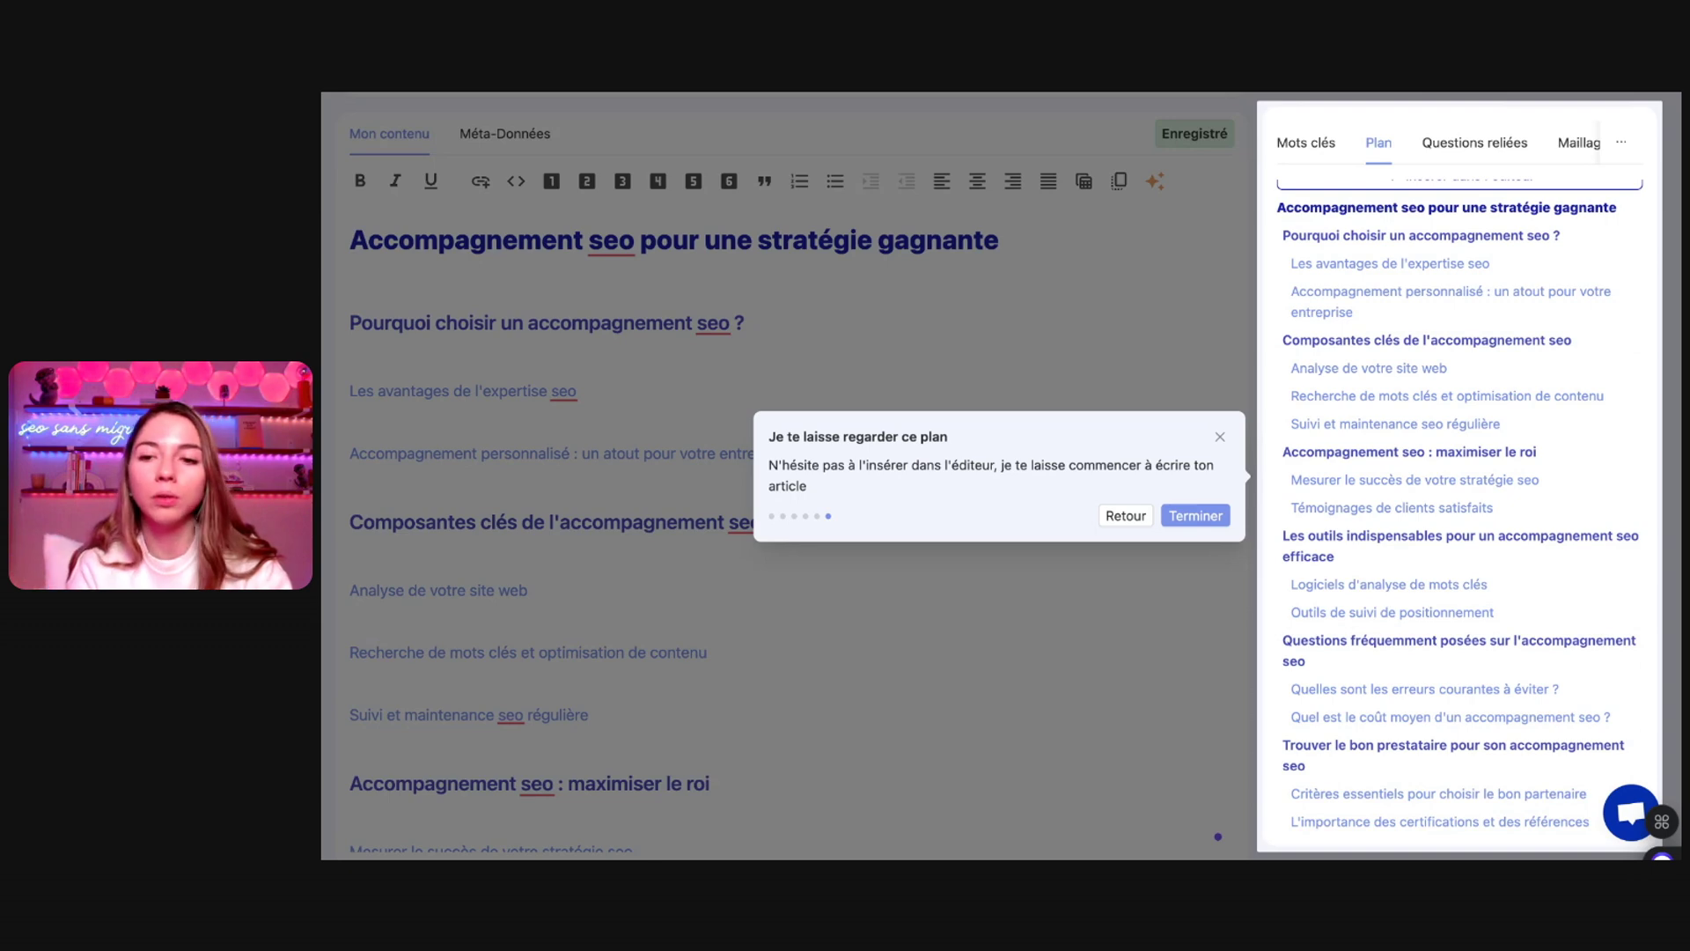
{"action": "left_click", "coordinate": [1219, 515]}
{"action": "scroll", "coordinate": [1294, 414], "scroll_direction": "up", "scroll_amount": 3}
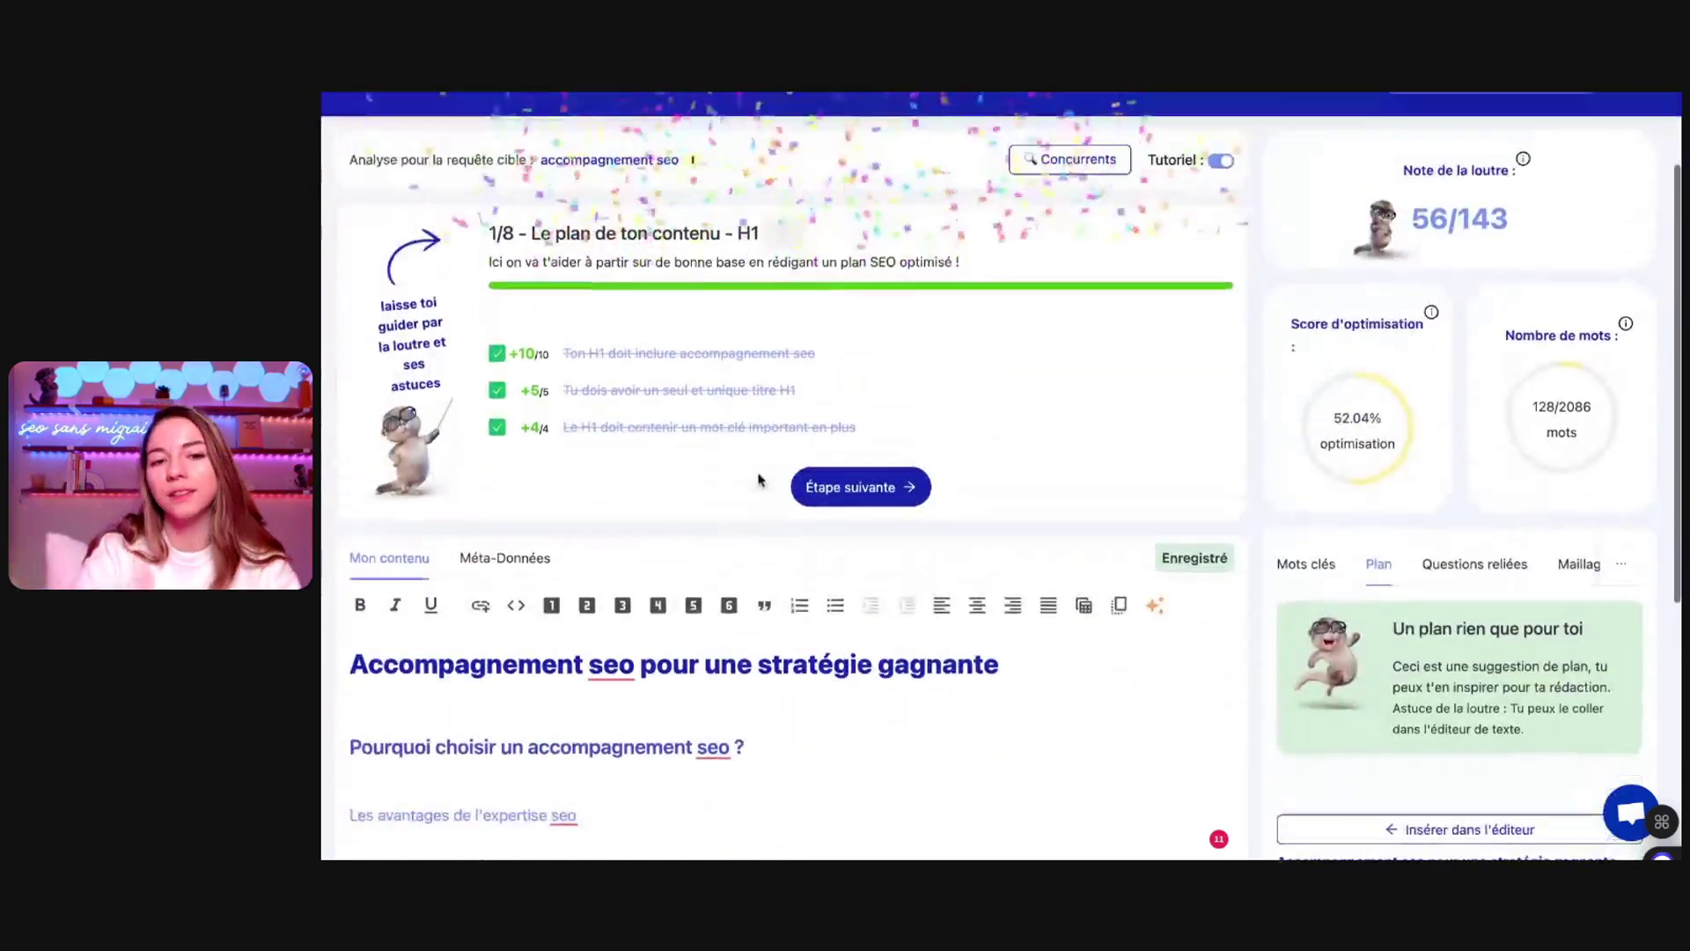
Advance the optimisation checklist to step 3/8 on the article content and close its tutorial message
{"action": "left_click", "coordinate": [858, 483]}
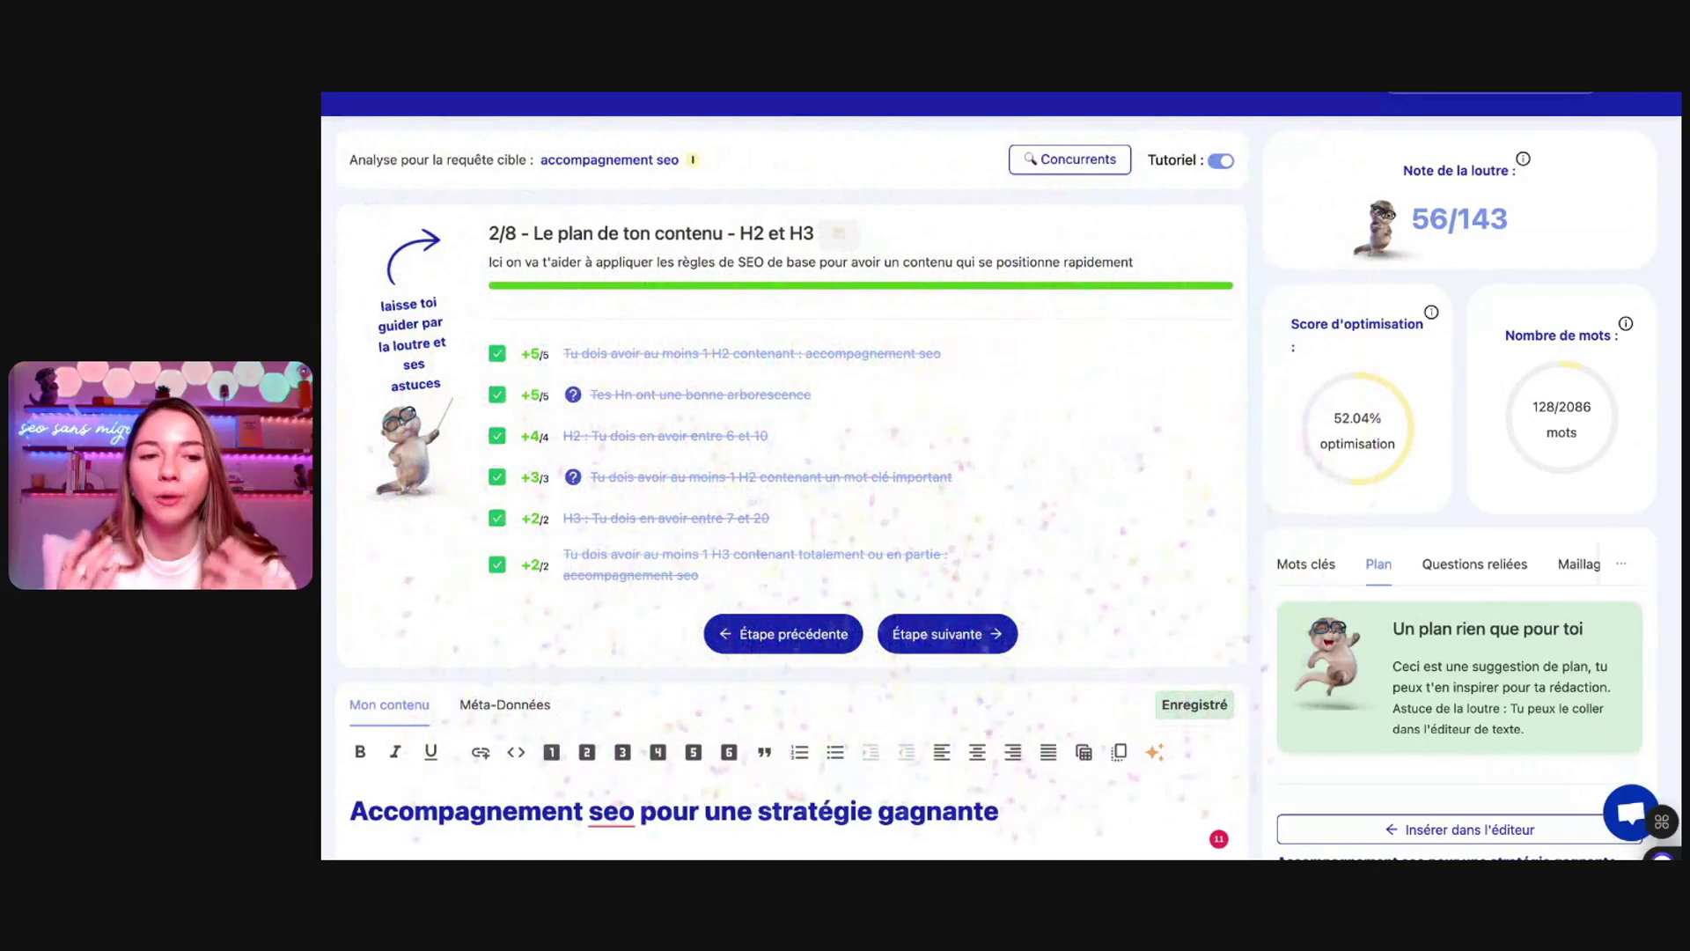
{"action": "left_click", "coordinate": [947, 634]}
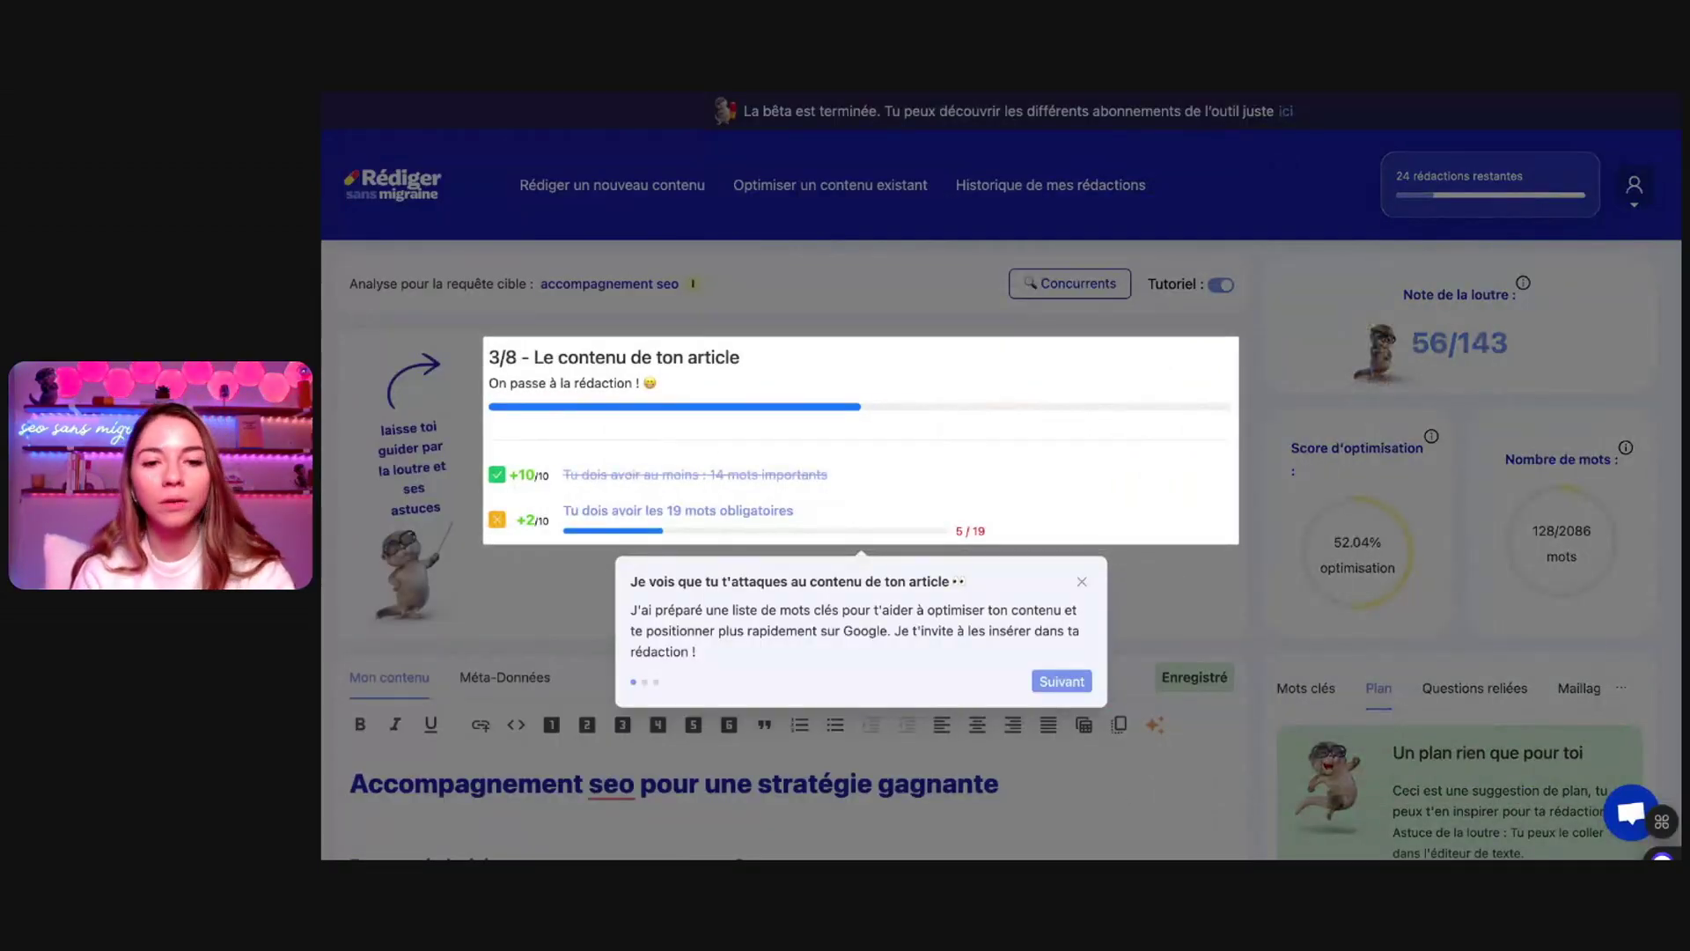
{"action": "left_click", "coordinate": [1081, 581]}
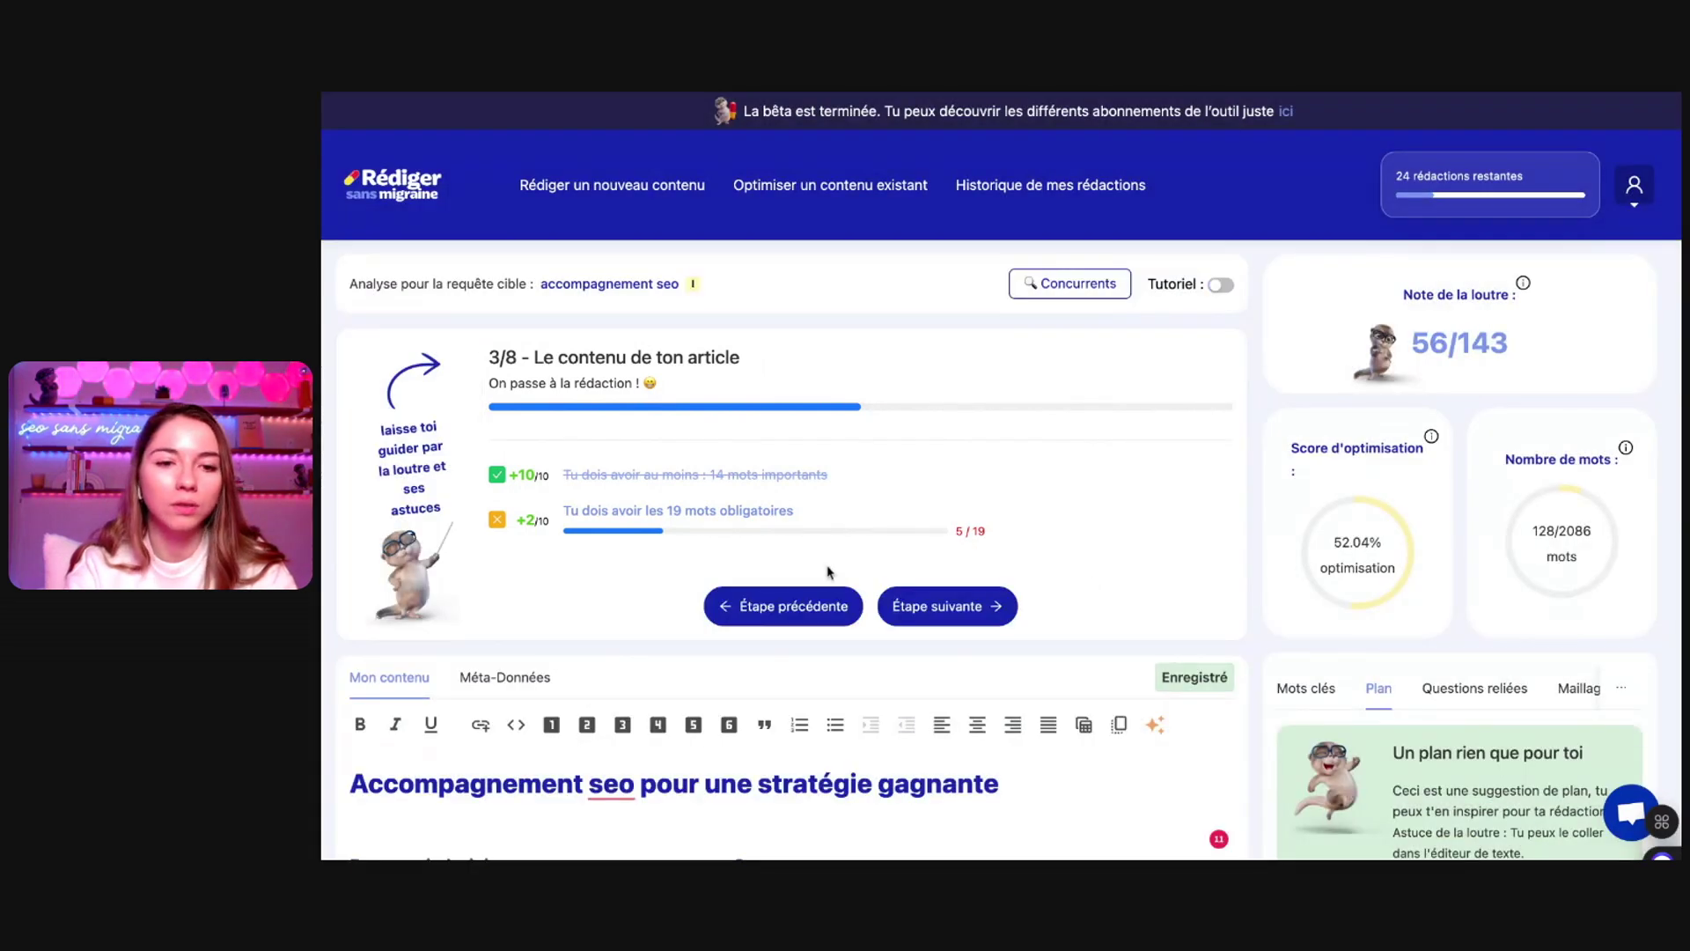
Go back to checklist step 1/8 on the H1 and review the inserted plan against its criteria
{"action": "left_click", "coordinate": [775, 605]}
{"action": "left_click", "coordinate": [747, 750]}
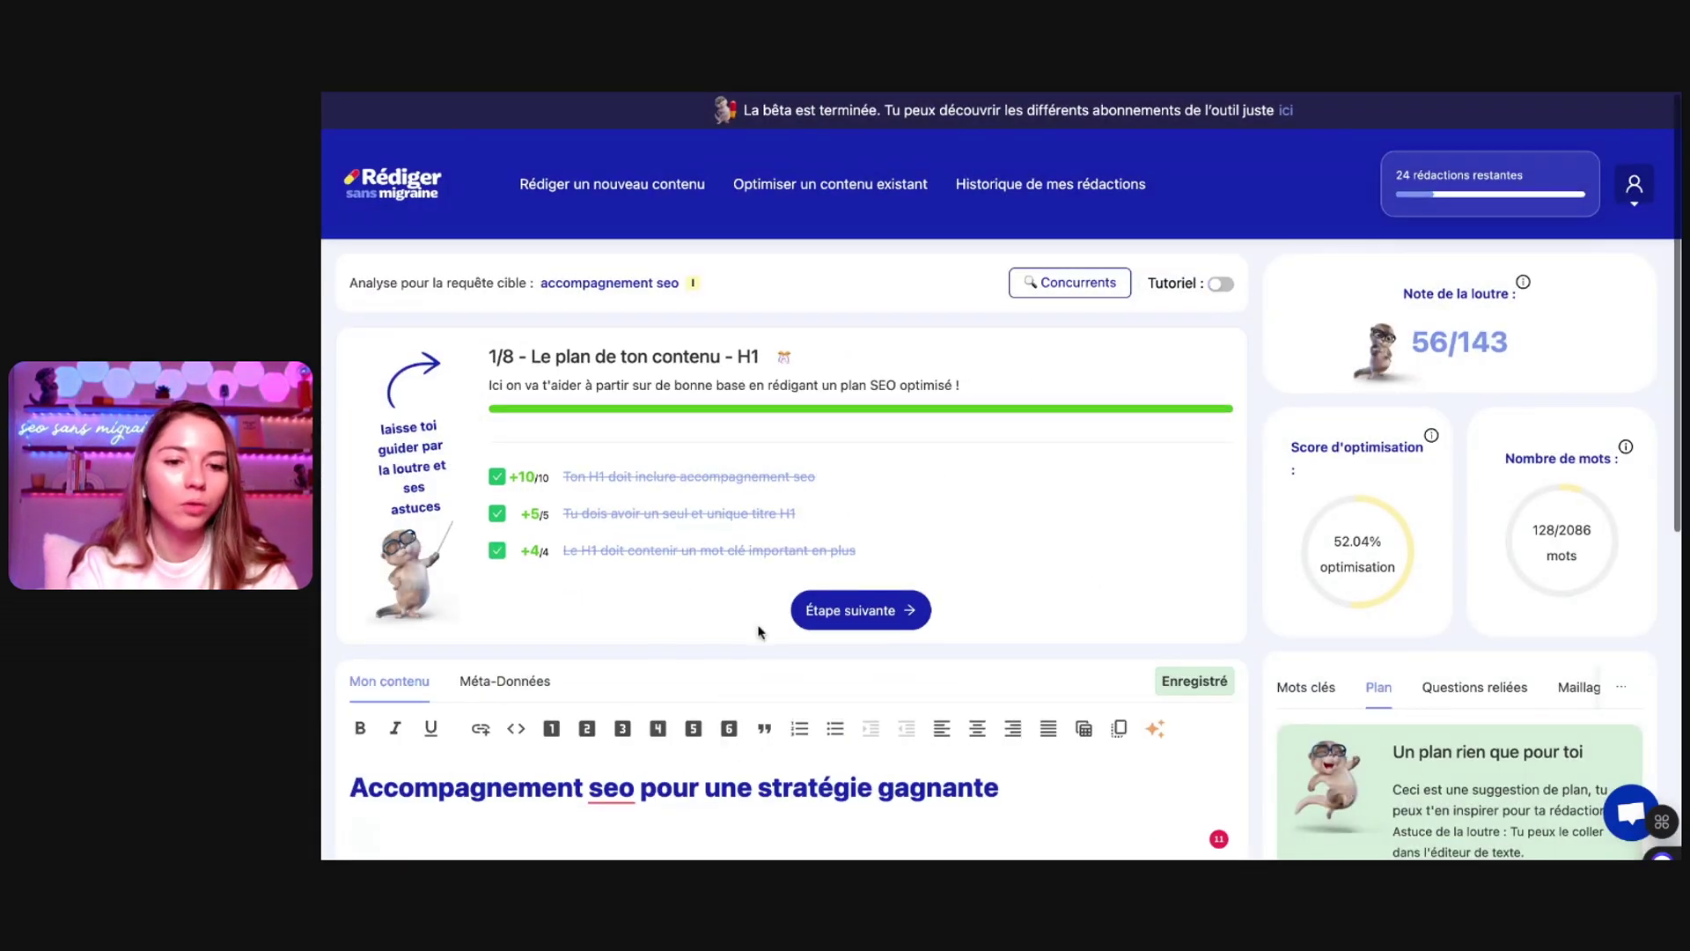
{"action": "scroll", "coordinate": [757, 631], "scroll_direction": "down", "scroll_amount": 7}
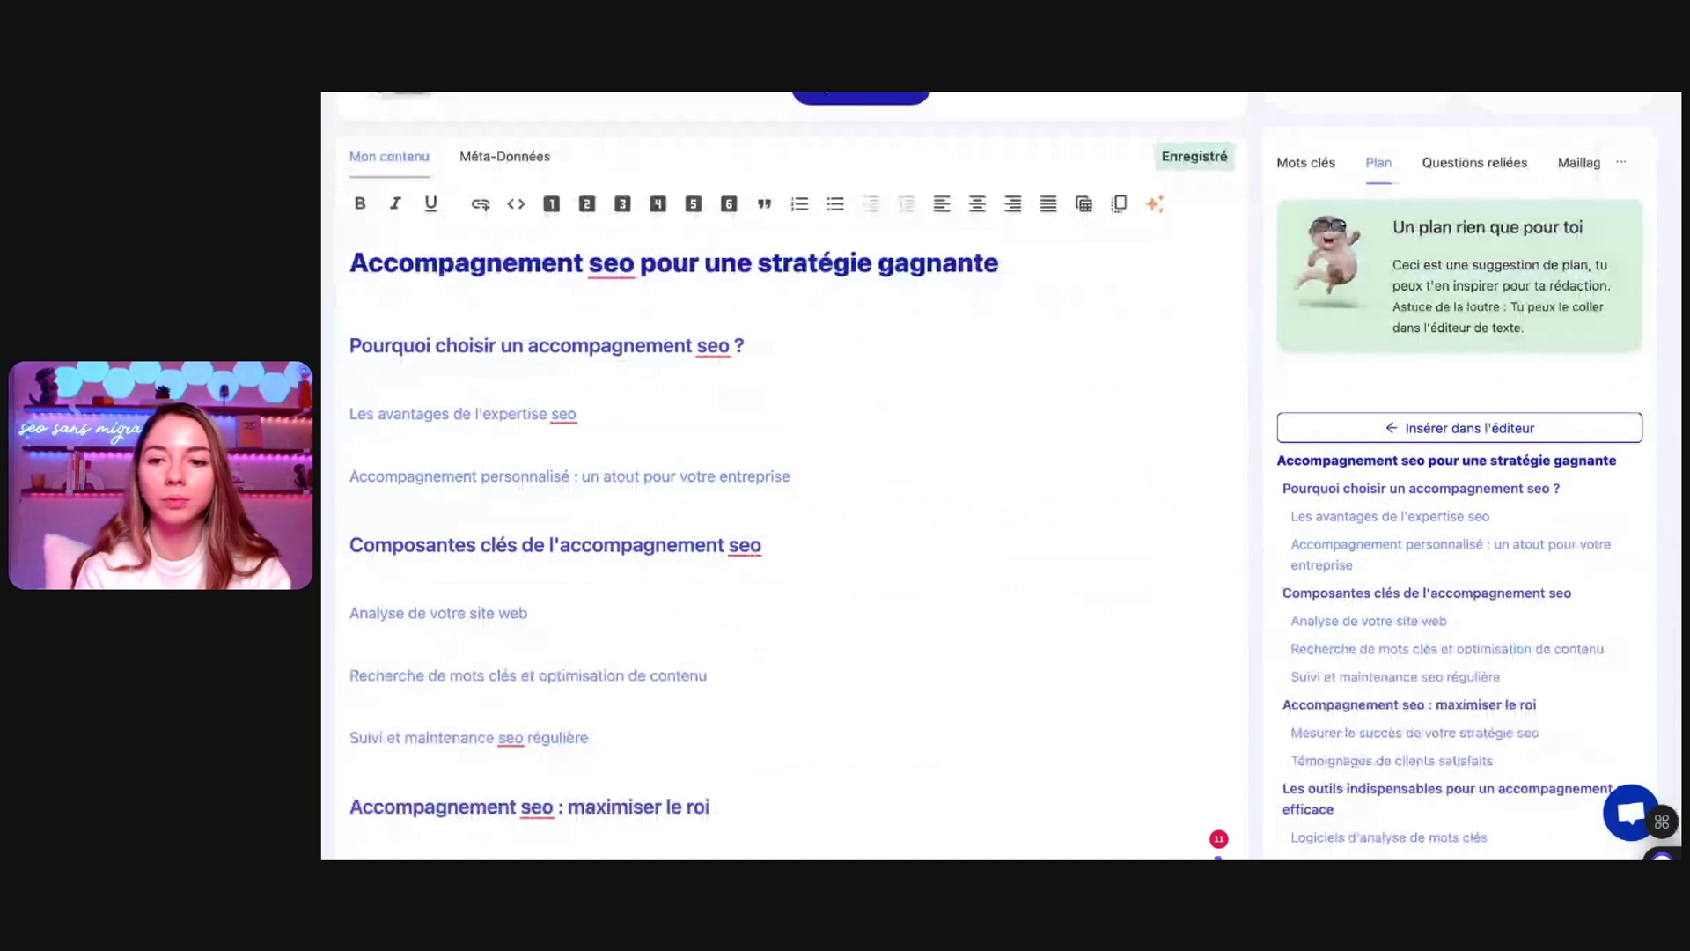
{"action": "scroll", "coordinate": [725, 473], "scroll_direction": "up", "scroll_amount": 6}
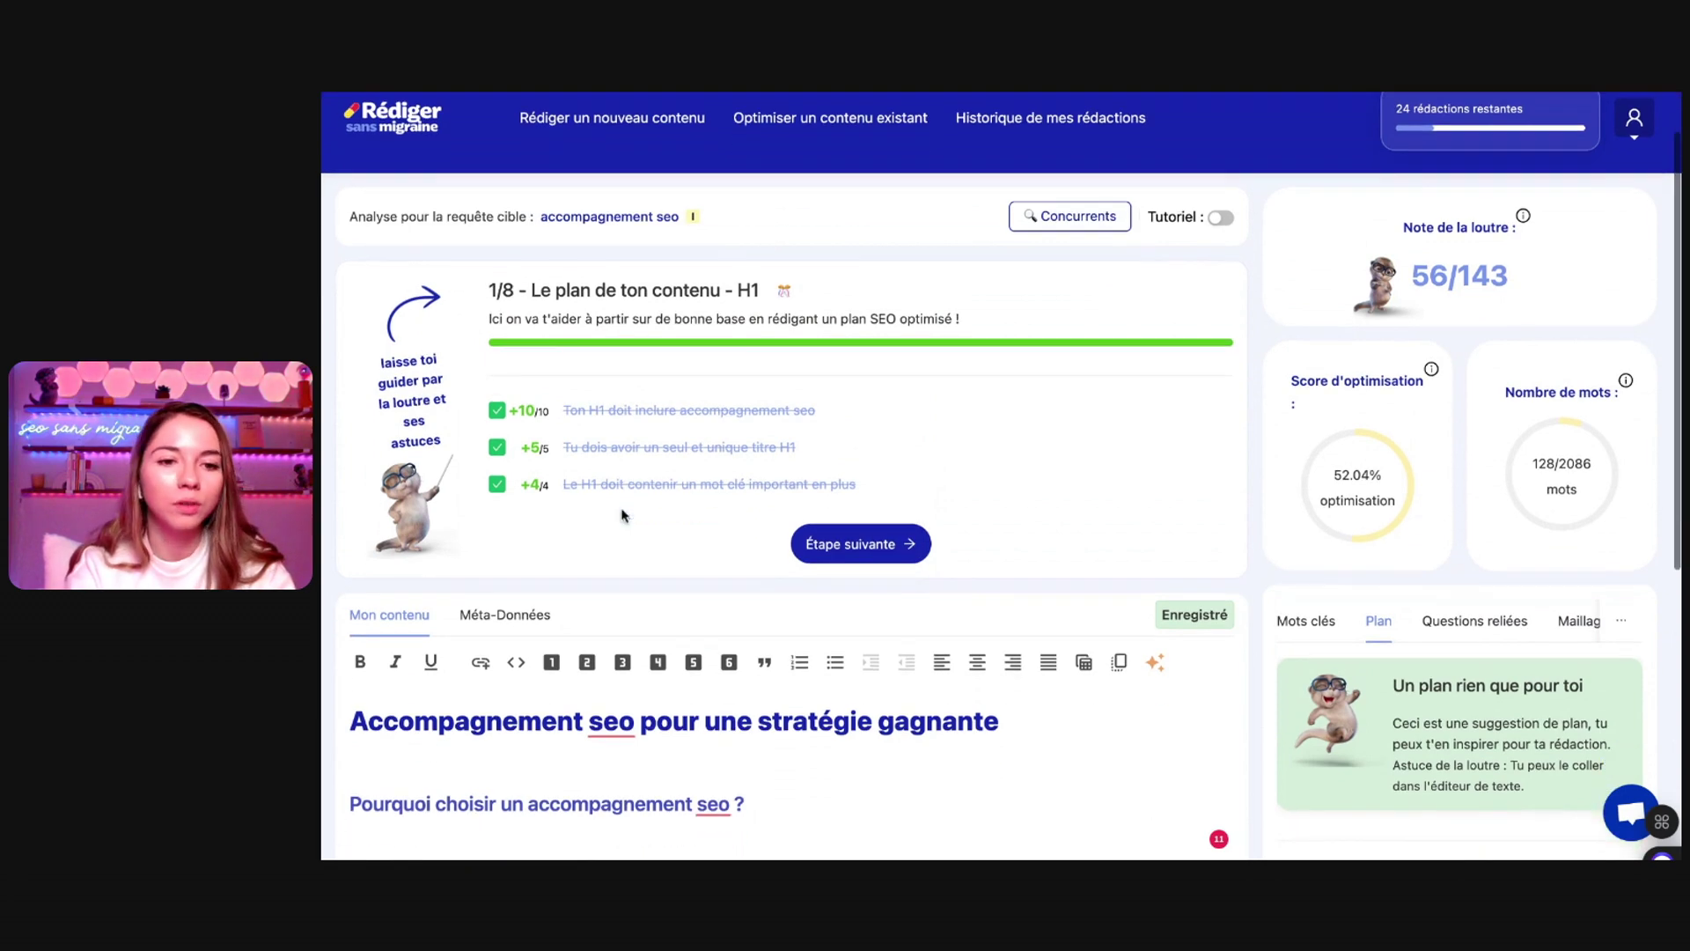
{"action": "scroll", "coordinate": [621, 510], "scroll_direction": "down", "scroll_amount": 1}
{"action": "scroll", "coordinate": [634, 423], "scroll_direction": "down", "scroll_amount": 1}
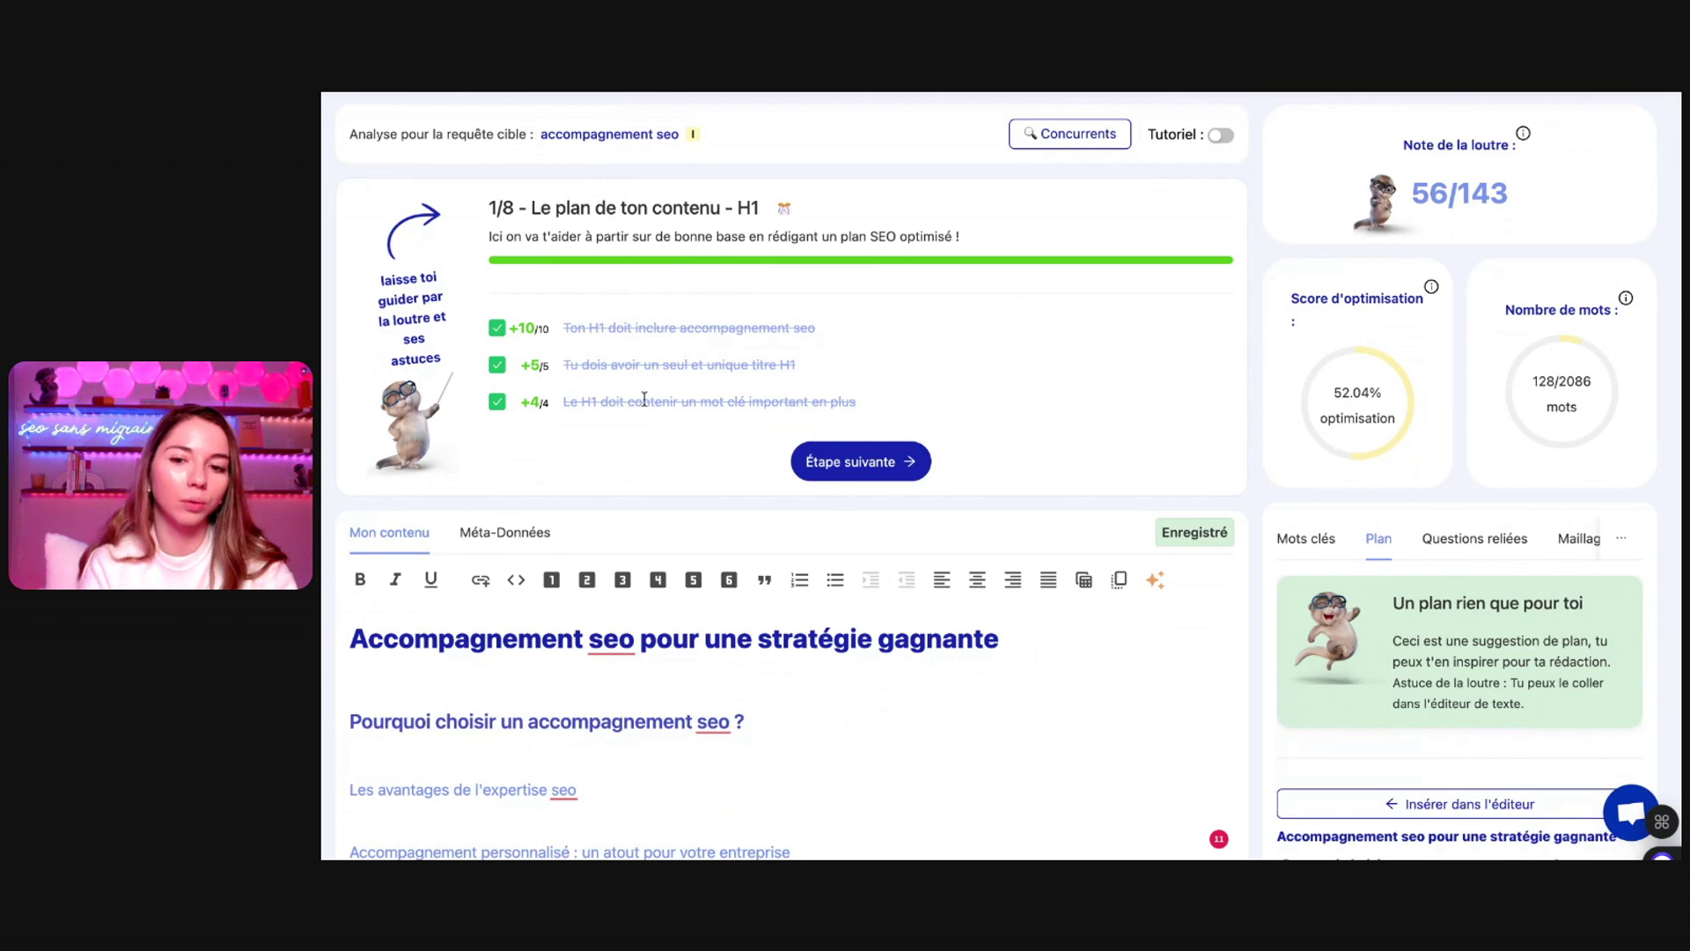
Show the keyword list beside the article and set off the confetti for checklist step 1/8
{"action": "left_click", "coordinate": [1306, 538]}
{"action": "scroll", "coordinate": [1018, 428], "scroll_direction": "up", "scroll_amount": 2}
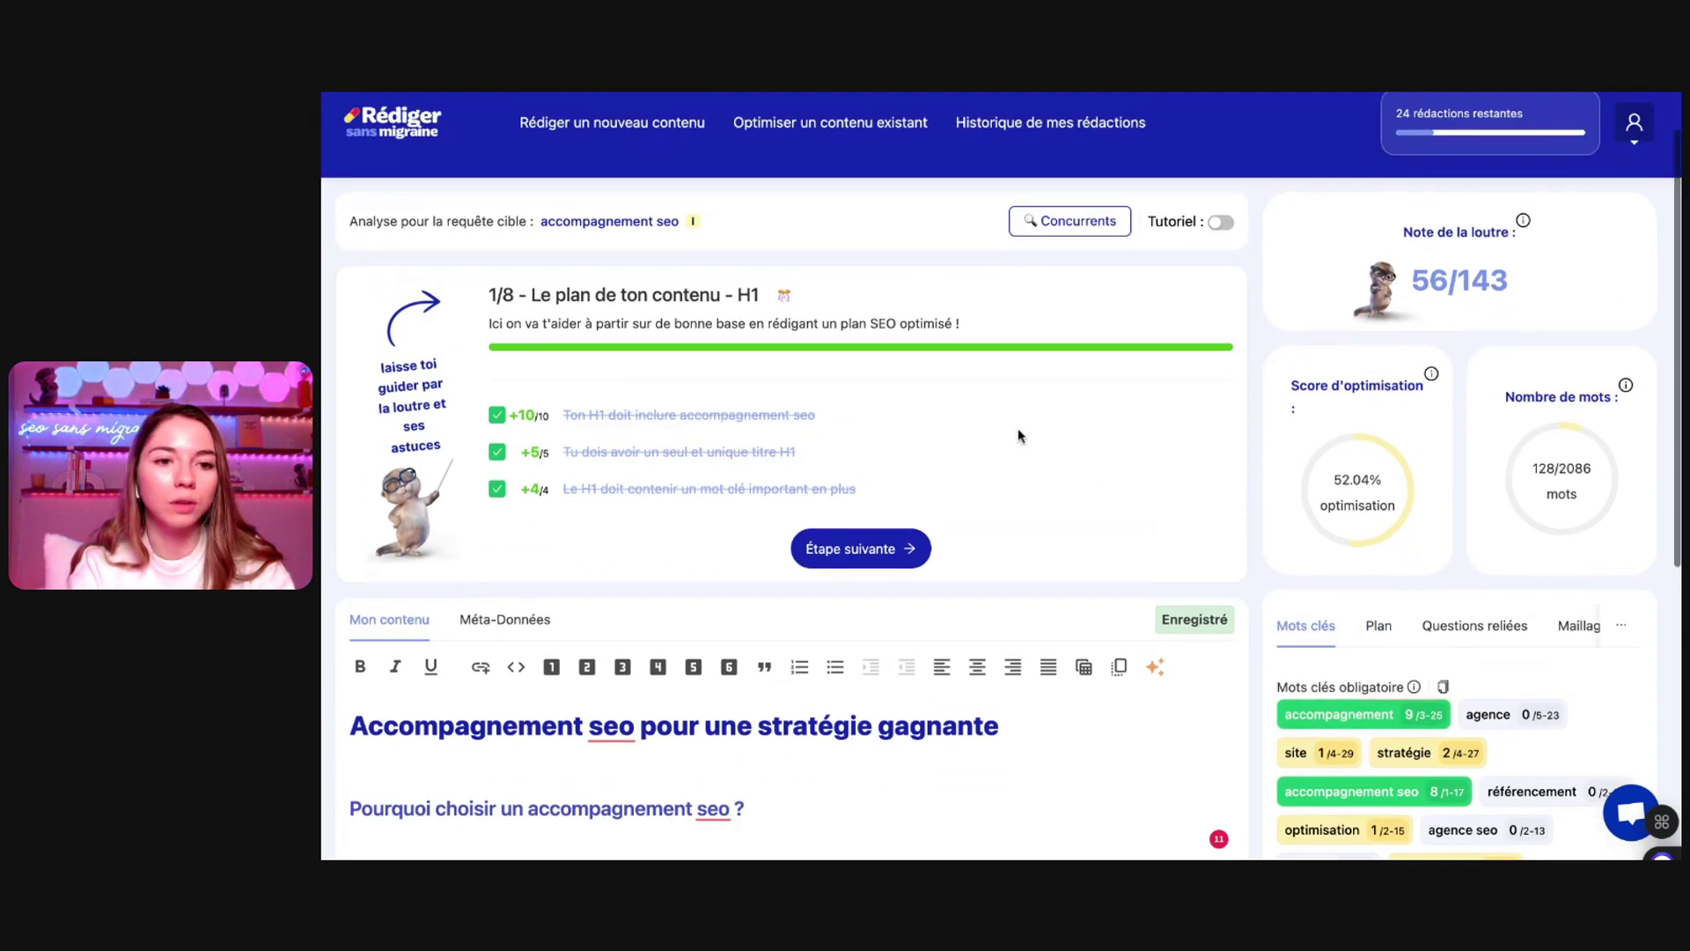
{"action": "scroll", "coordinate": [880, 396], "scroll_direction": "down", "scroll_amount": 4}
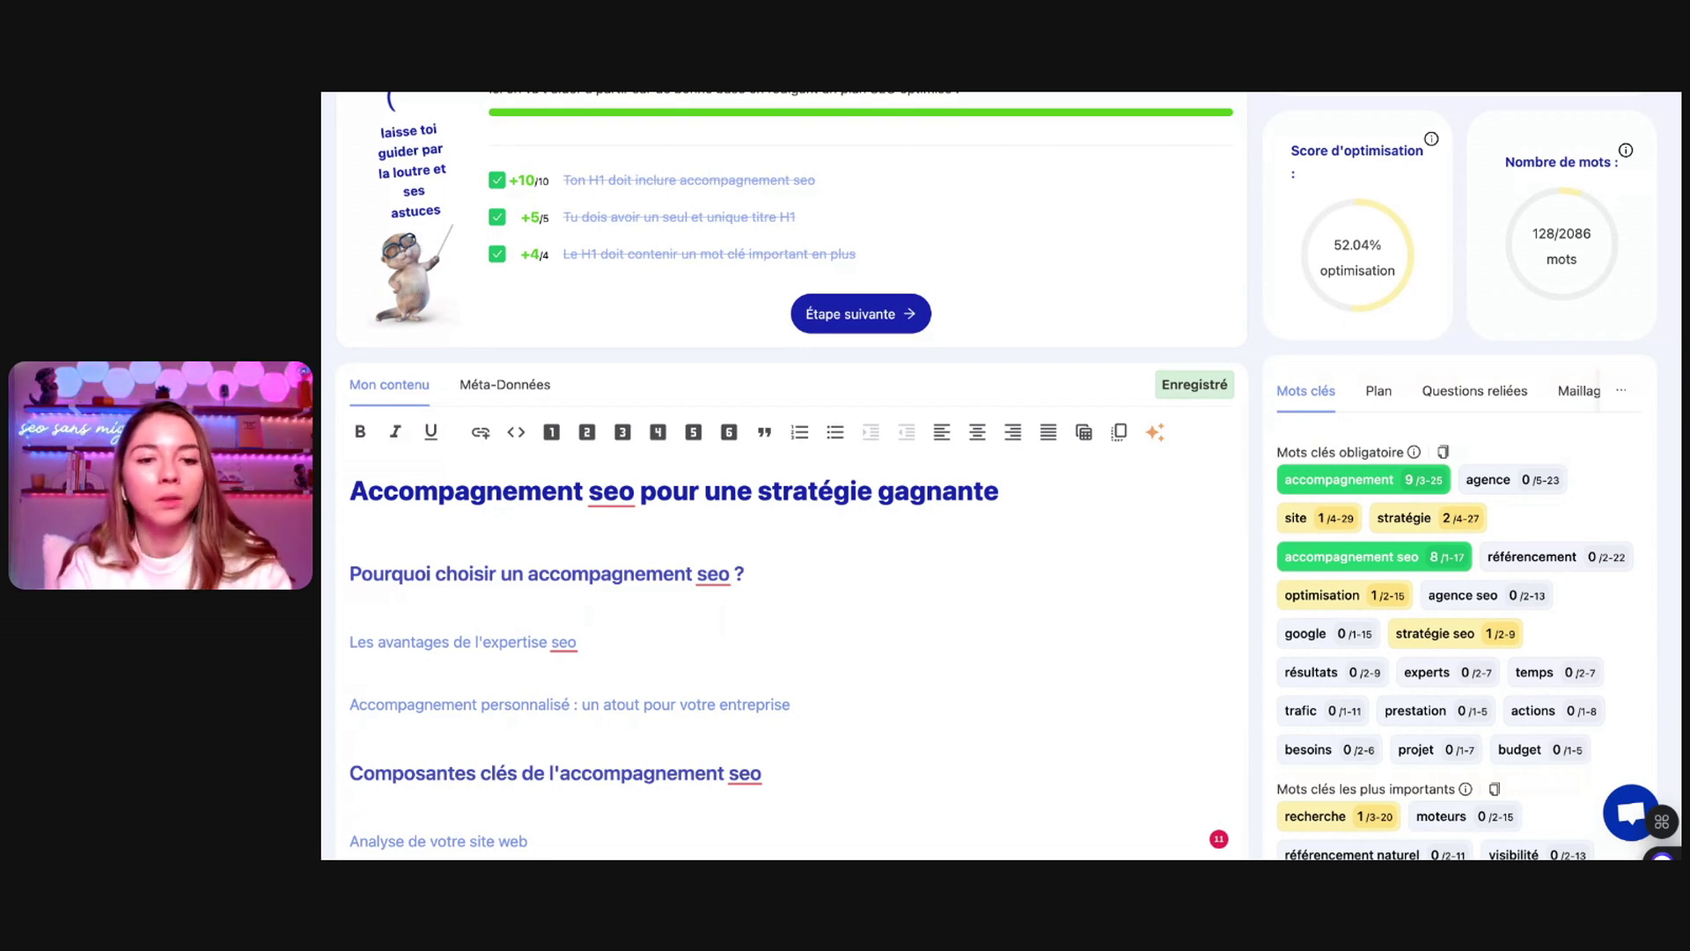
{"action": "scroll", "coordinate": [1049, 434], "scroll_direction": "up", "scroll_amount": 2}
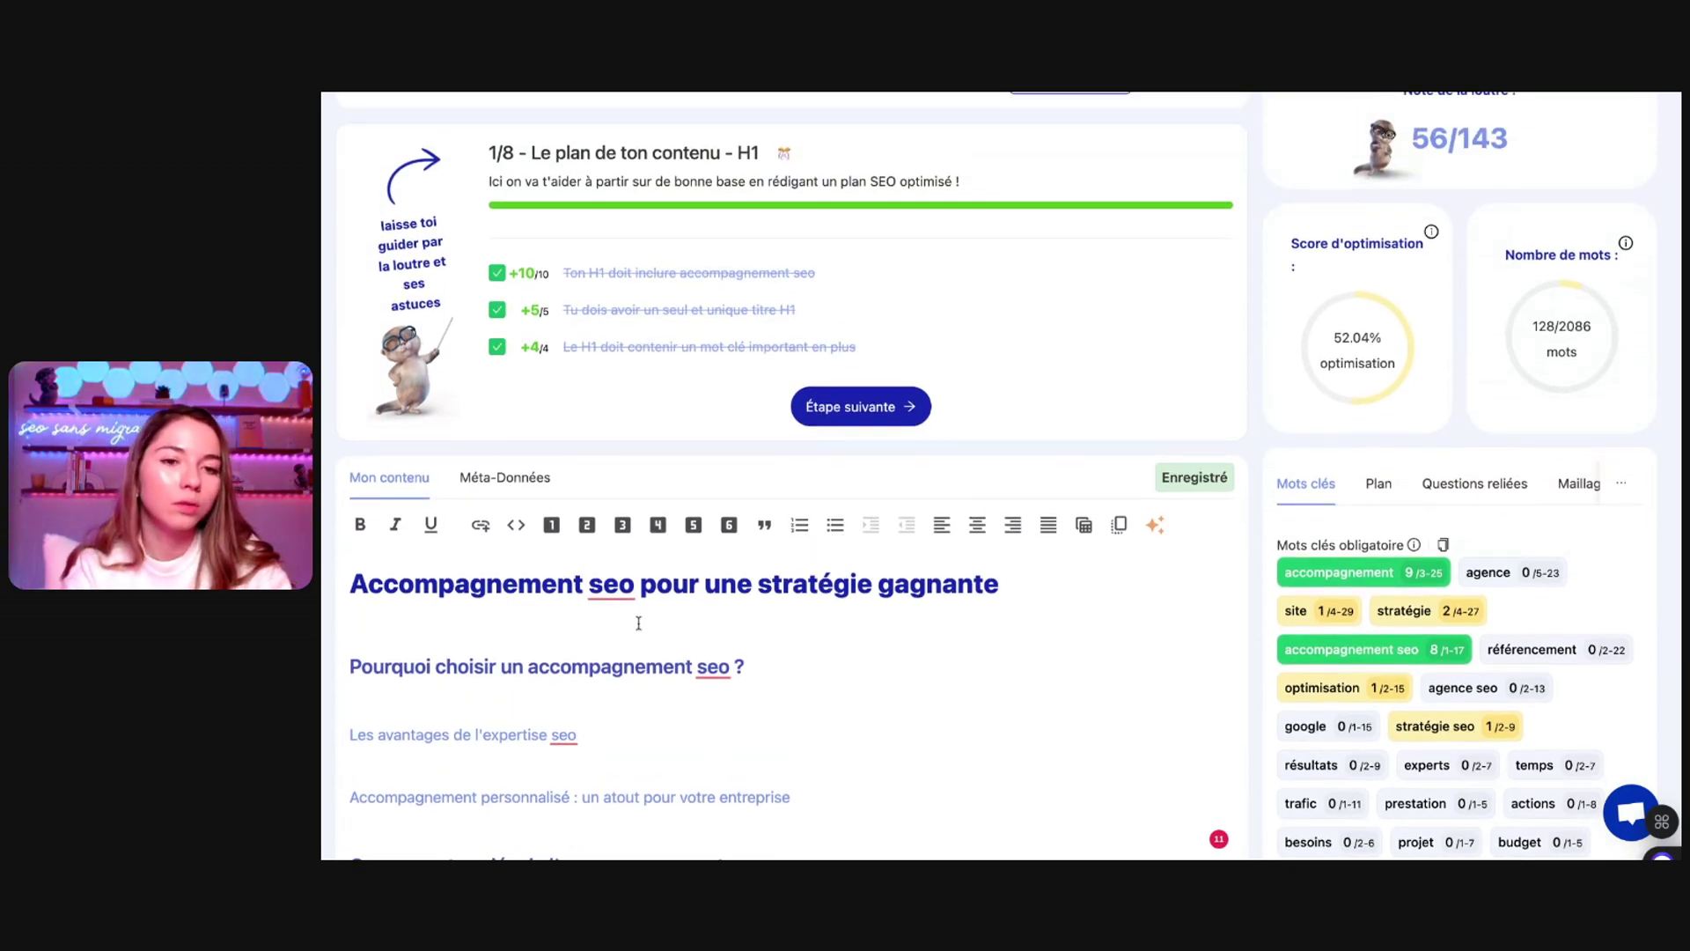
{"action": "scroll", "coordinate": [638, 622], "scroll_direction": "up", "scroll_amount": 1}
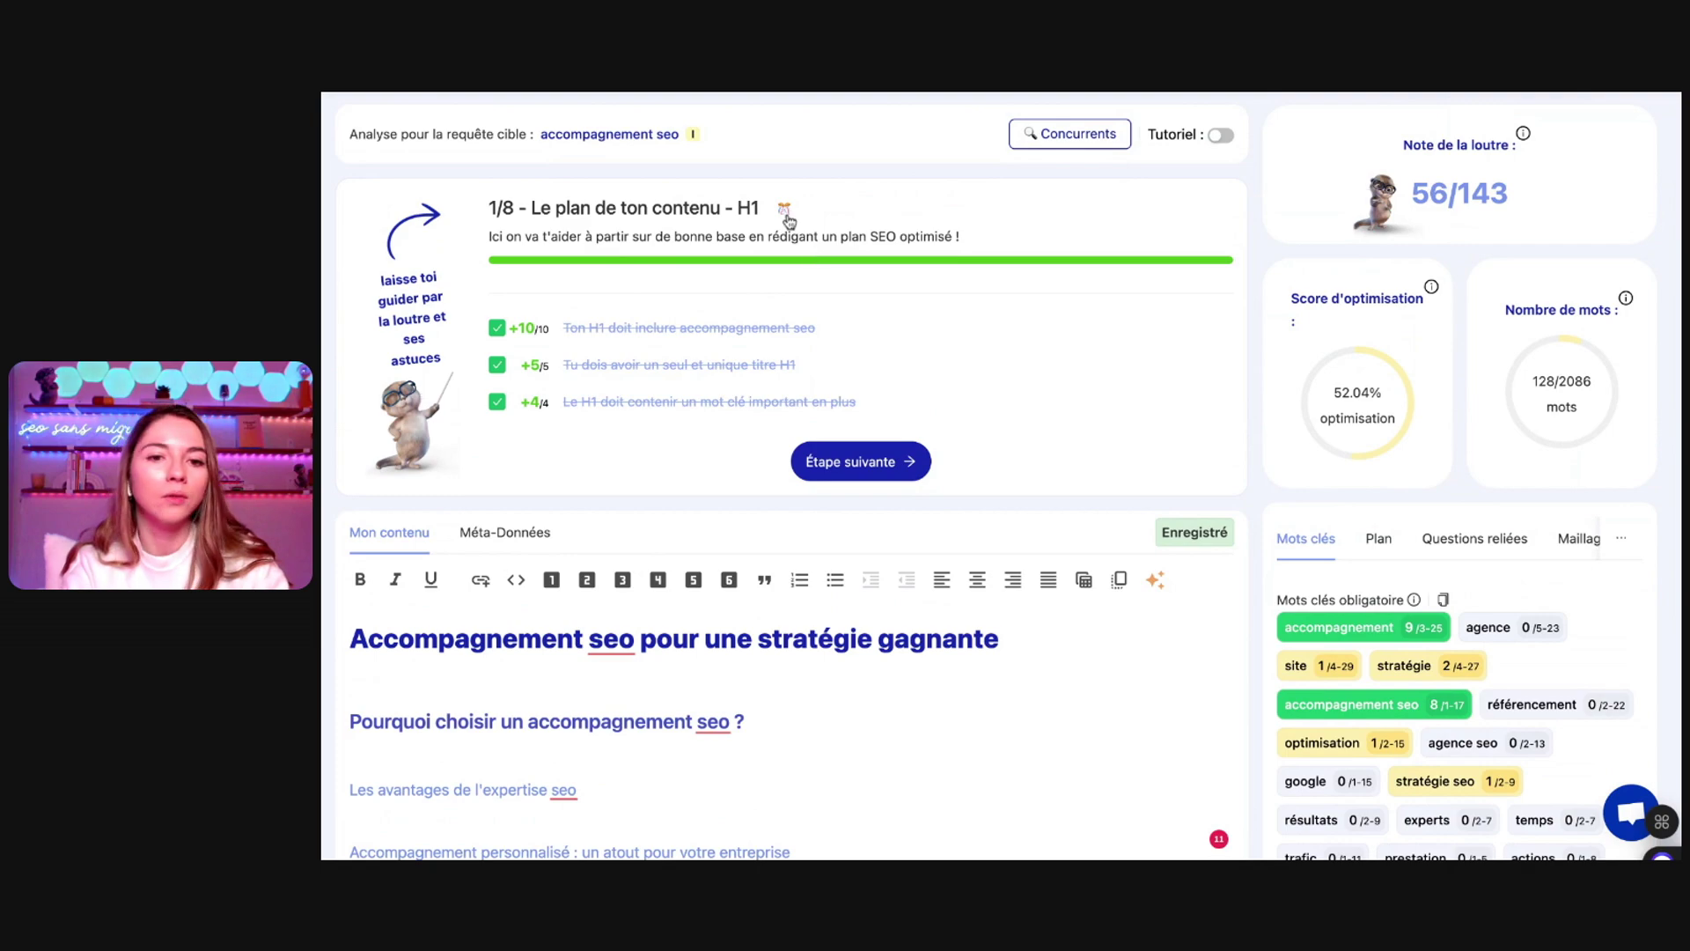
{"action": "left_click", "coordinate": [786, 215]}
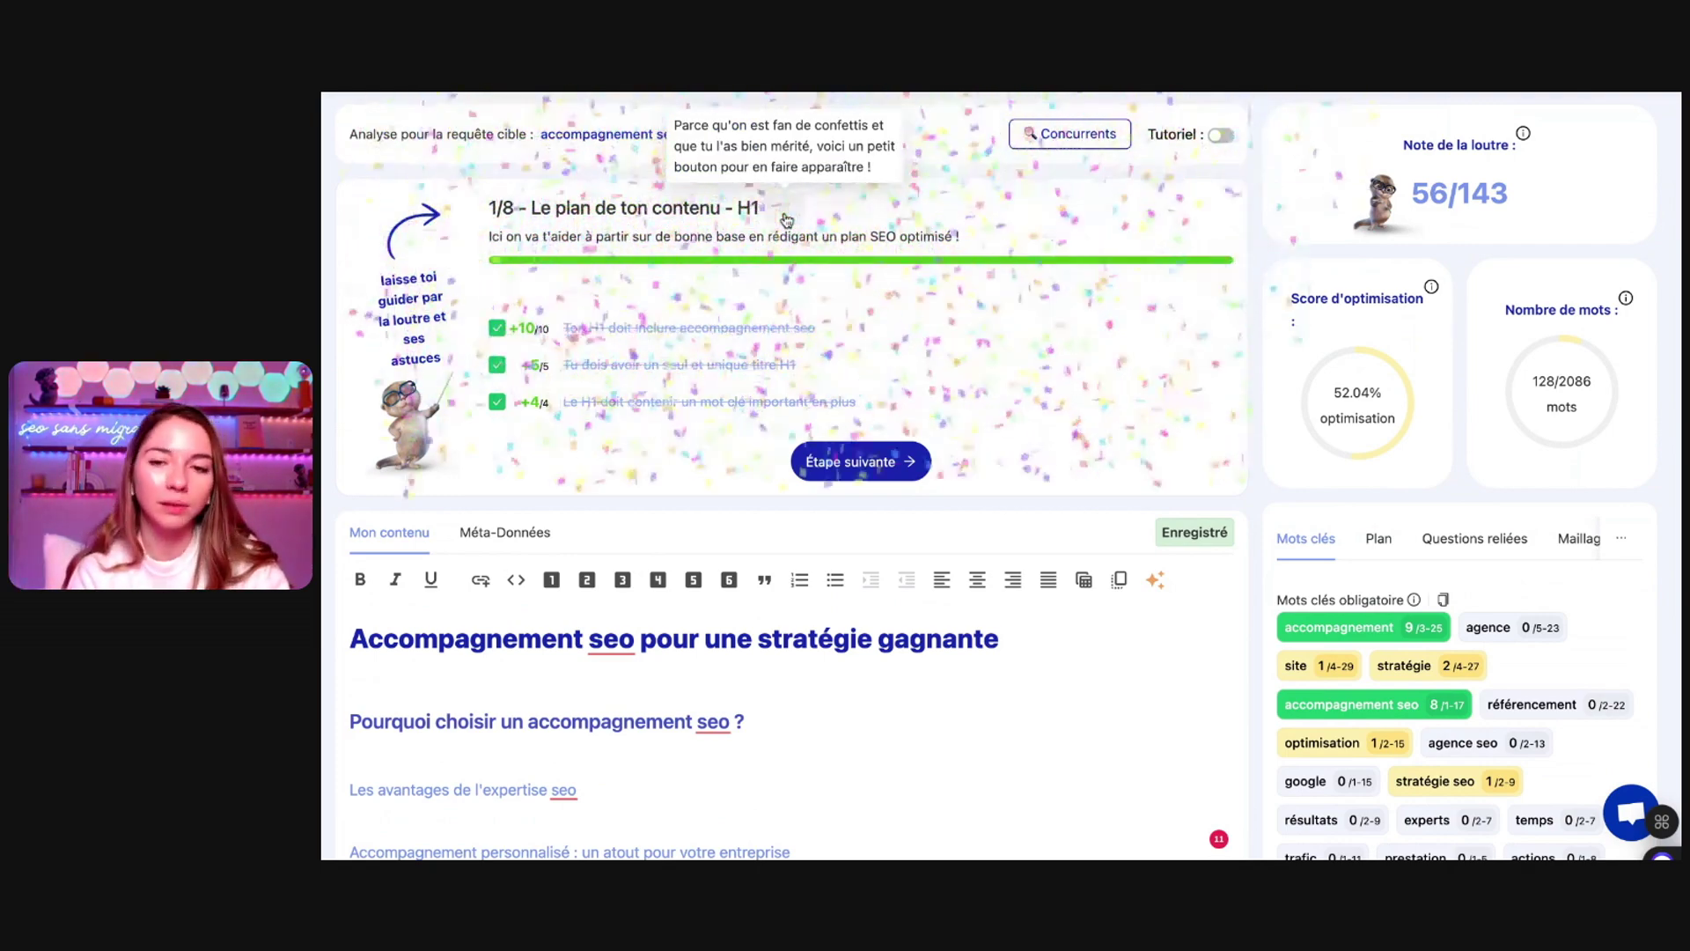
Advance the checklist to step 2/8 on the H2 and H3 and review its criteria against the inserted plan
{"action": "left_click", "coordinate": [855, 461]}
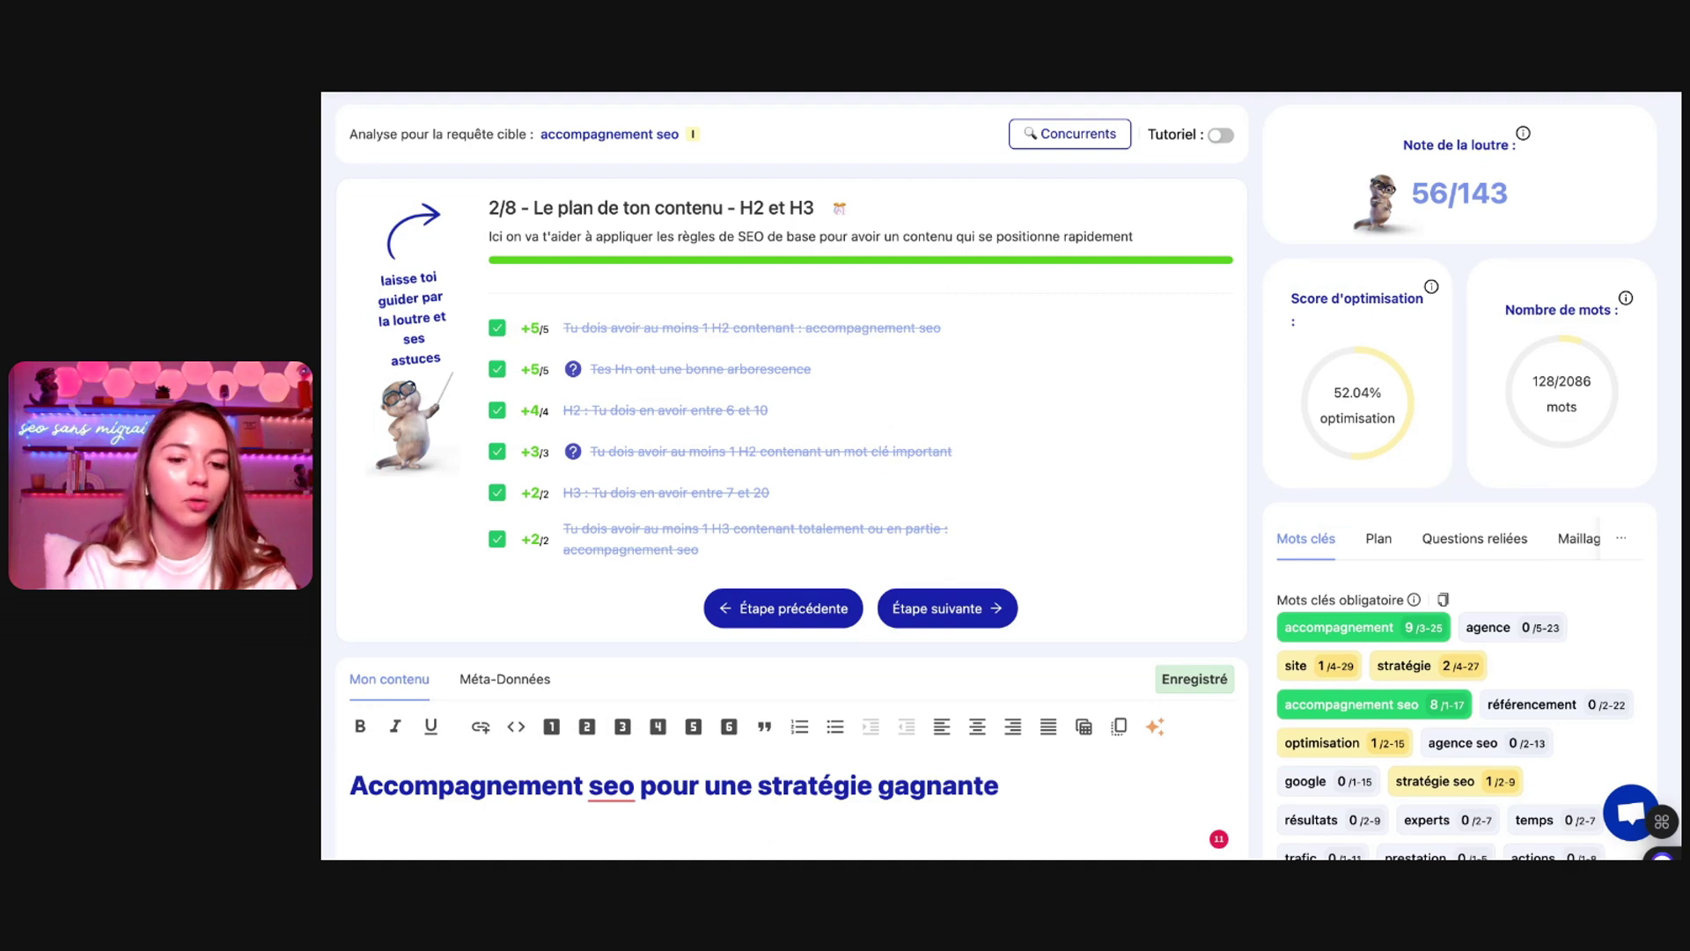
{"action": "scroll", "coordinate": [792, 475], "scroll_direction": "down", "scroll_amount": 5}
{"action": "scroll", "coordinate": [793, 475], "scroll_direction": "up", "scroll_amount": 2}
{"action": "scroll", "coordinate": [792, 475], "scroll_direction": "up", "scroll_amount": 3}
{"action": "scroll", "coordinate": [792, 475], "scroll_direction": "down", "scroll_amount": 2}
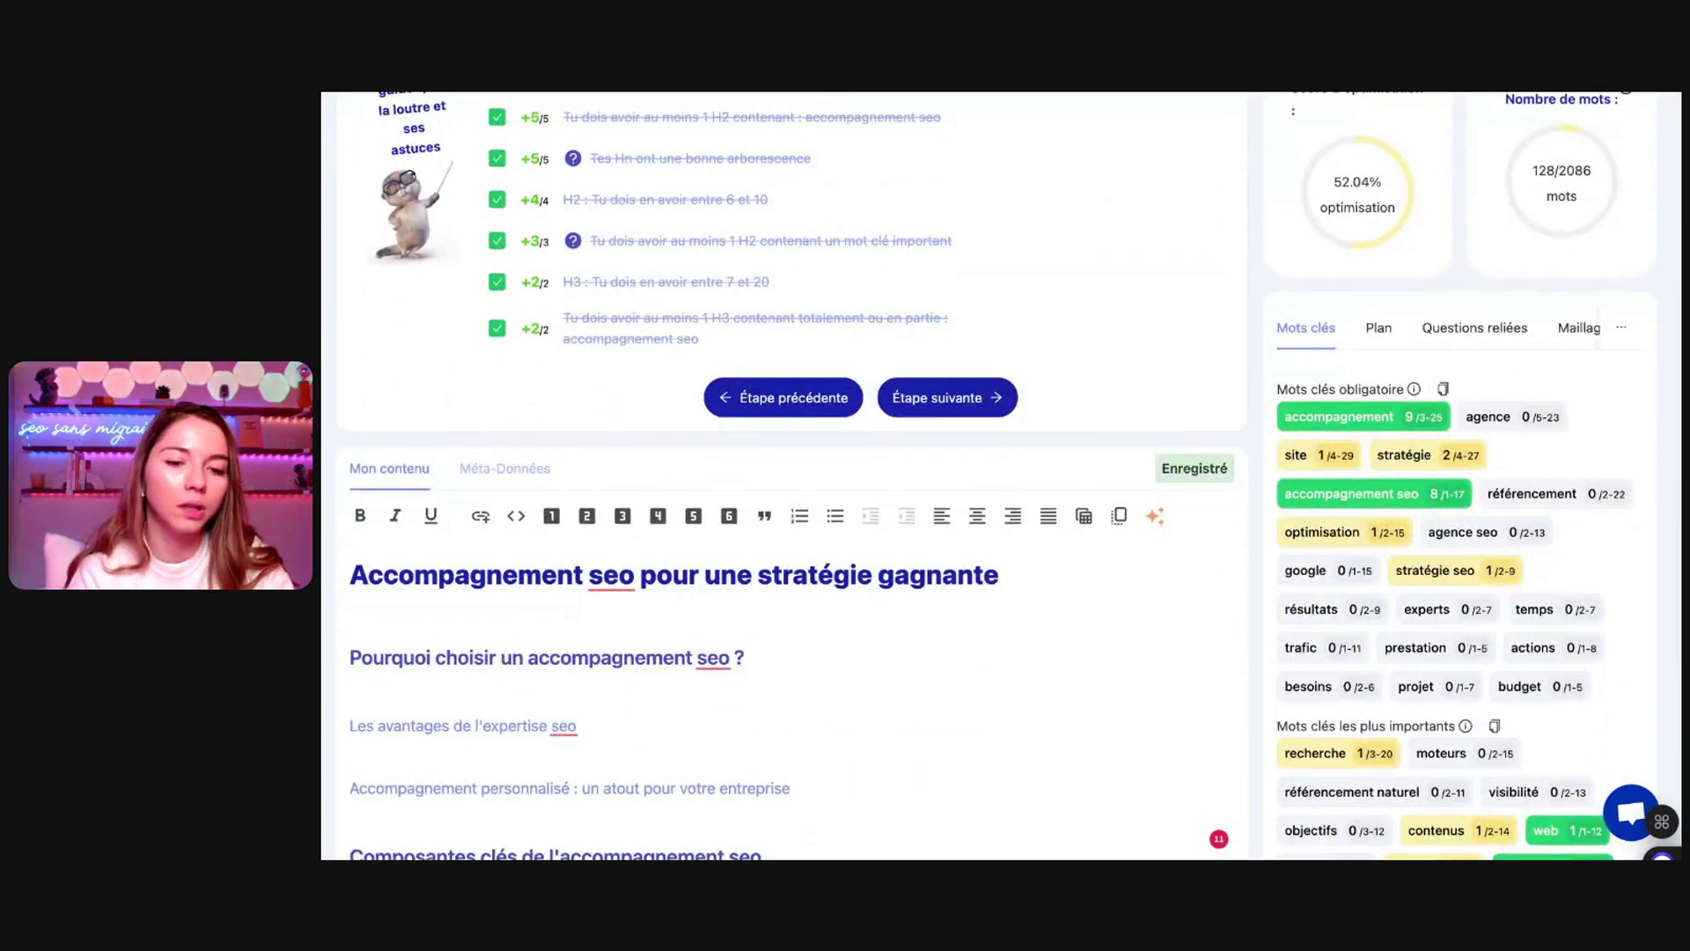
{"action": "scroll", "coordinate": [557, 442], "scroll_direction": "up", "scroll_amount": 3}
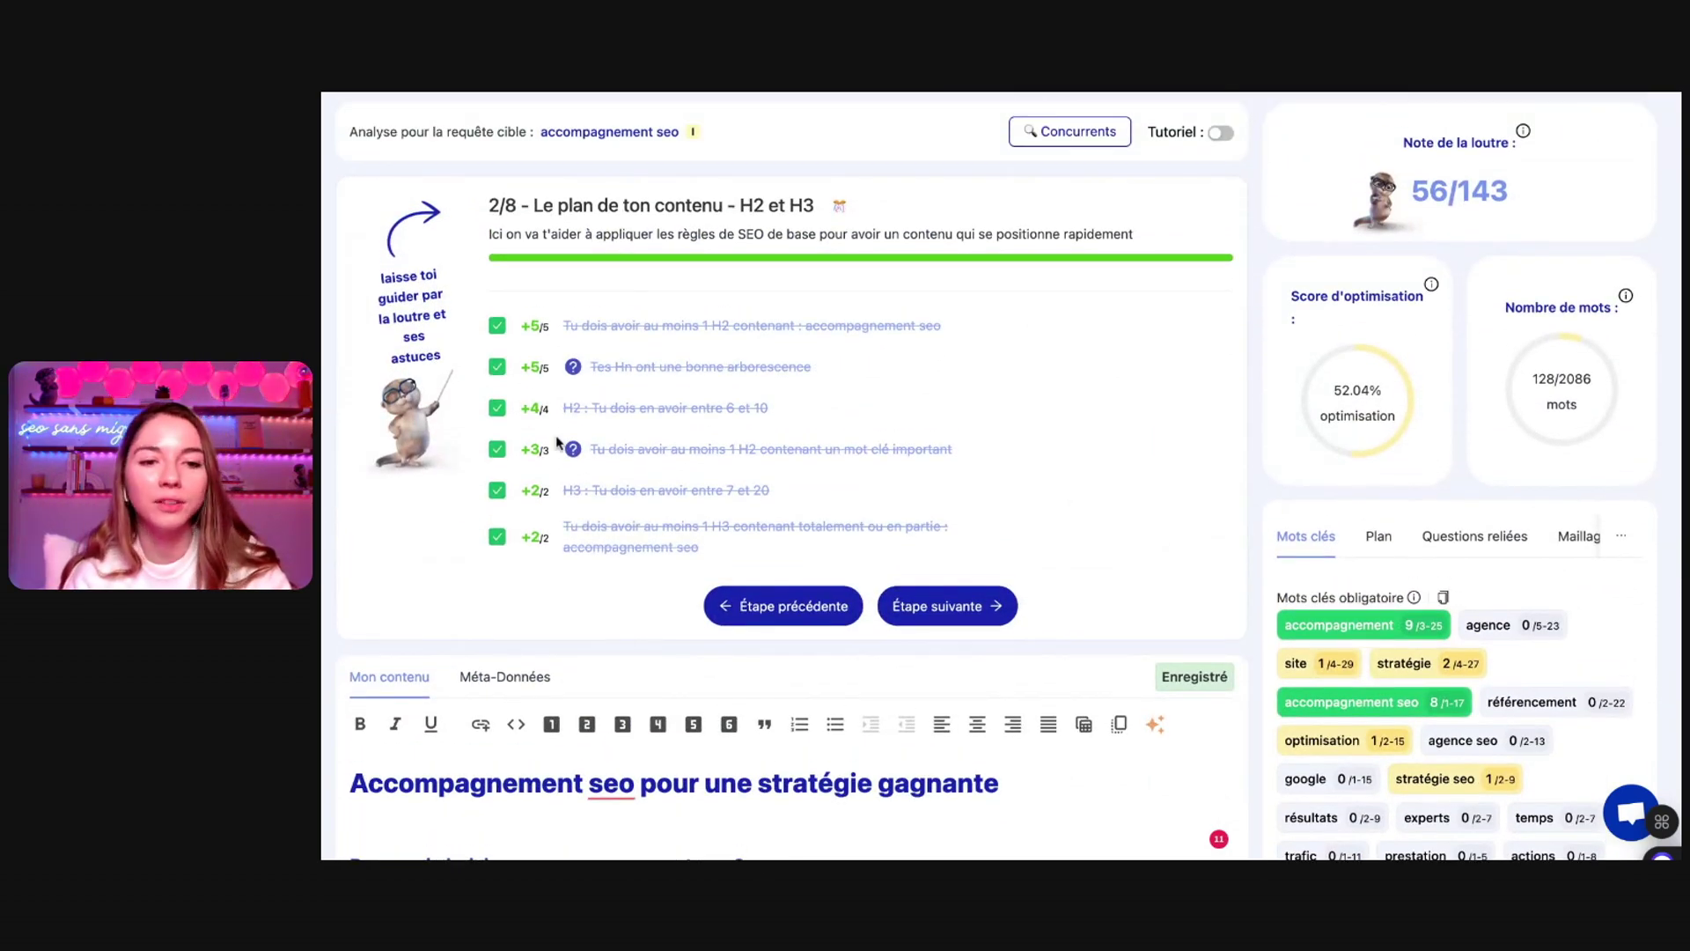
Advance the checklist to step 3/8 on the article content and its tutorial to the keyword list, checking the usage advice for "accompagnement"
{"action": "left_click", "coordinate": [950, 605]}
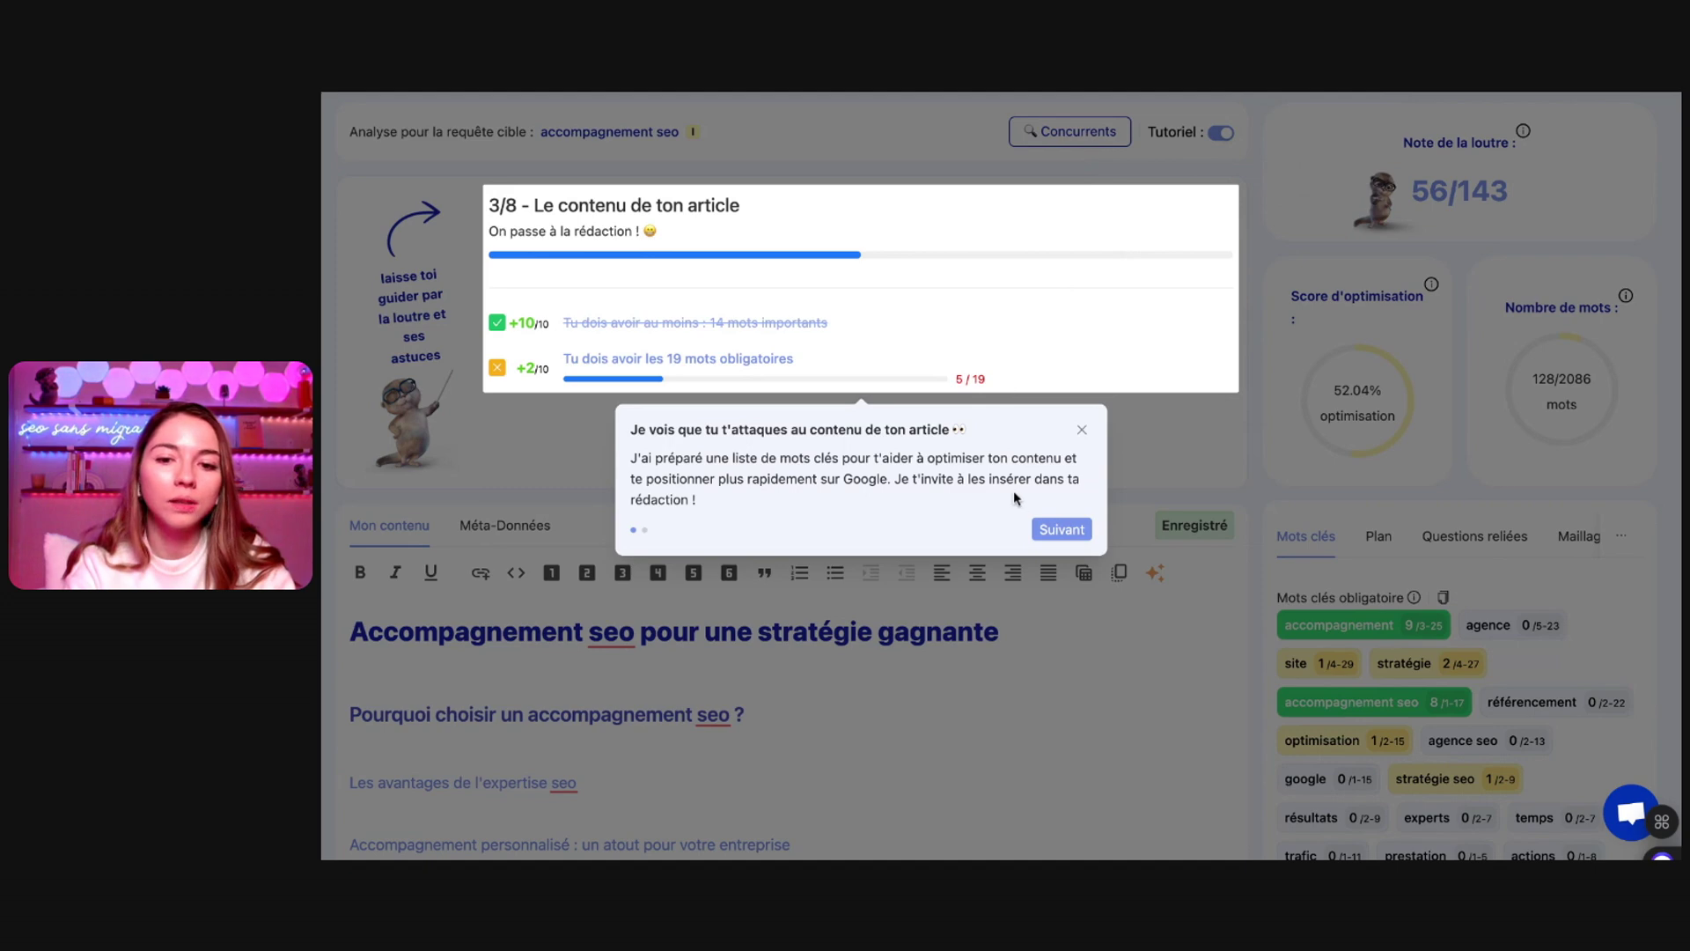
{"action": "left_click", "coordinate": [1055, 529]}
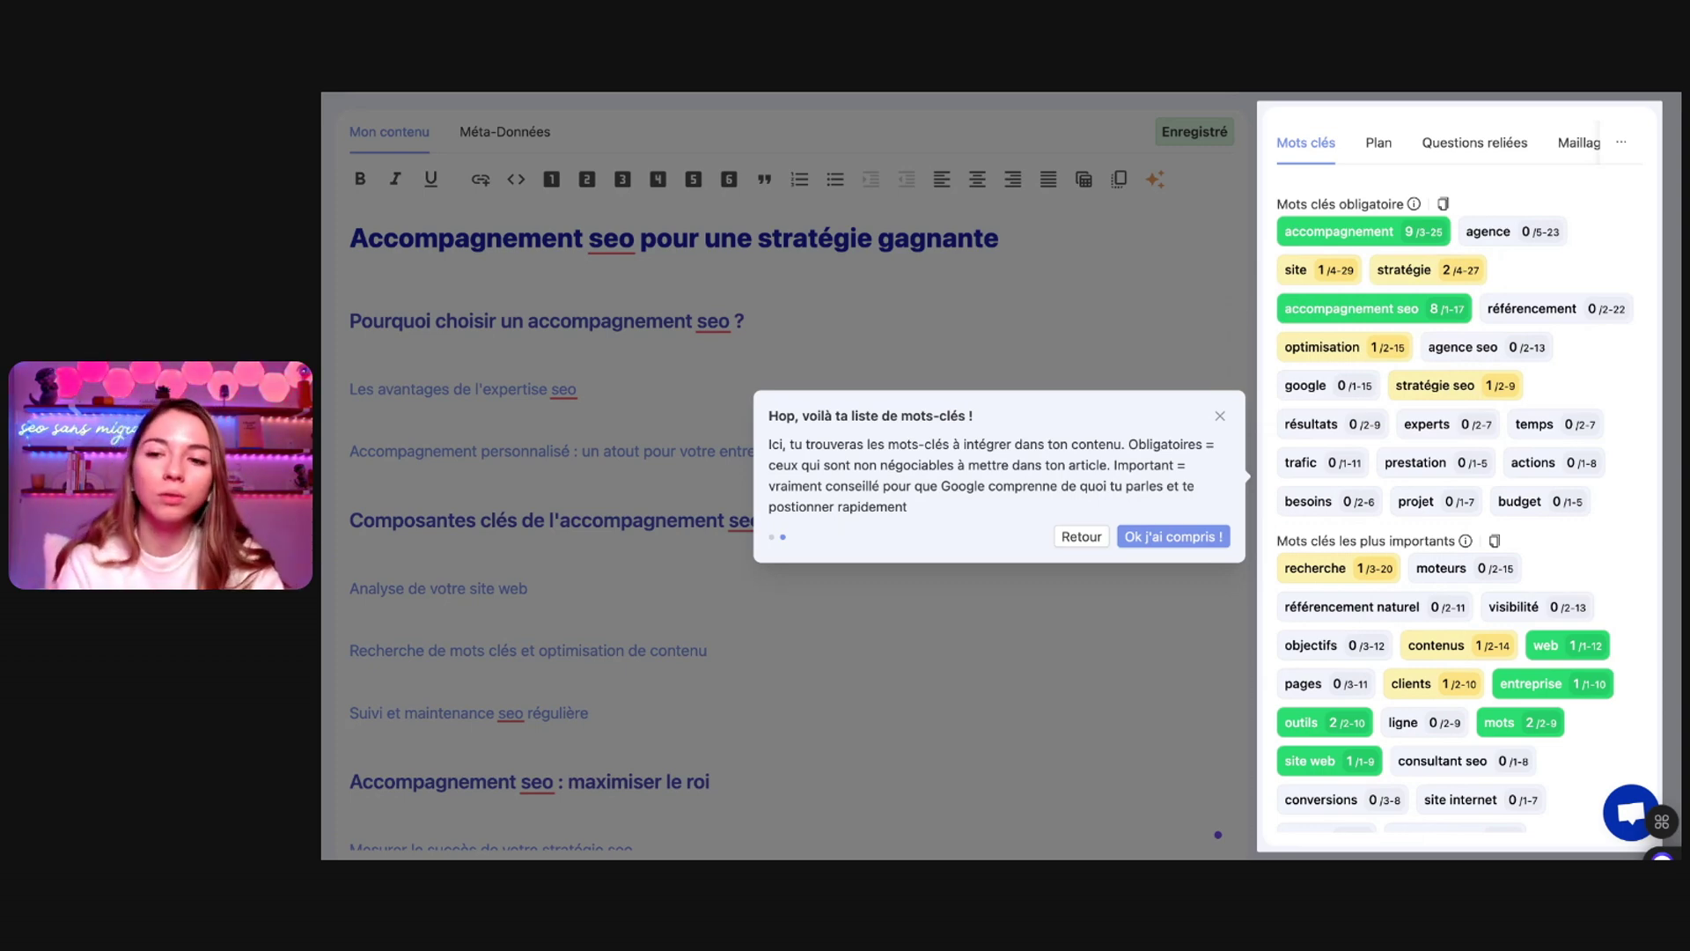
{"action": "mouse_move", "coordinate": [1413, 245]}
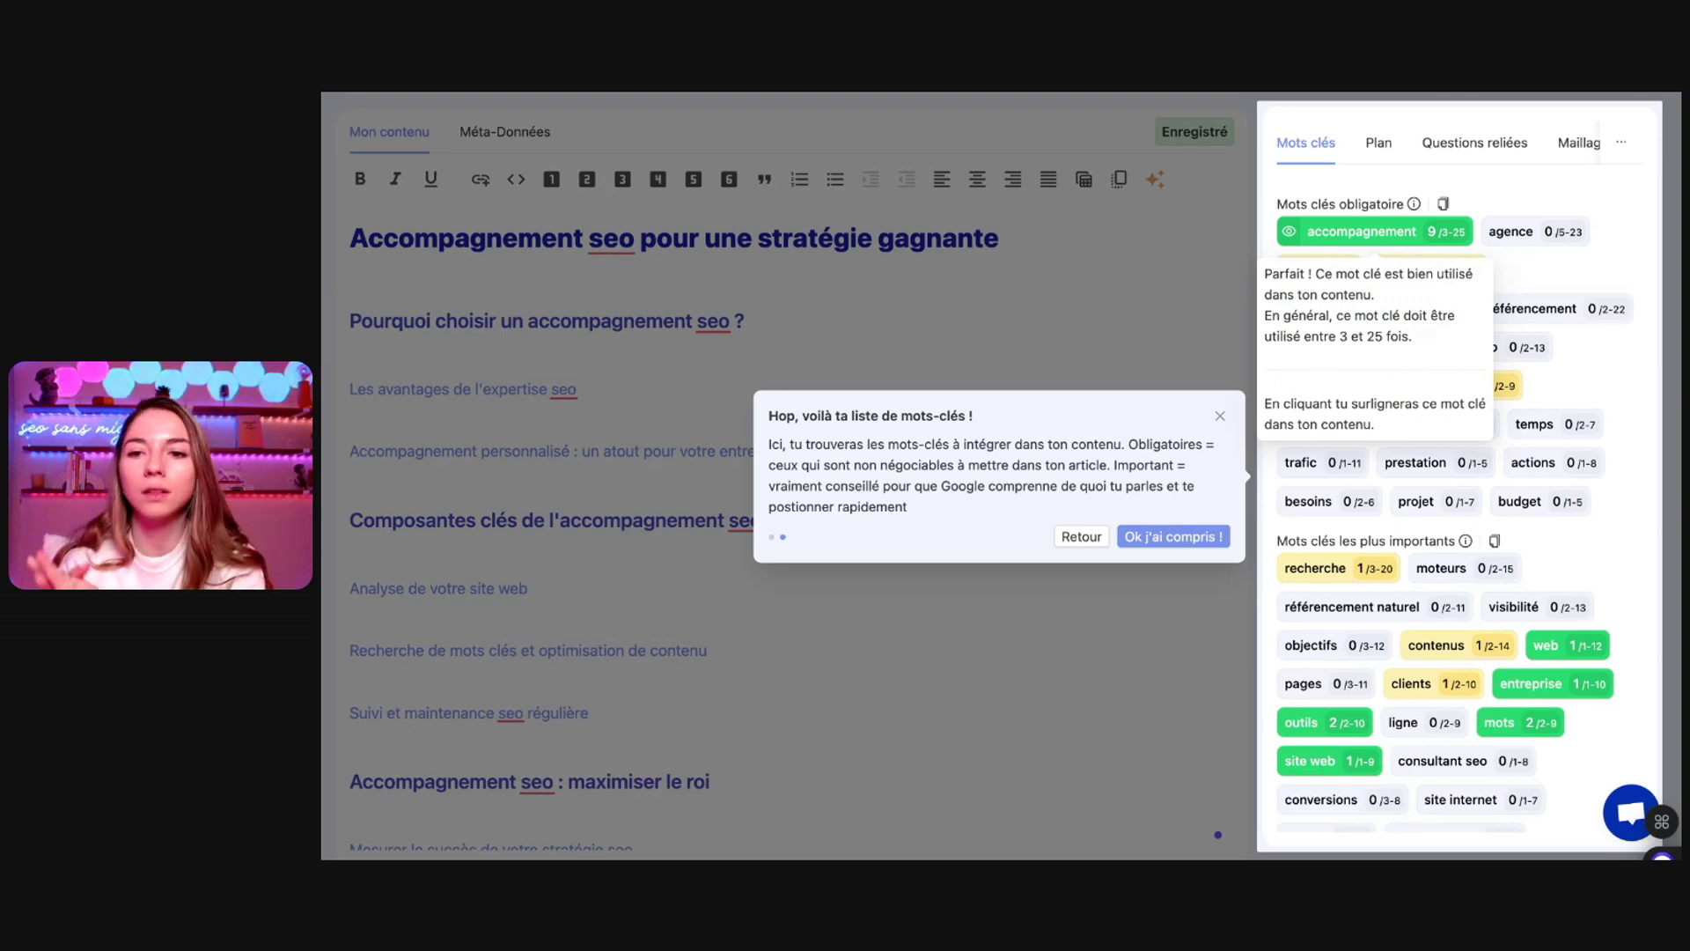
{"action": "mouse_move", "coordinate": [1496, 232]}
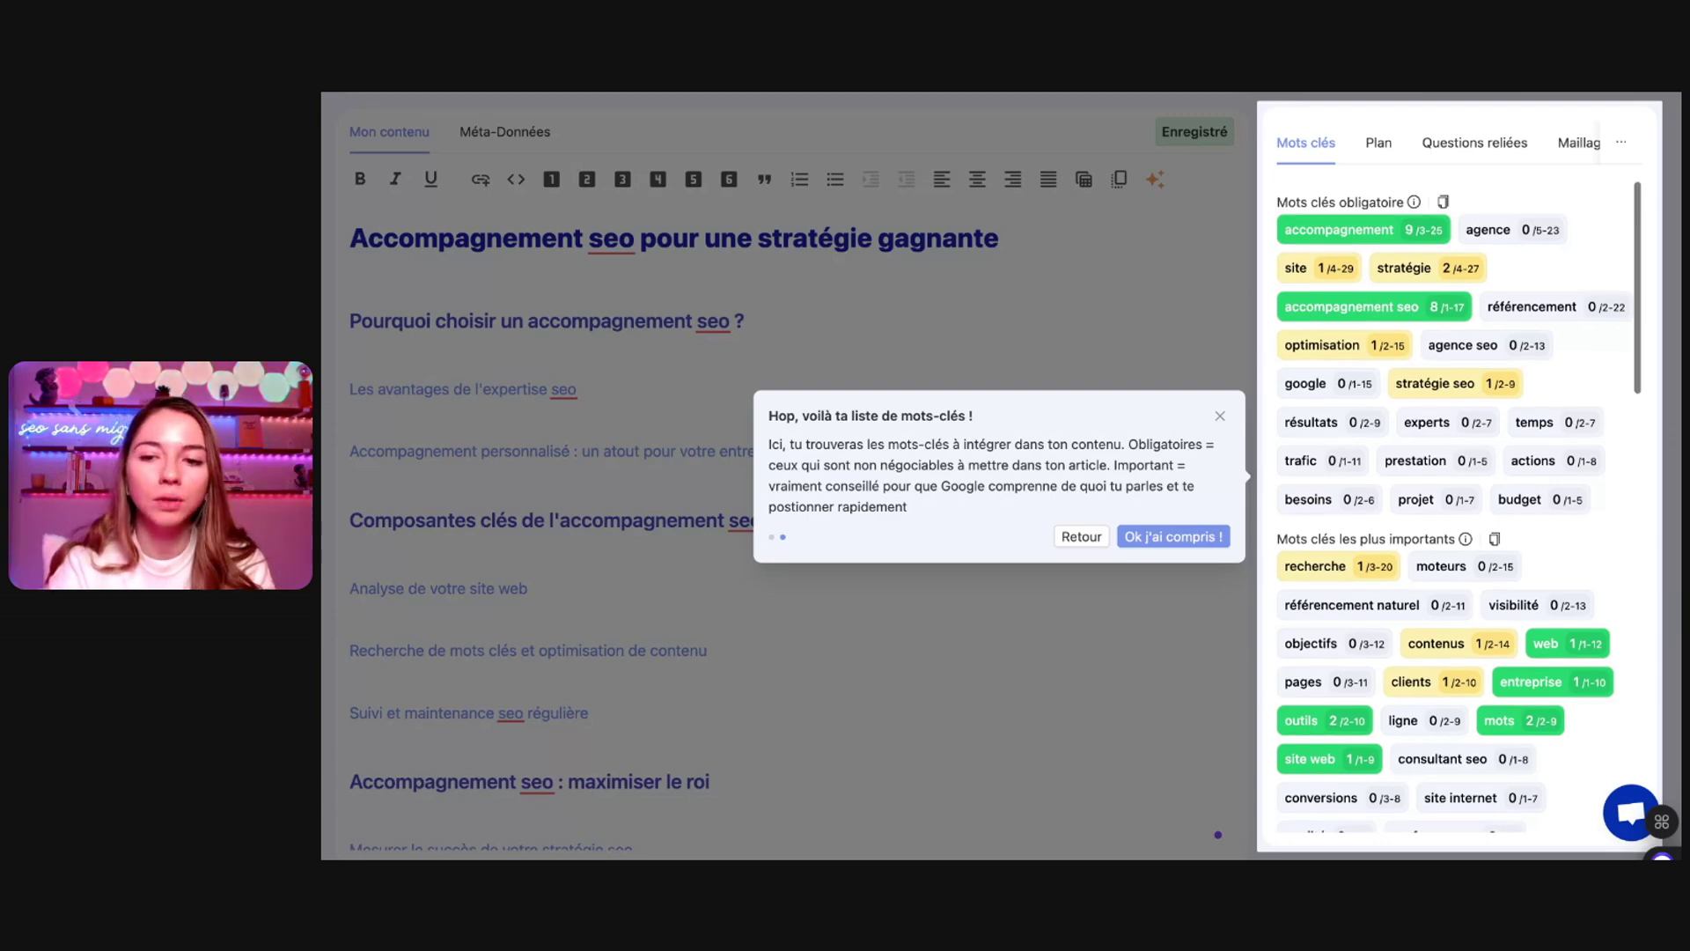
Examine the mandatory, most important and slightly less important keywords suggested for the article
{"action": "scroll", "coordinate": [1497, 484], "scroll_direction": "down", "scroll_amount": 3}
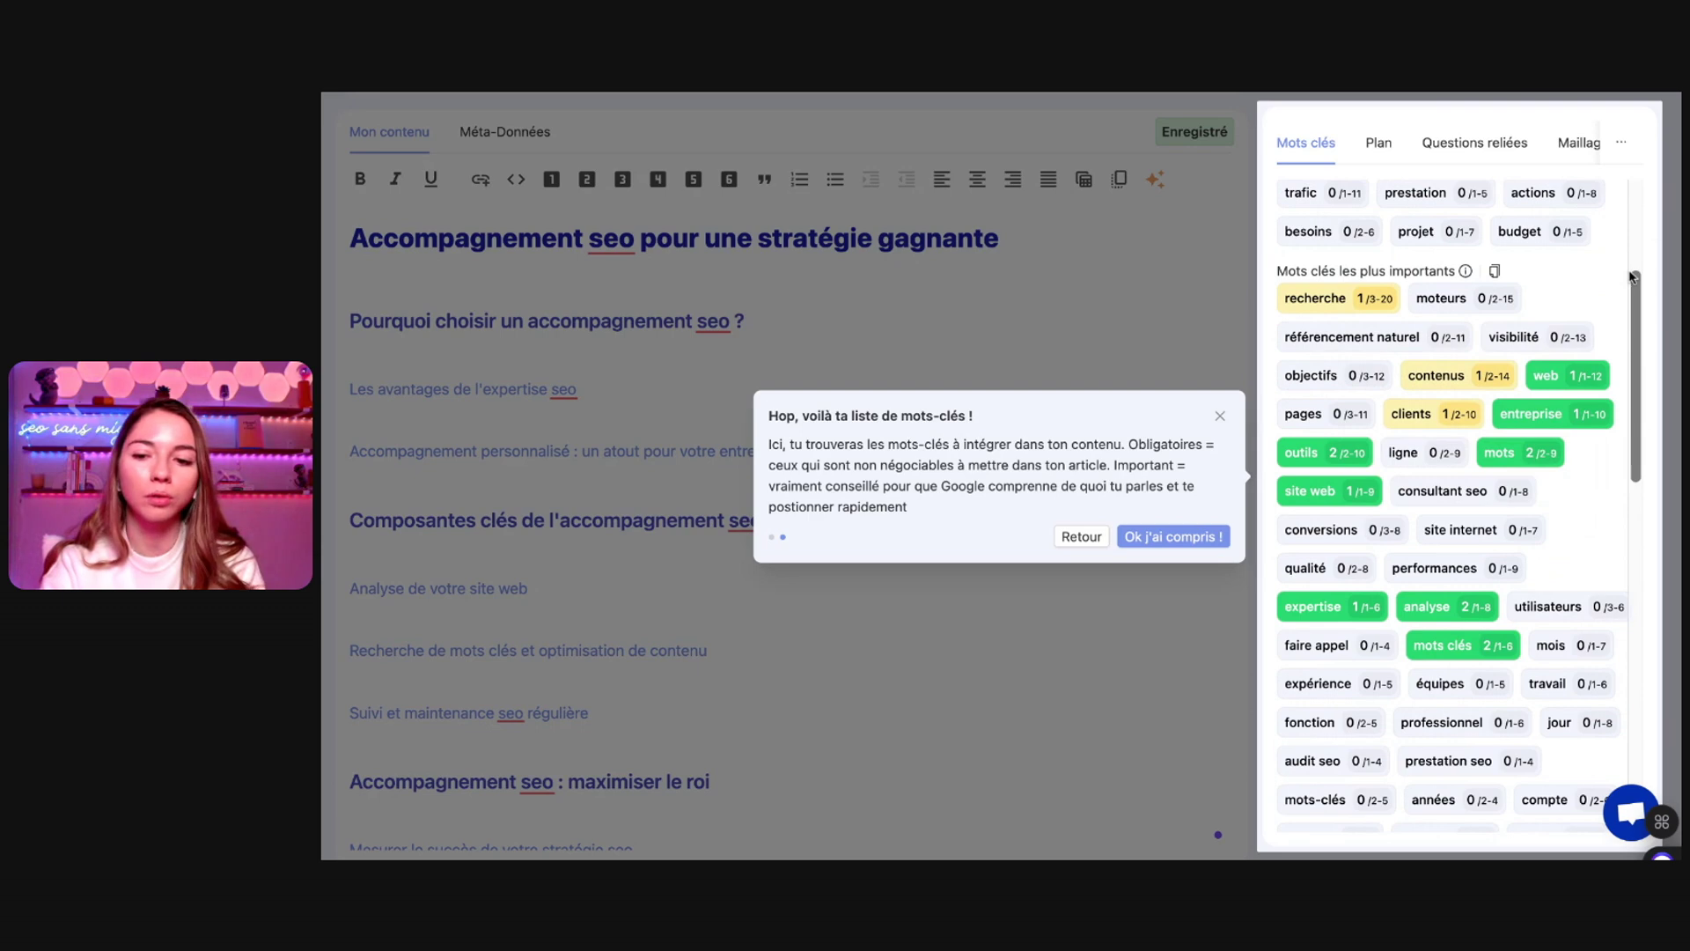
{"action": "scroll", "coordinate": [1631, 277], "scroll_direction": "down", "scroll_amount": 10}
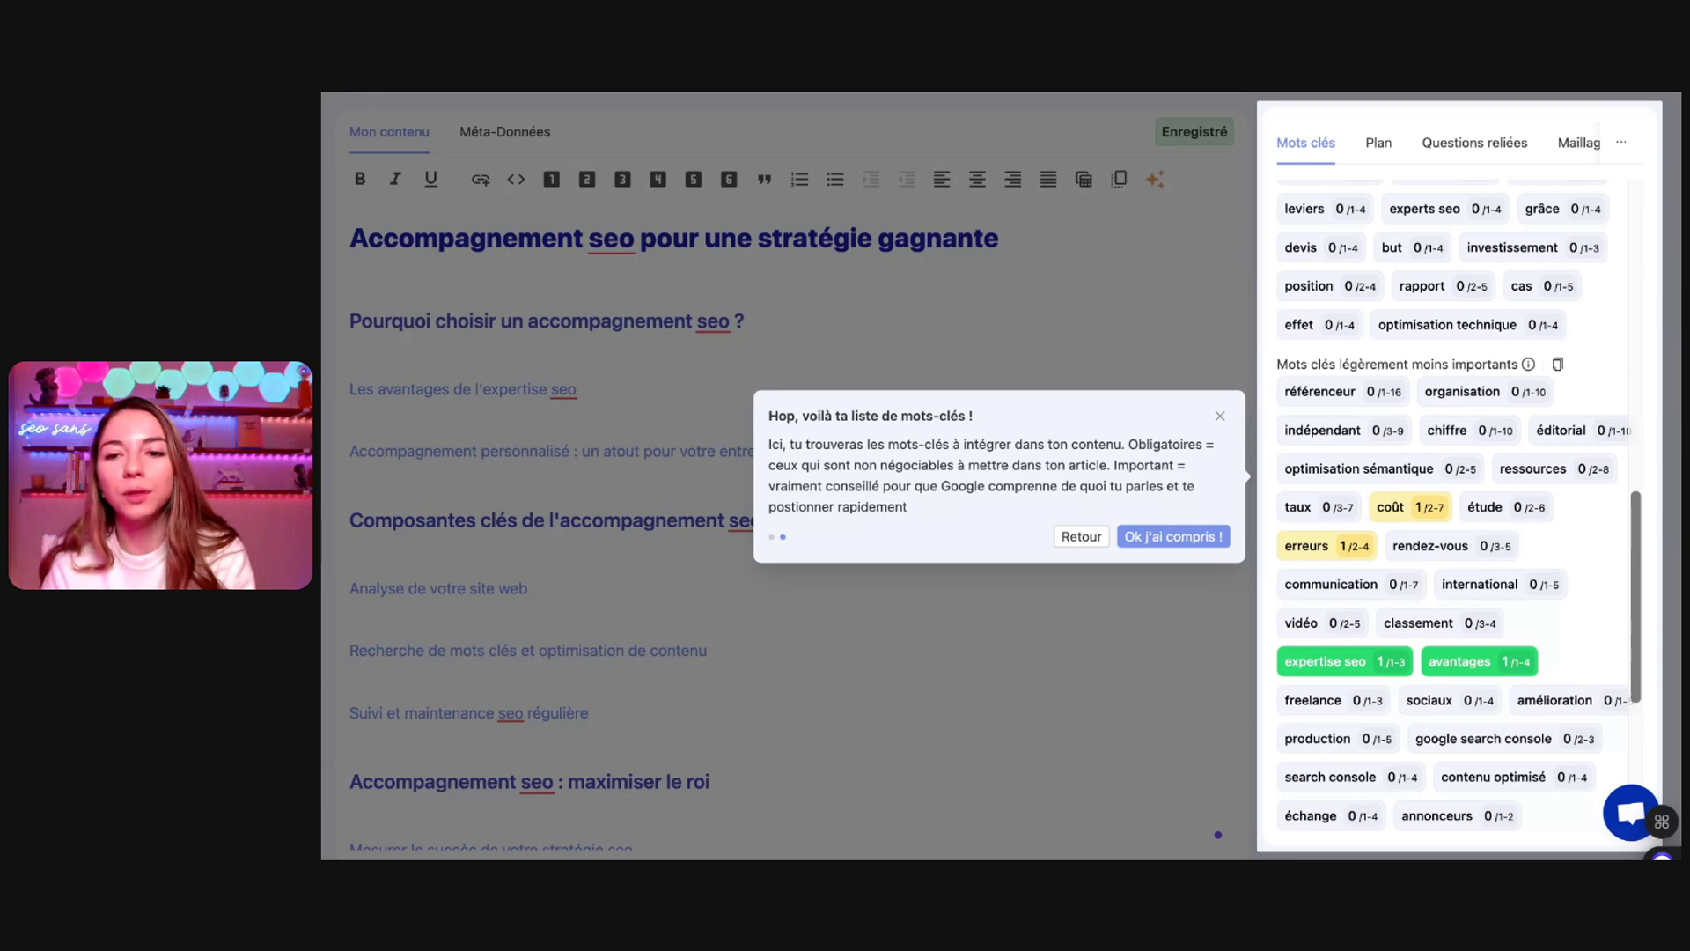
{"action": "scroll", "coordinate": [1576, 370], "scroll_direction": "up", "scroll_amount": 5}
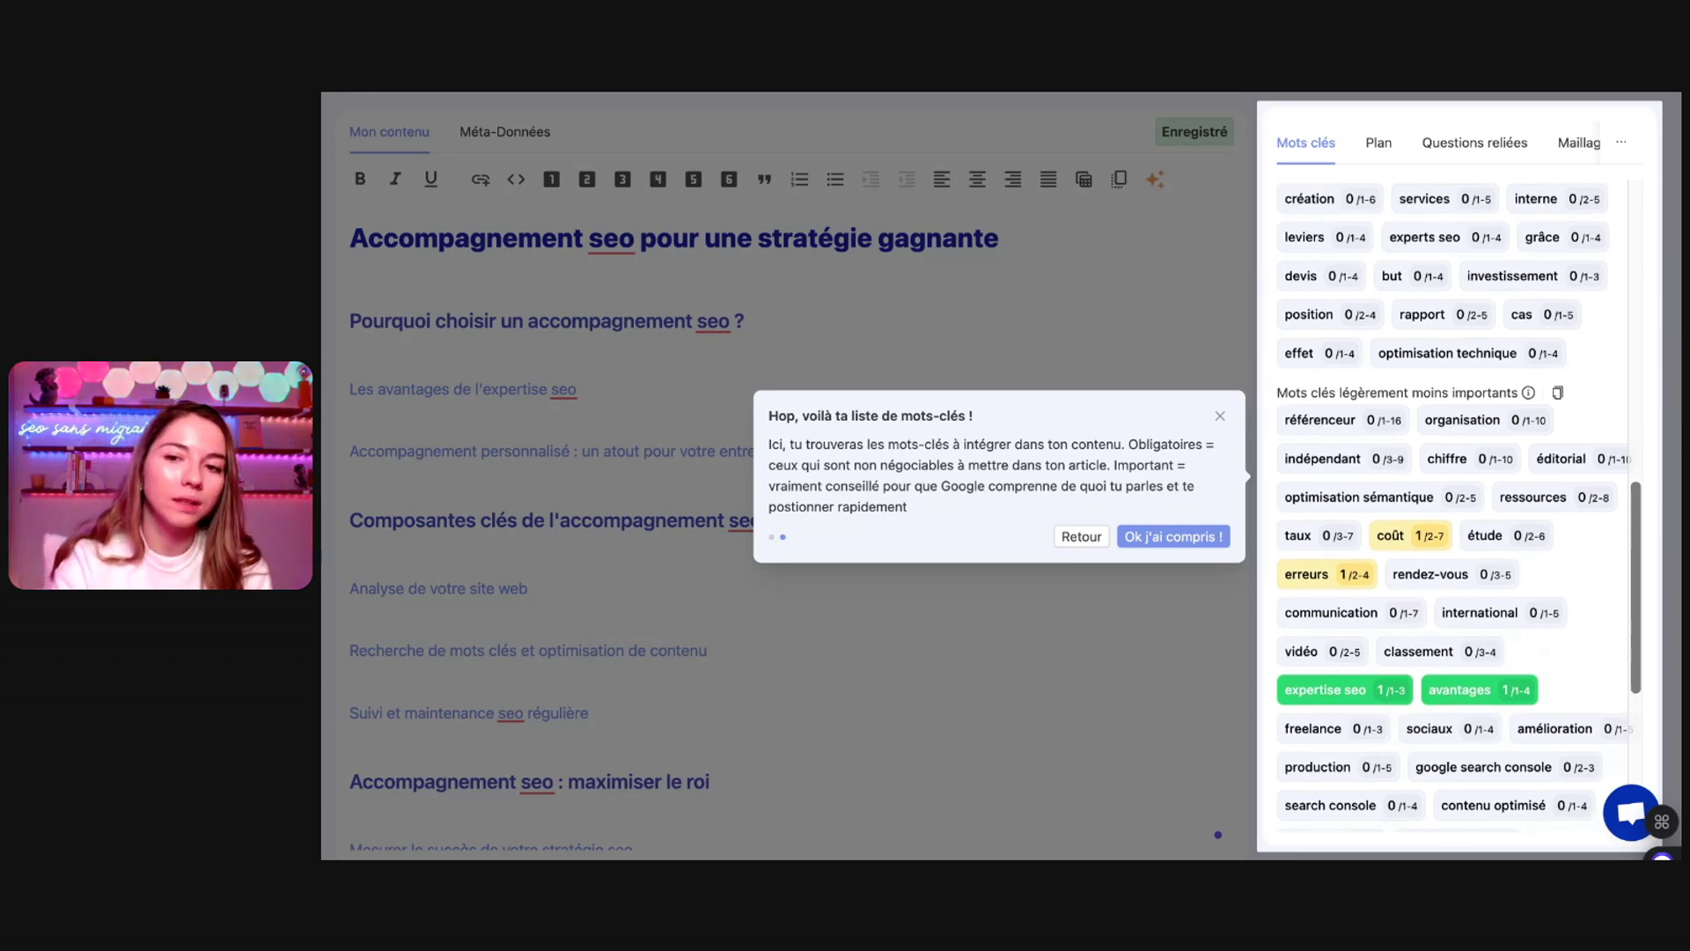
{"action": "mouse_move", "coordinate": [1436, 271]}
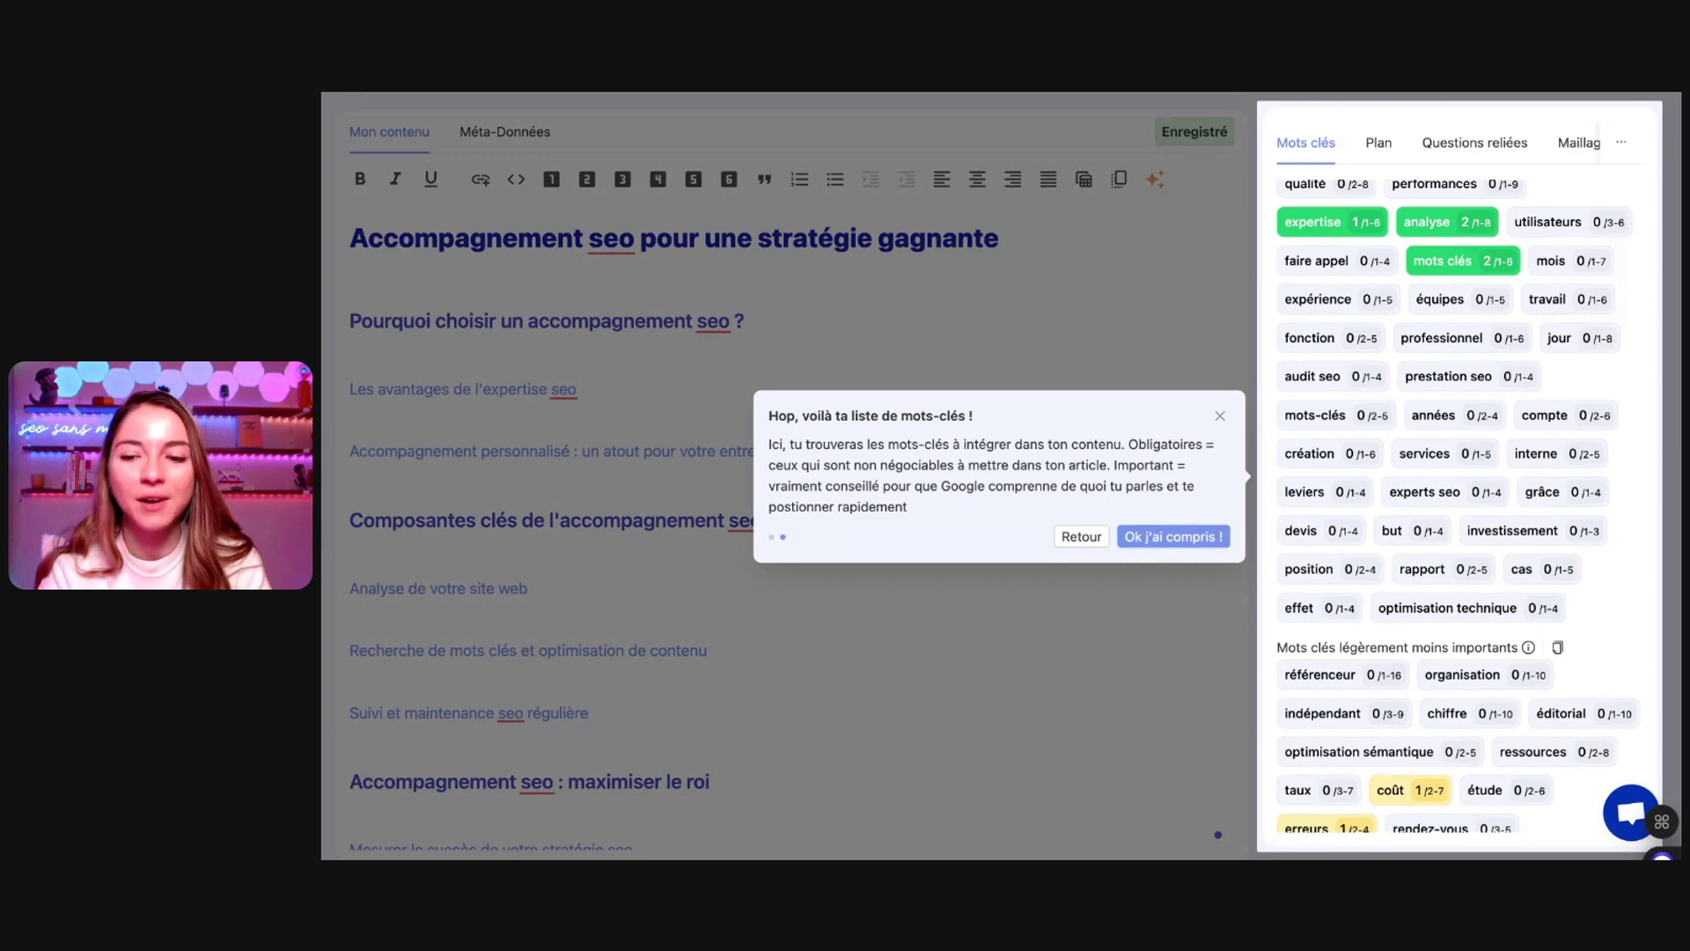
Replace the plan in the editor with the full written article "Accompagnement SEO pour une stratégie gagnante"
{"action": "key", "text": "ctrl+a"}
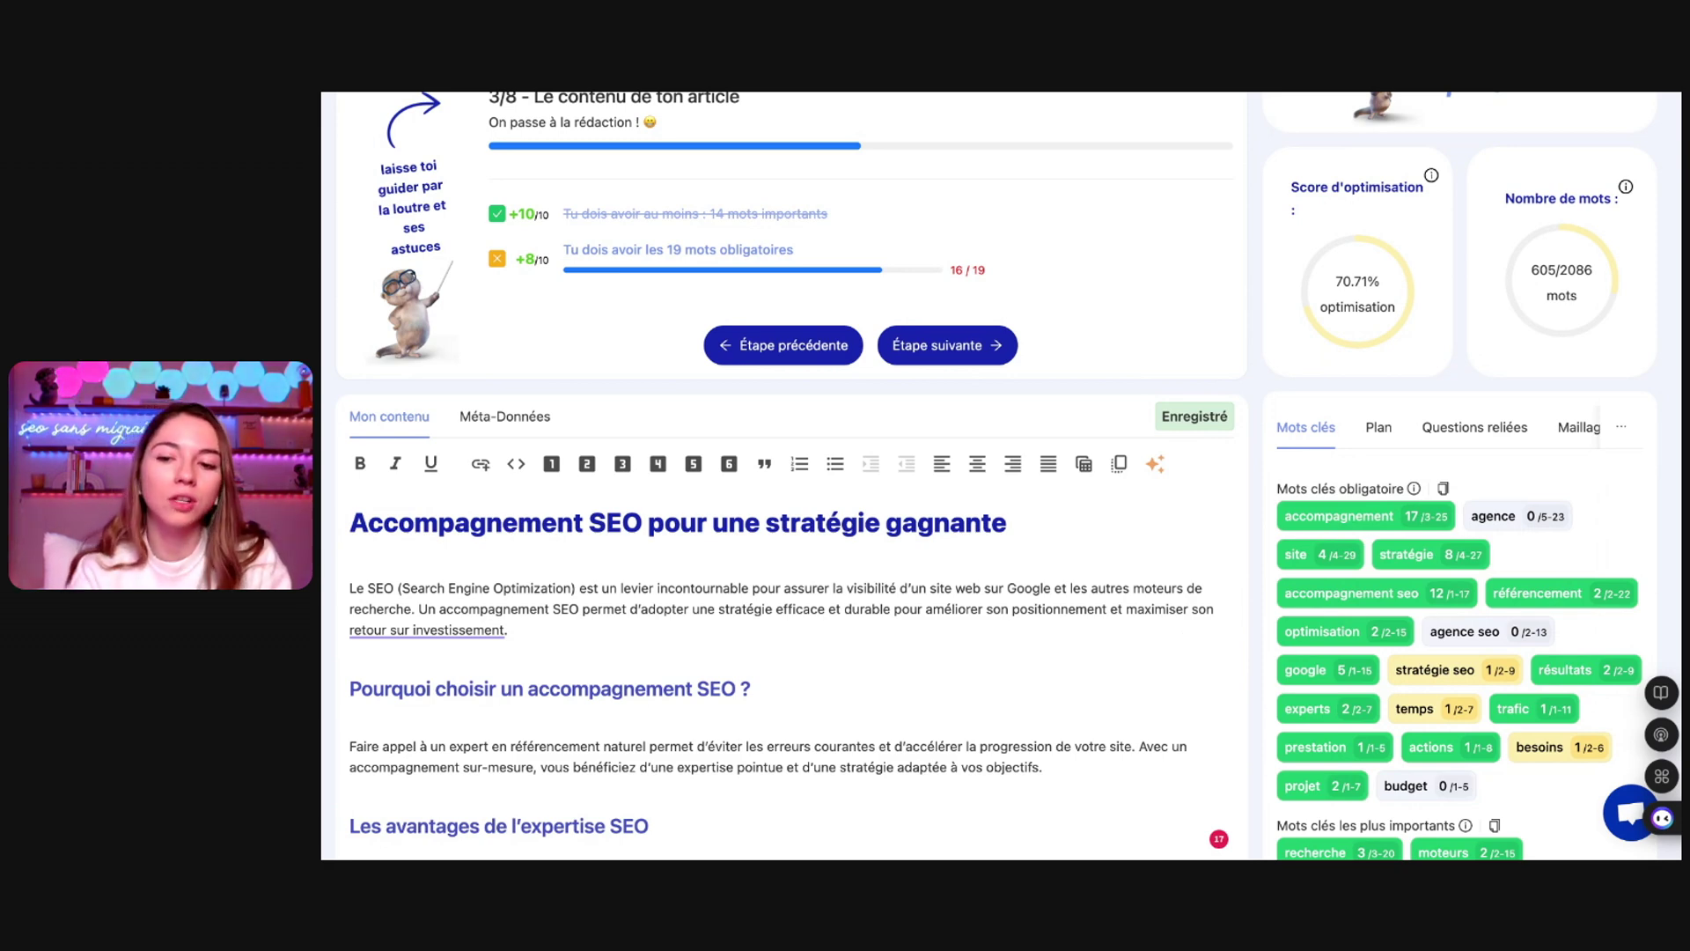
Check the usage advice and in-text highlighting for the keywords "stratégie seo" and "site", and look through the rest of the keyword list
{"action": "mouse_move", "coordinate": [1520, 520]}
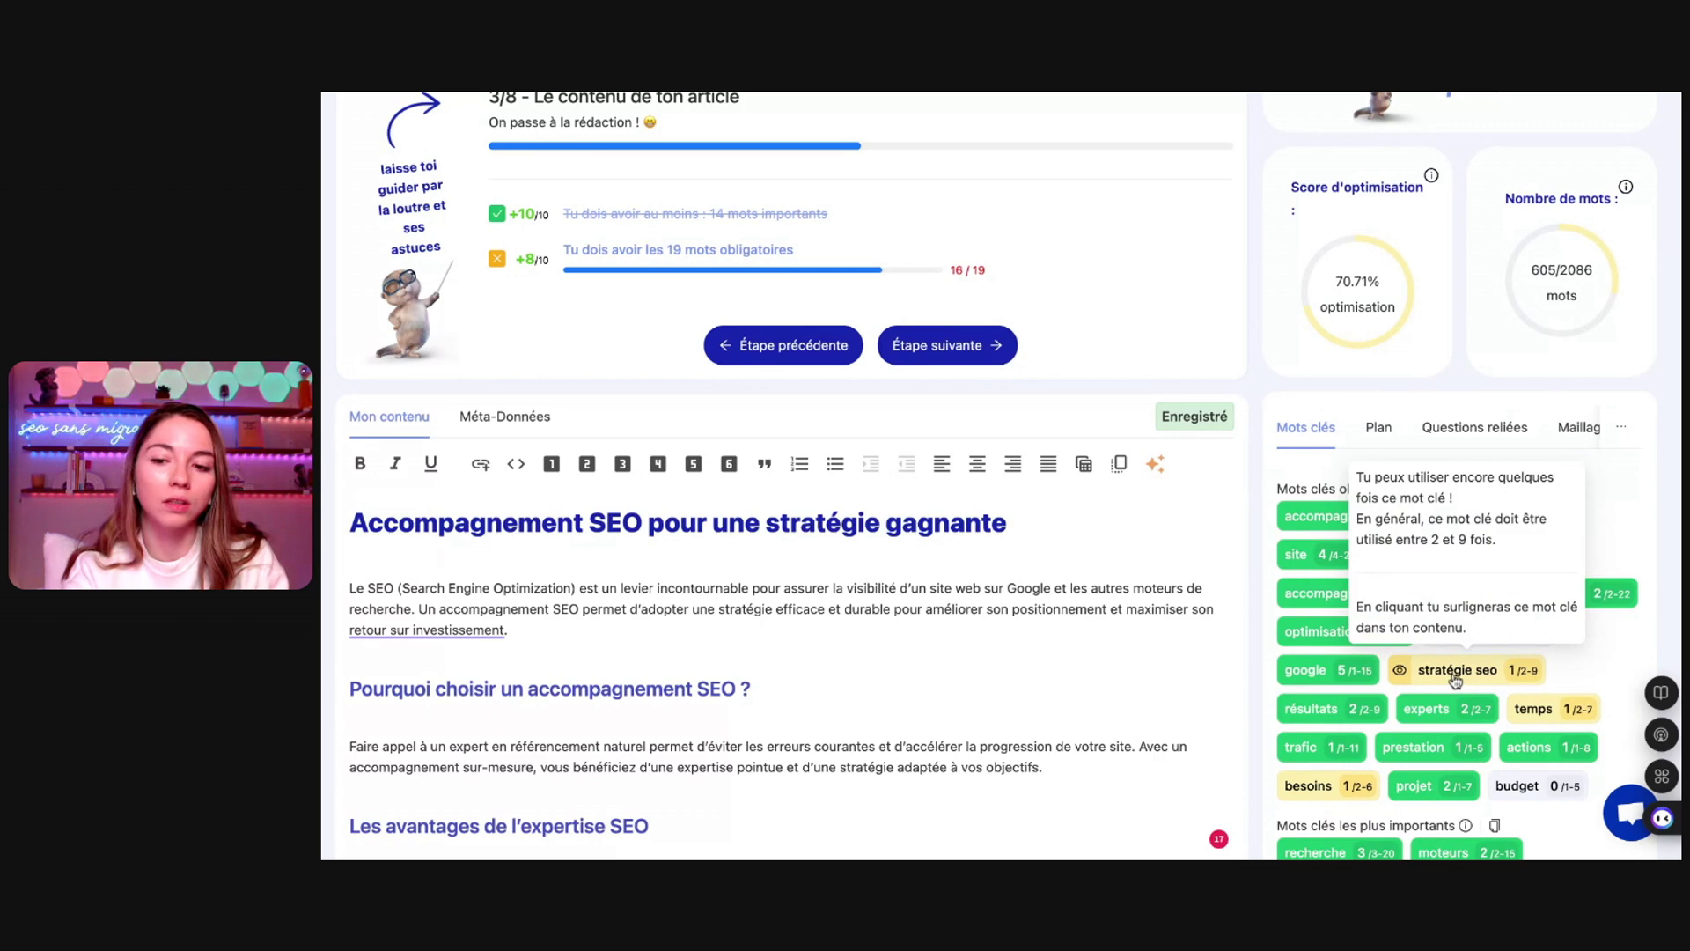
{"action": "left_click", "coordinate": [1404, 676]}
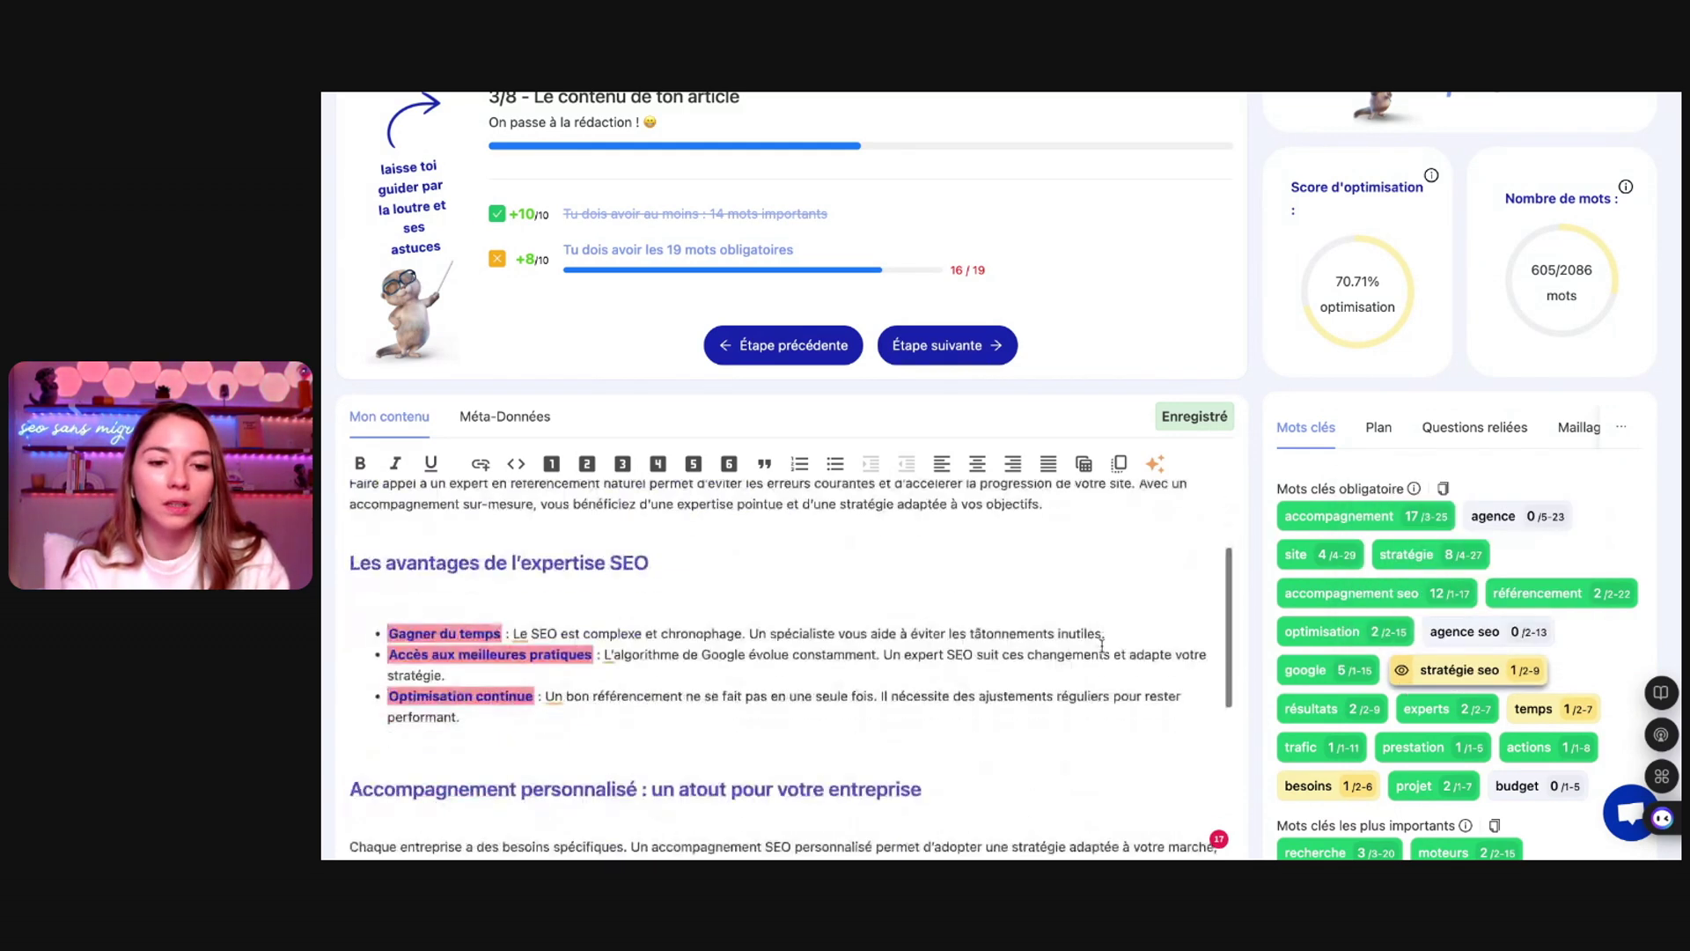
{"action": "scroll", "coordinate": [1373, 695], "scroll_direction": "up", "scroll_amount": 3}
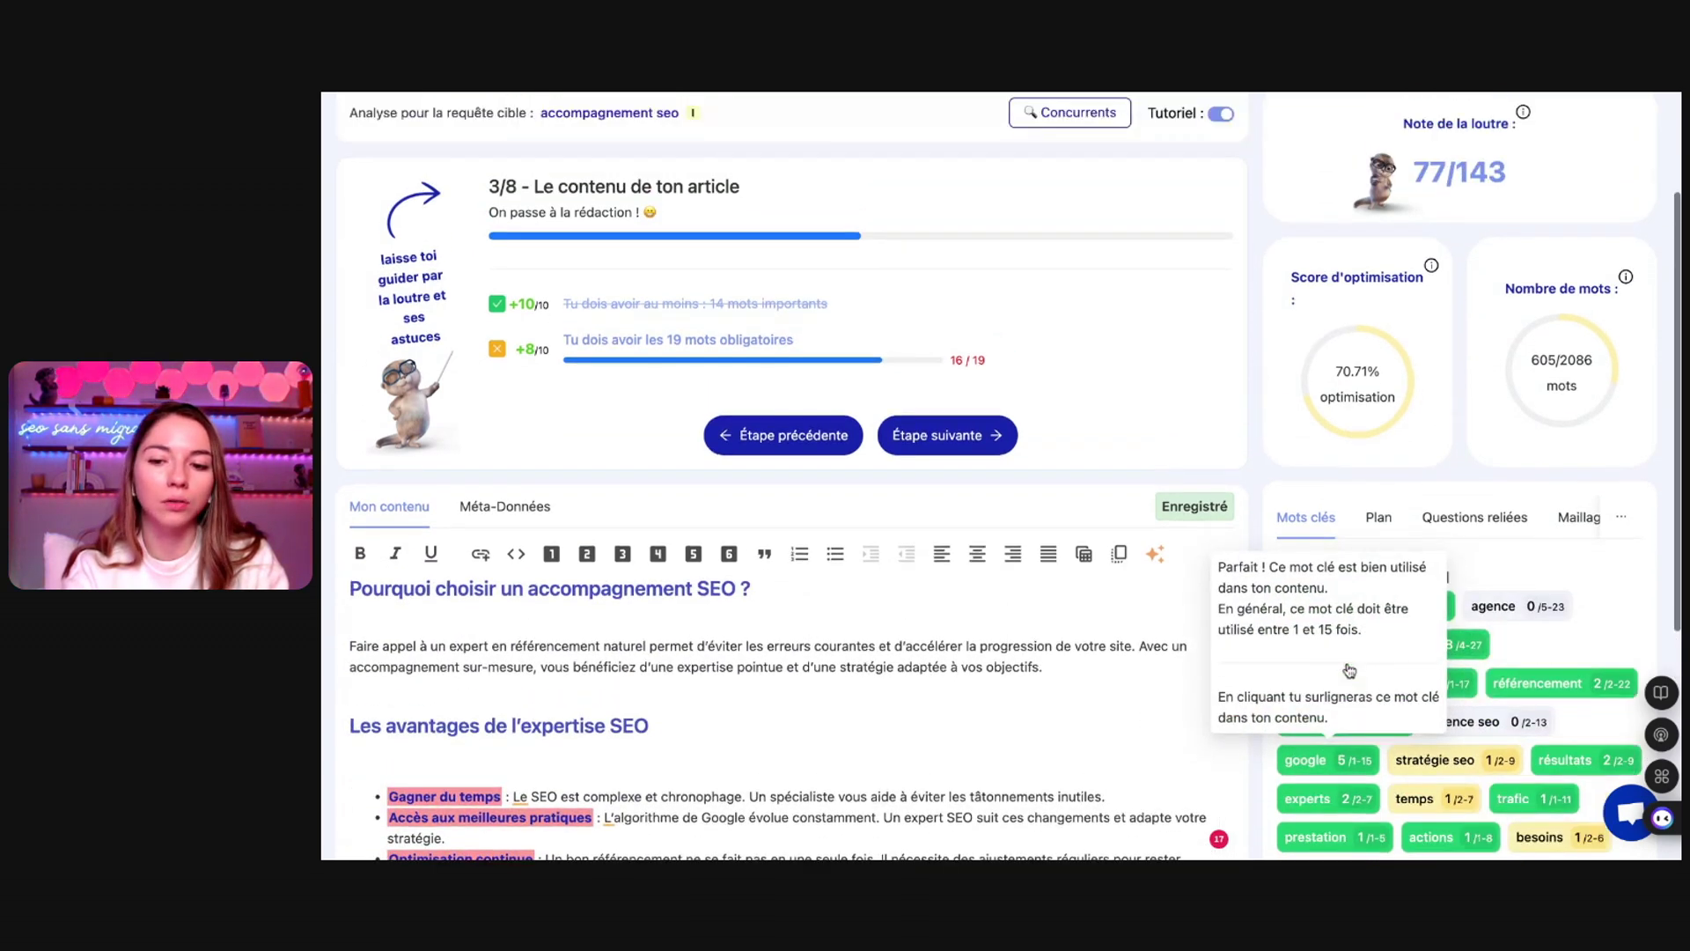
{"action": "mouse_move", "coordinate": [1295, 652]}
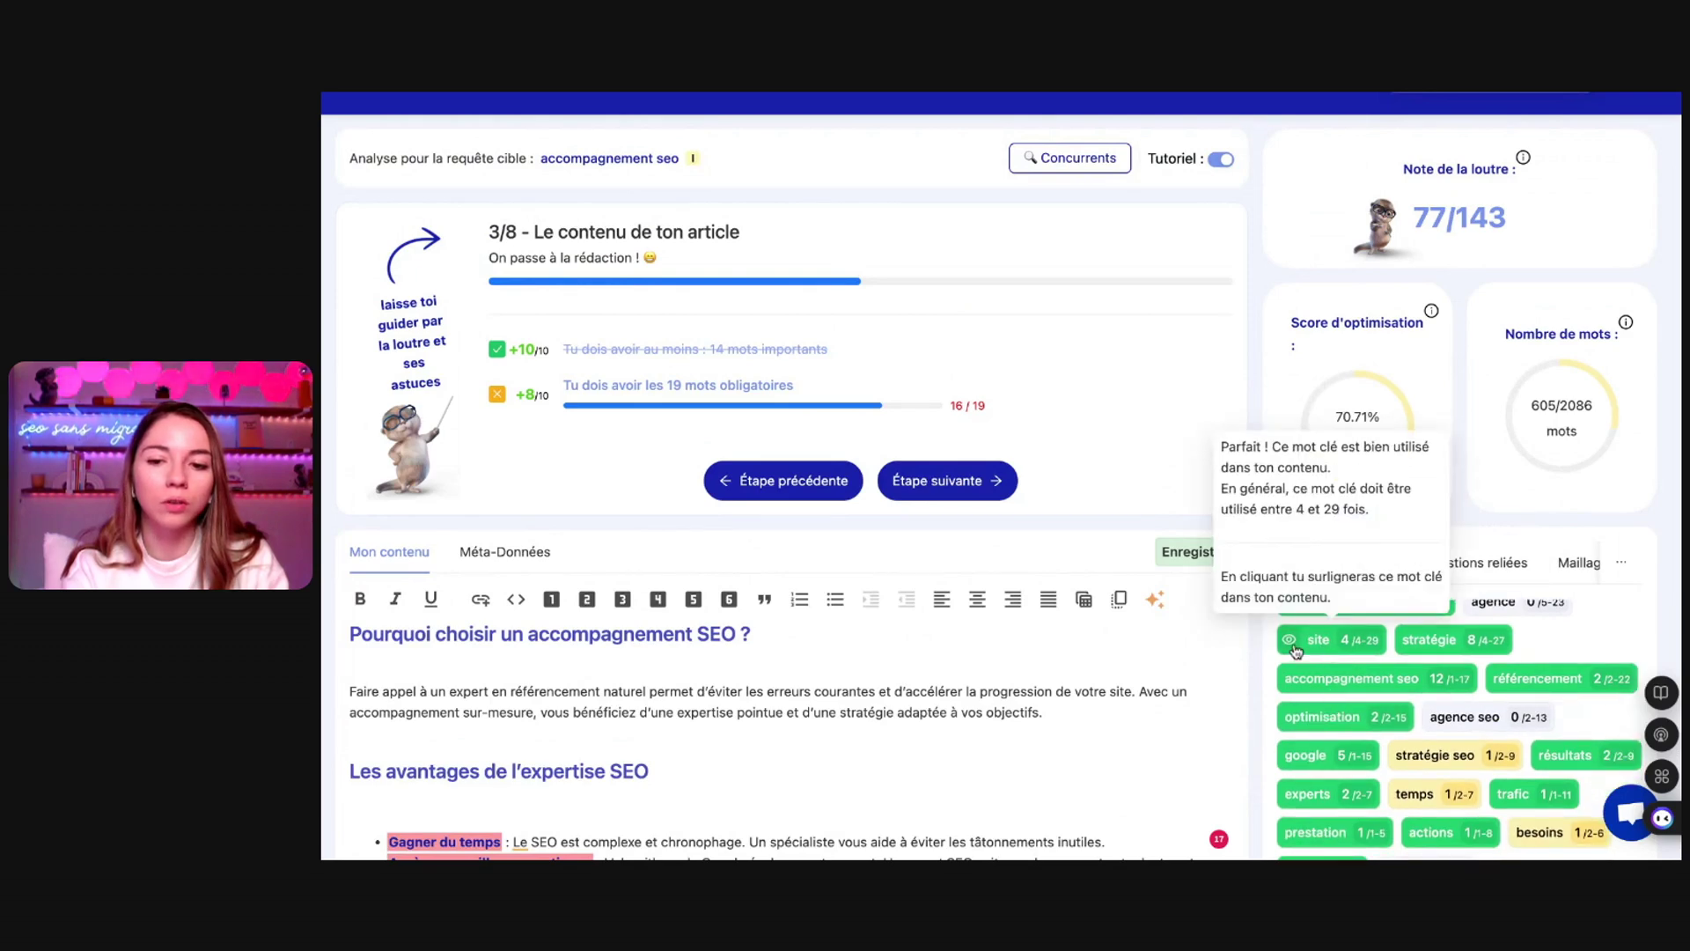
{"action": "left_click", "coordinate": [1295, 651]}
{"action": "double_click", "coordinate": [1294, 651]}
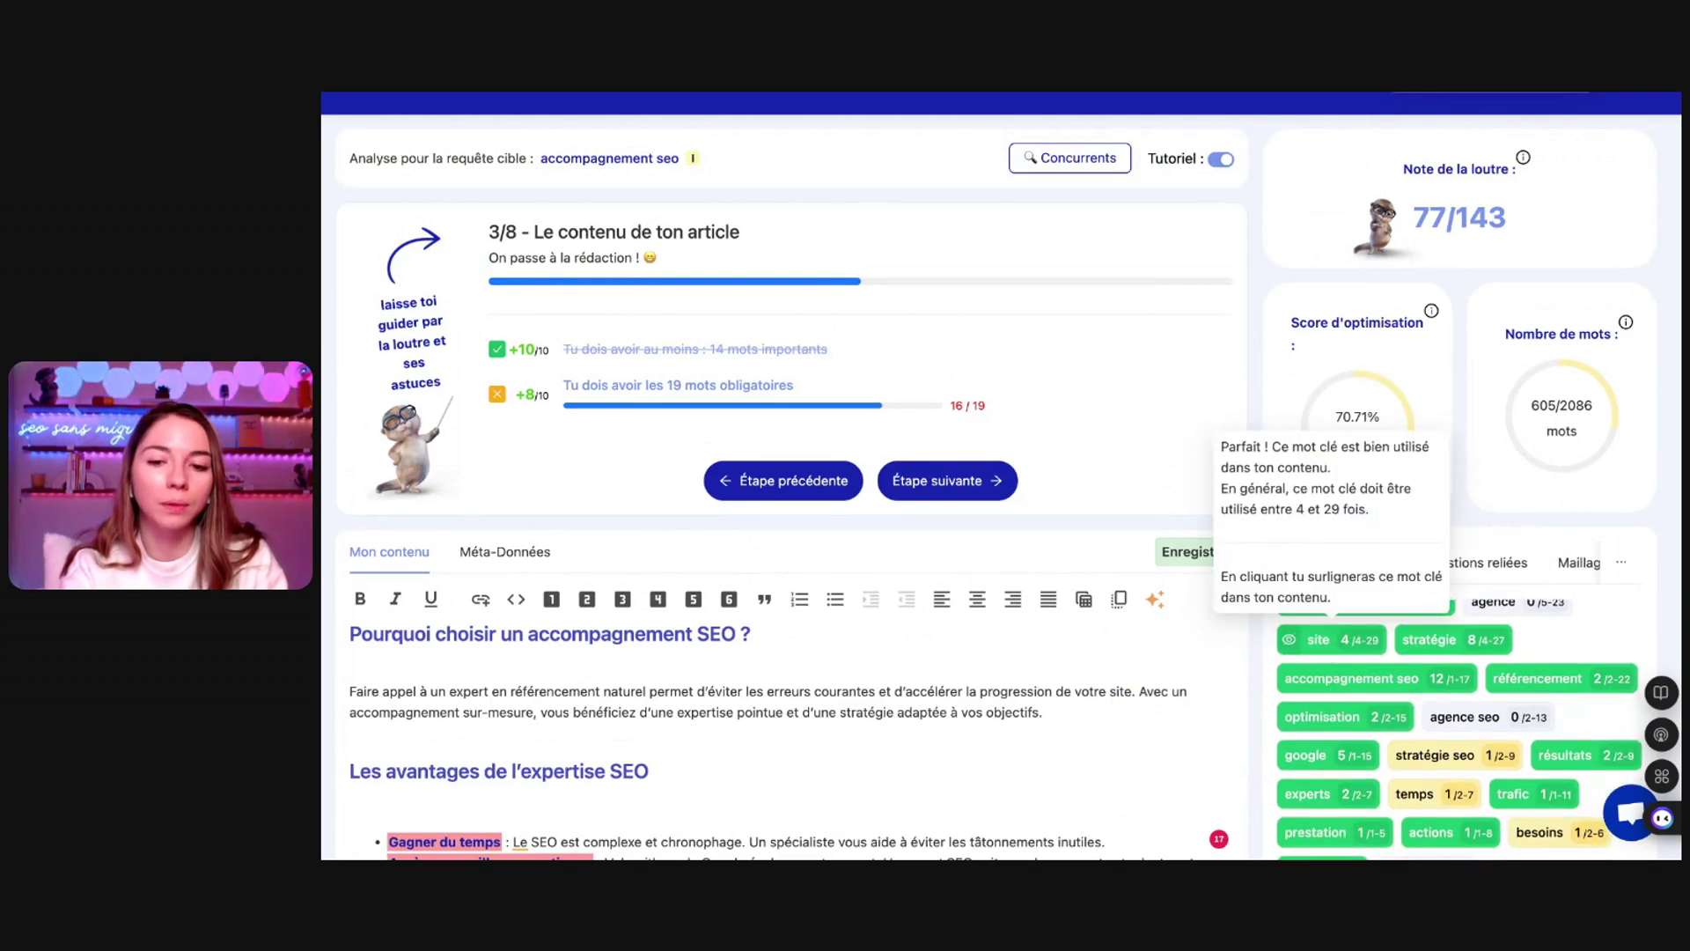
{"action": "left_click", "coordinate": [1292, 645]}
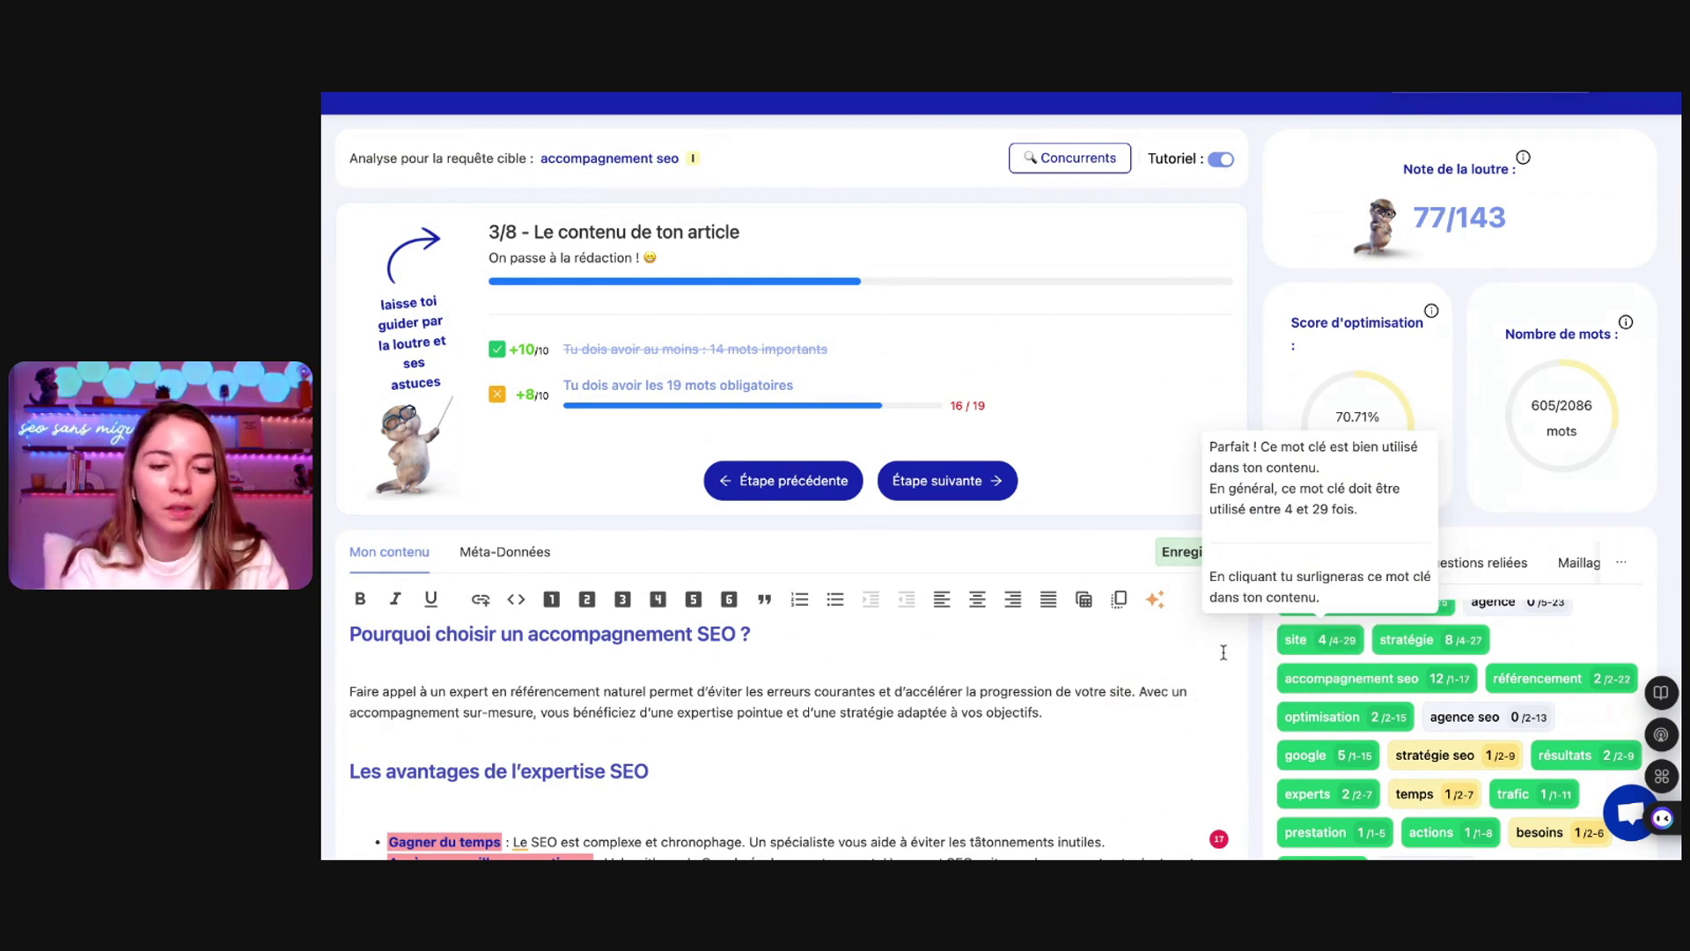
{"action": "scroll", "coordinate": [1461, 642], "scroll_direction": "down", "scroll_amount": 10}
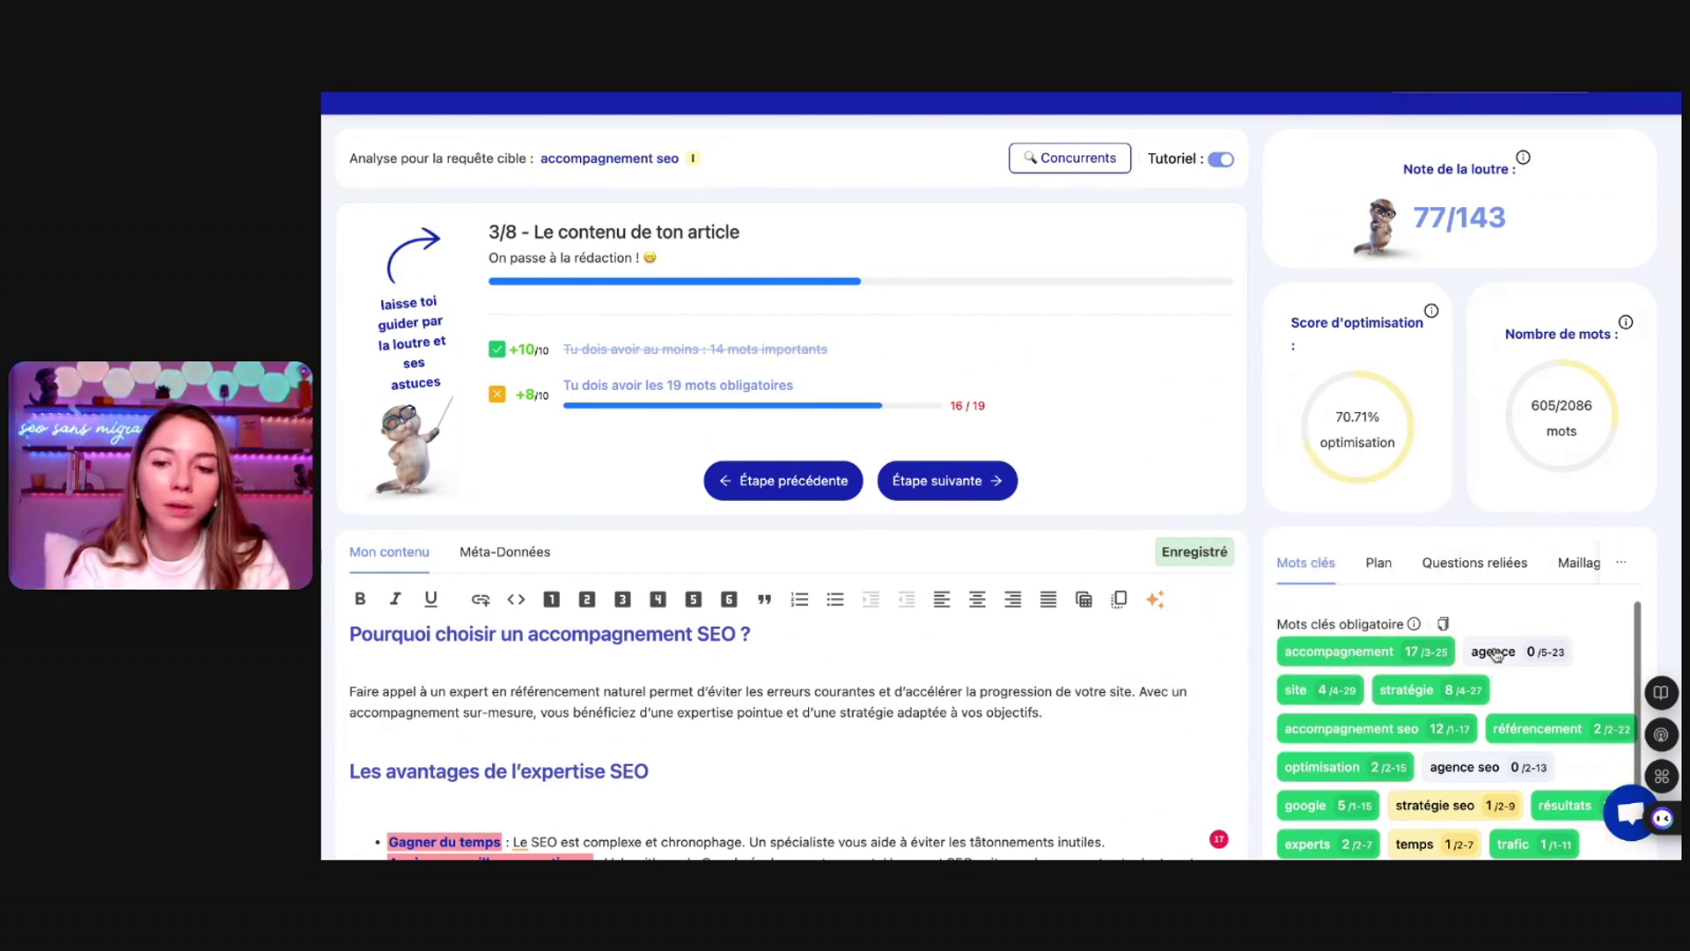
{"action": "scroll", "coordinate": [1497, 653], "scroll_direction": "down", "scroll_amount": 3}
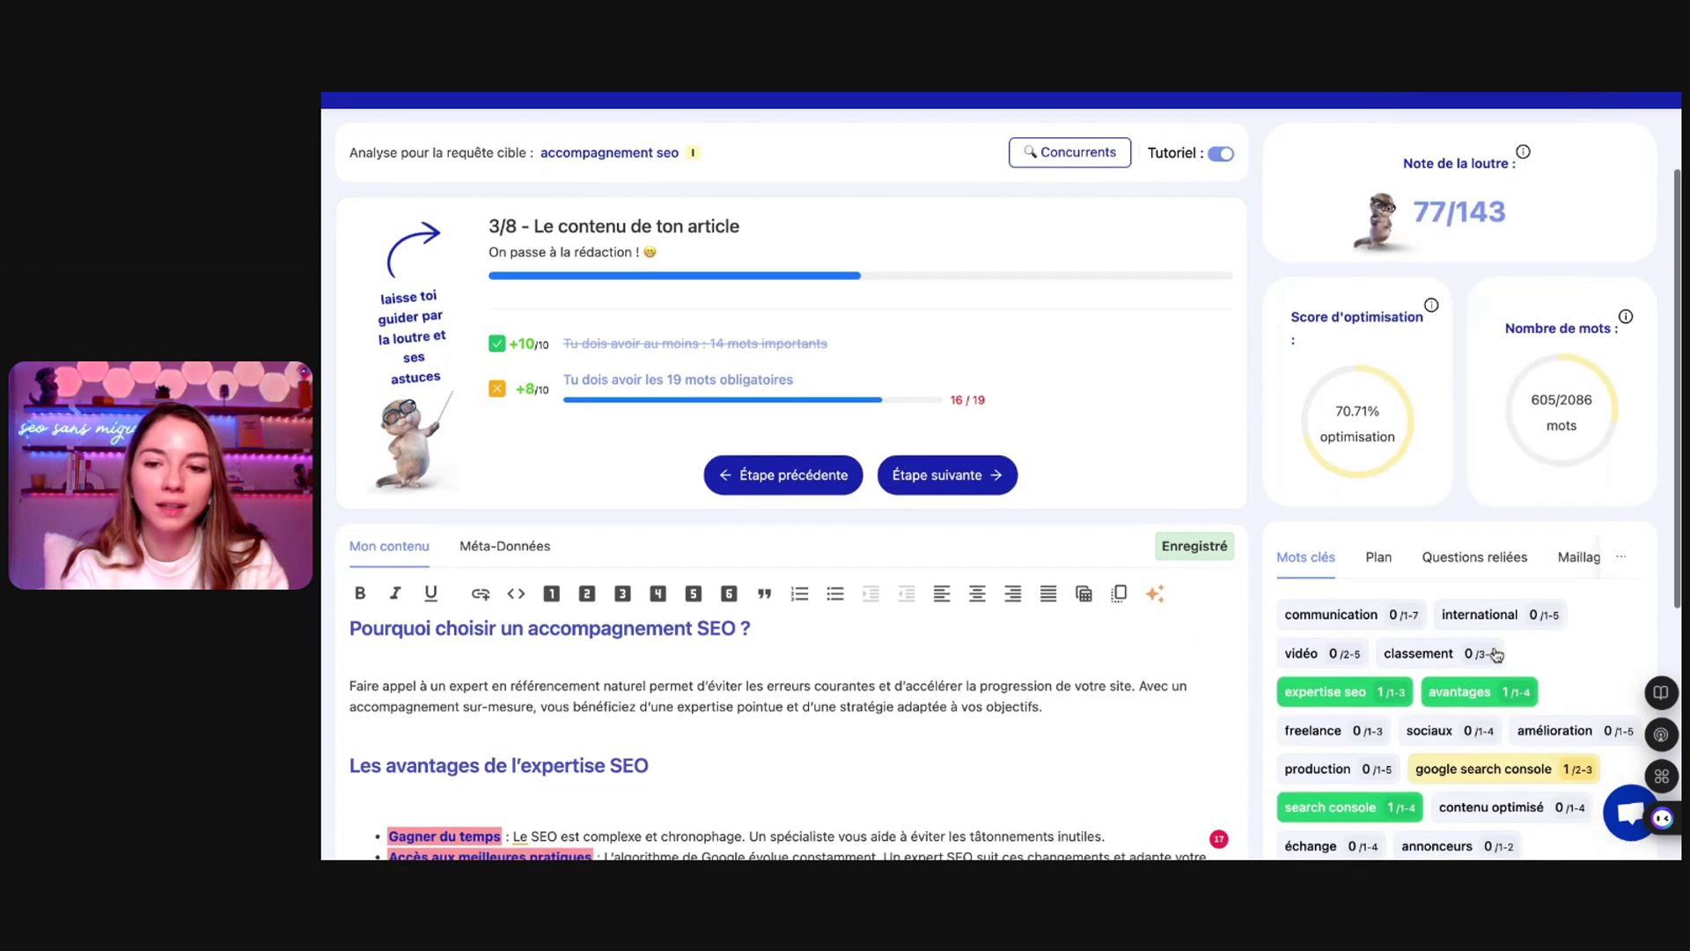
Add the word "accompagnement" on a new line below the paragraph under "Pourquoi choisir un accompagnement SEO ?"
{"action": "scroll", "coordinate": [1073, 680], "scroll_direction": "up", "scroll_amount": 3}
{"action": "left_click", "coordinate": [1105, 696]}
{"action": "key", "text": "Return"}
{"action": "type", "text": "ac"}
{"action": "type", "text": "agnement"}
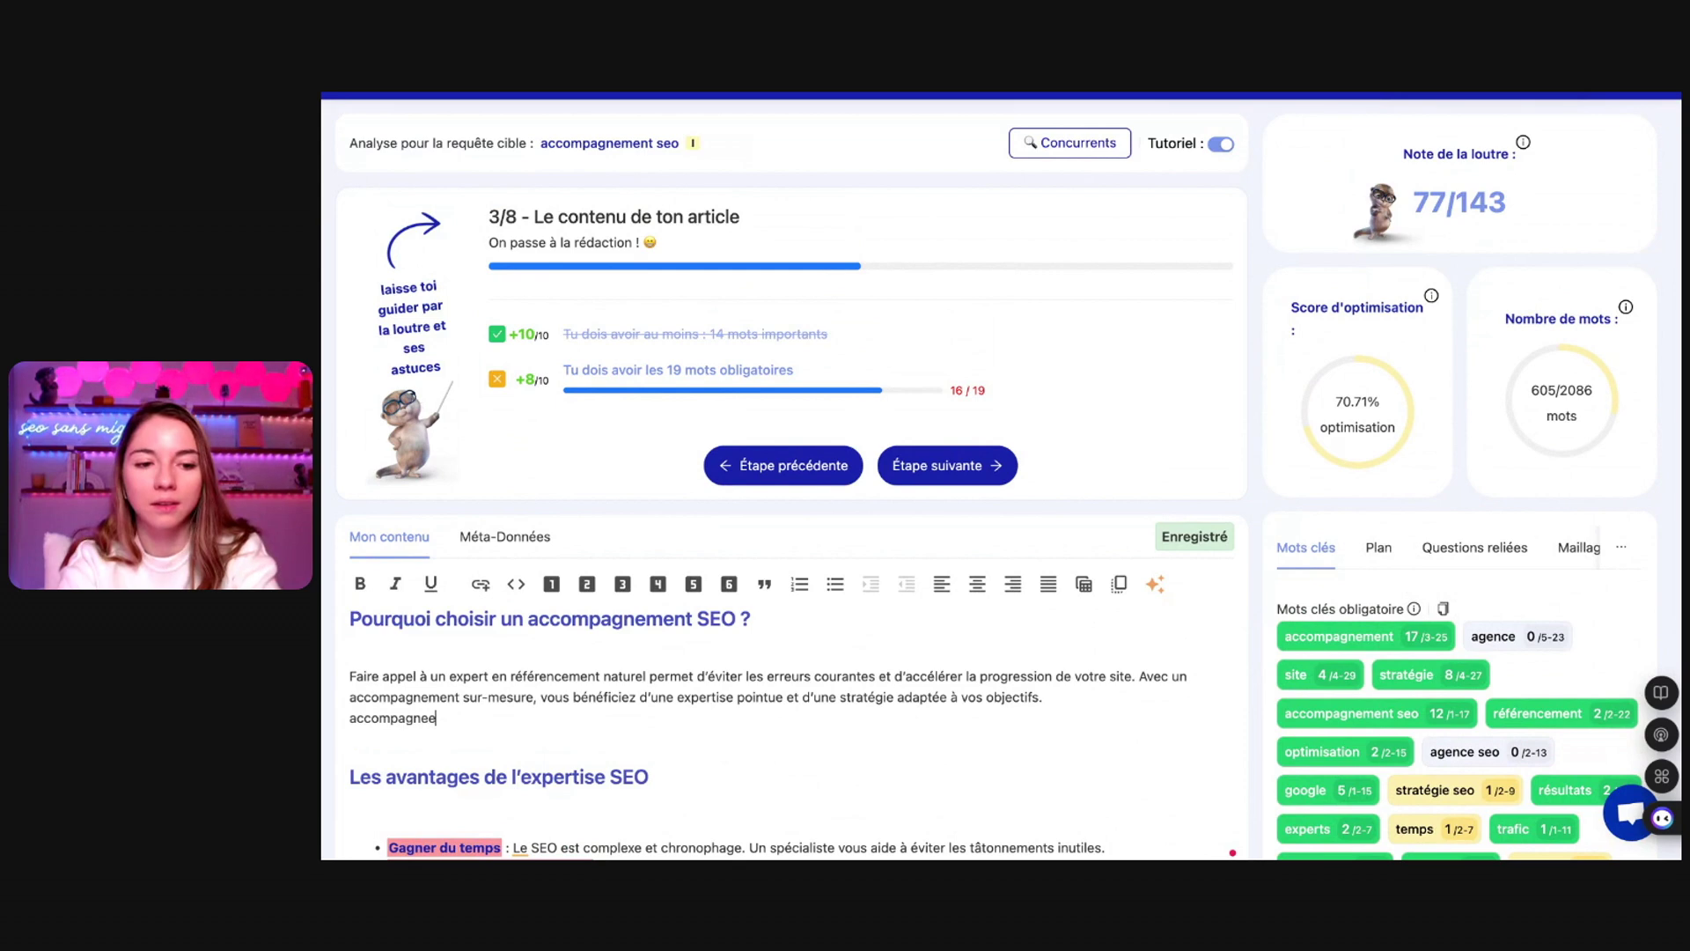
Paste eight more copies of "accompagnement" below the added word to overuse the keyword
{"action": "left_click_drag", "start_coordinate": [483, 721], "coordinate": [326, 716]}
{"action": "key", "text": "ctrl+c"}
{"action": "left_click", "coordinate": [470, 711]}
{"action": "key", "text": "Return"}
{"action": "key", "text": "ctrl+v"}
{"action": "key", "text": "Return"}
{"action": "key", "text": "ctrl+v"}
{"action": "key", "text": "Return"}
{"action": "key", "text": "ctrl+v"}
{"action": "key", "text": "space"}
{"action": "key", "text": "ctrl+v"}
{"action": "key", "text": "space"}
{"action": "key", "text": "ctrl+v"}
{"action": "key", "text": "Return"}
{"action": "key", "text": "ctrl+v"}
{"action": "key", "text": "Return"}
{"action": "key", "text": "ctrl+v"}
{"action": "key", "text": "Return"}
{"action": "key", "text": "ctrl+v"}
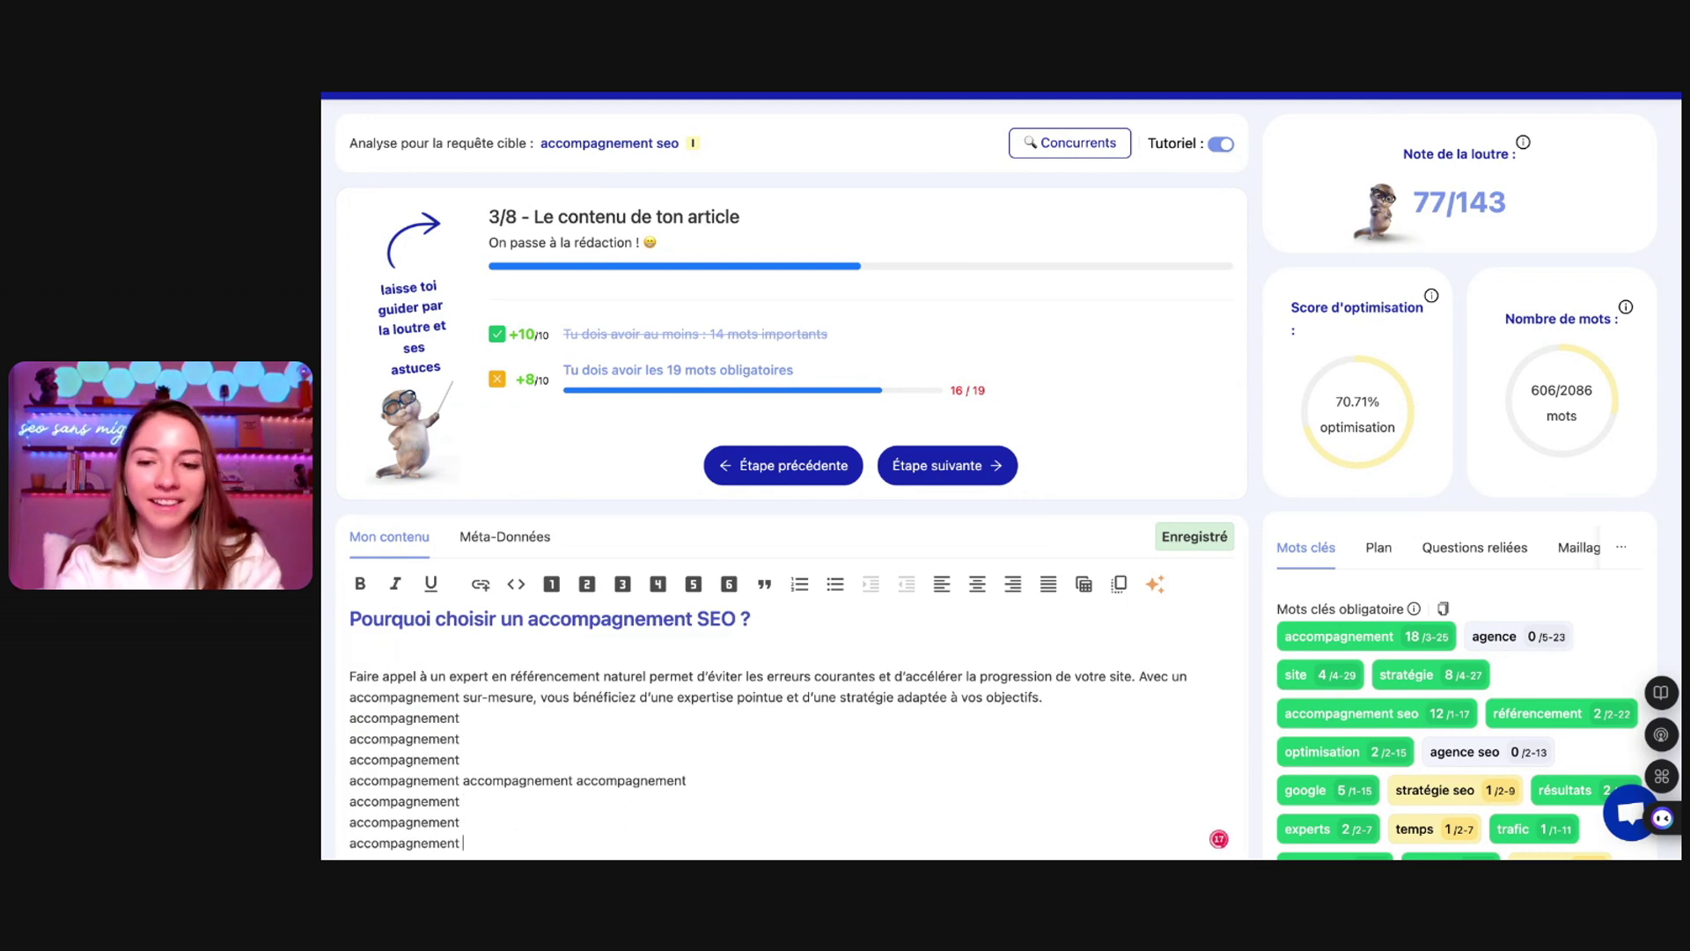
Highlight every occurrence of the keyword "accompagnement" in the article and undo the pasted repetitions
{"action": "scroll", "coordinate": [703, 729], "scroll_direction": "down", "scroll_amount": 3}
{"action": "scroll", "coordinate": [702, 728], "scroll_direction": "up", "scroll_amount": 10}
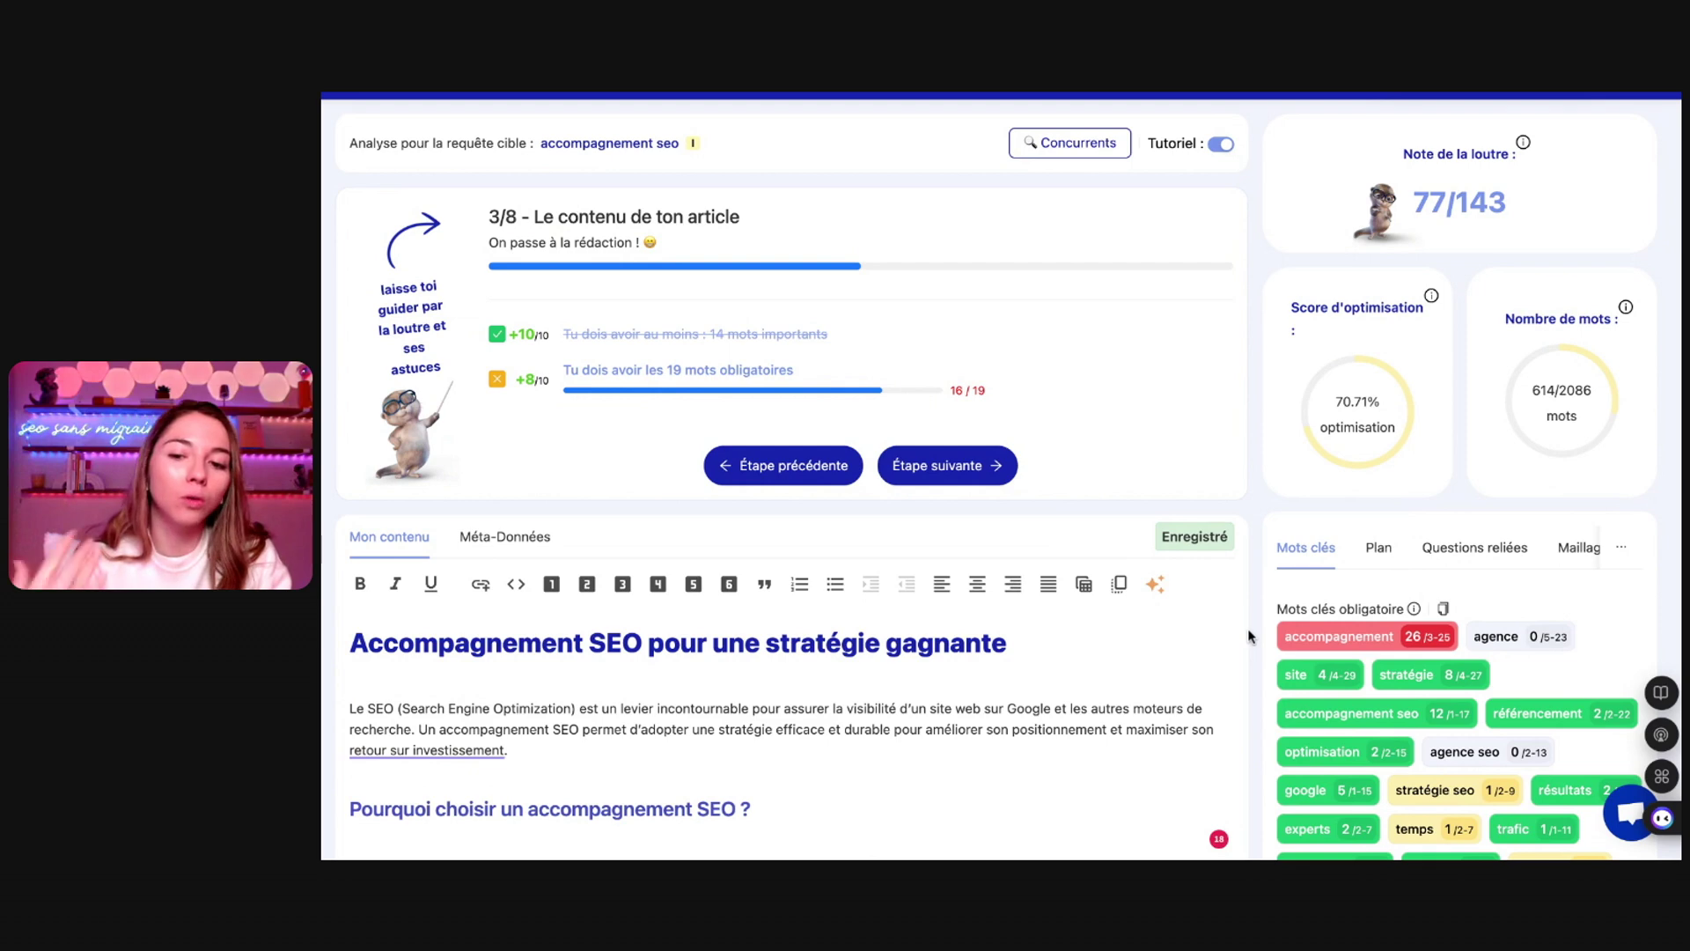
{"action": "left_click", "coordinate": [1291, 635]}
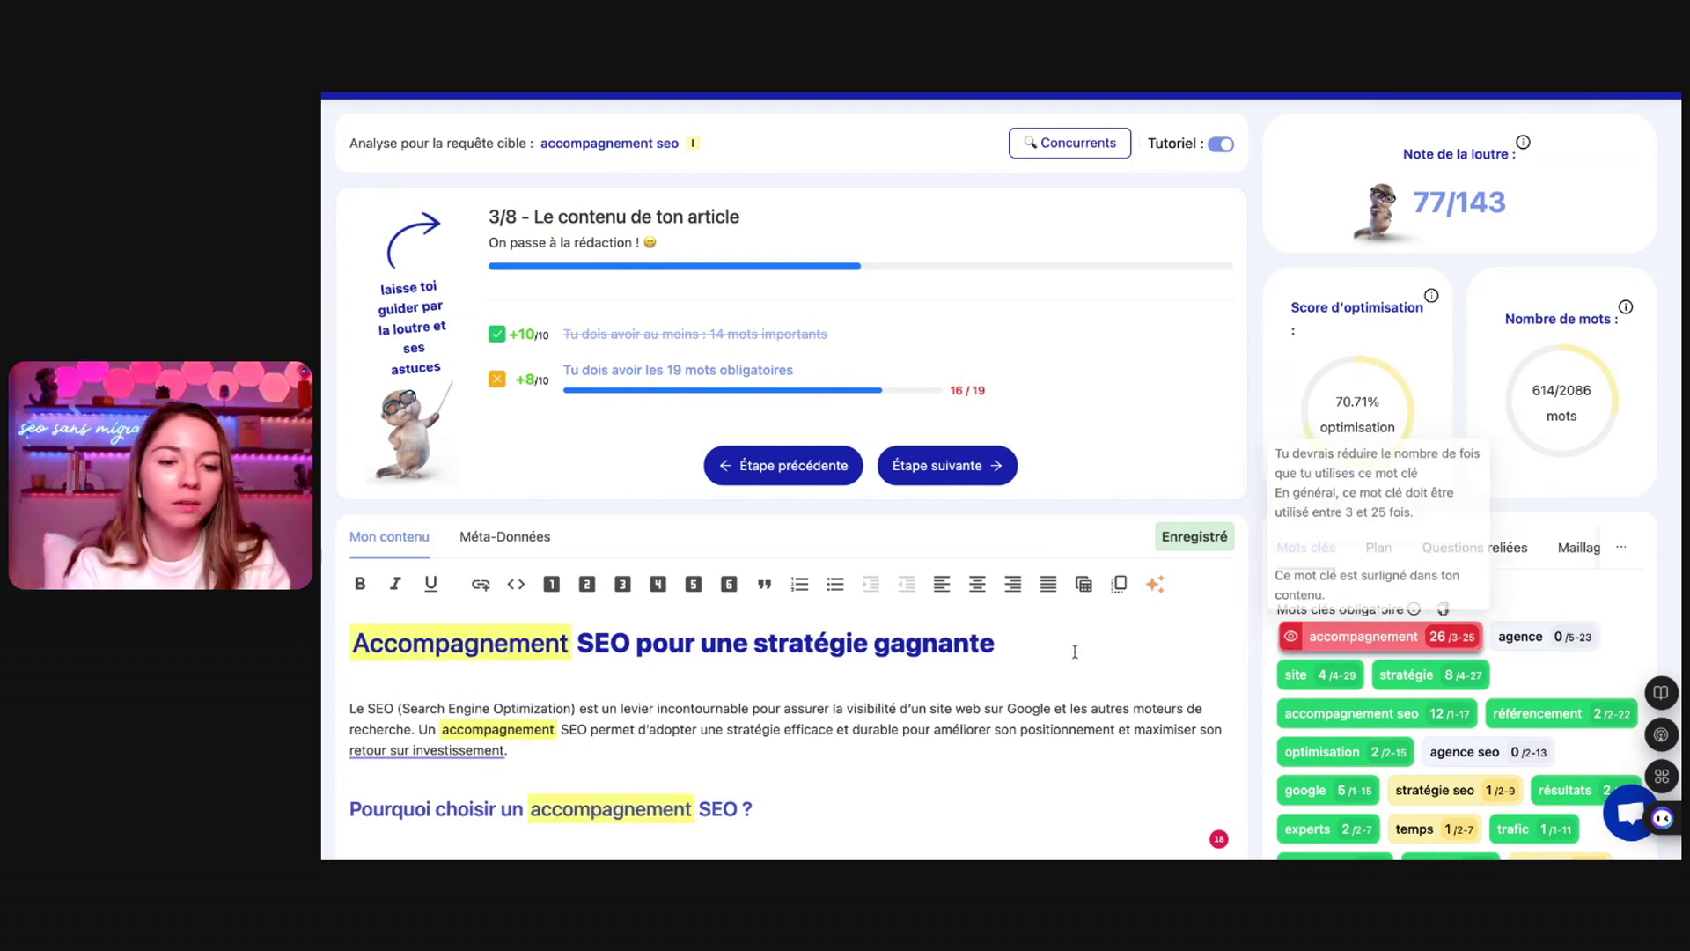
{"action": "scroll", "coordinate": [1074, 651], "scroll_direction": "down", "scroll_amount": 3}
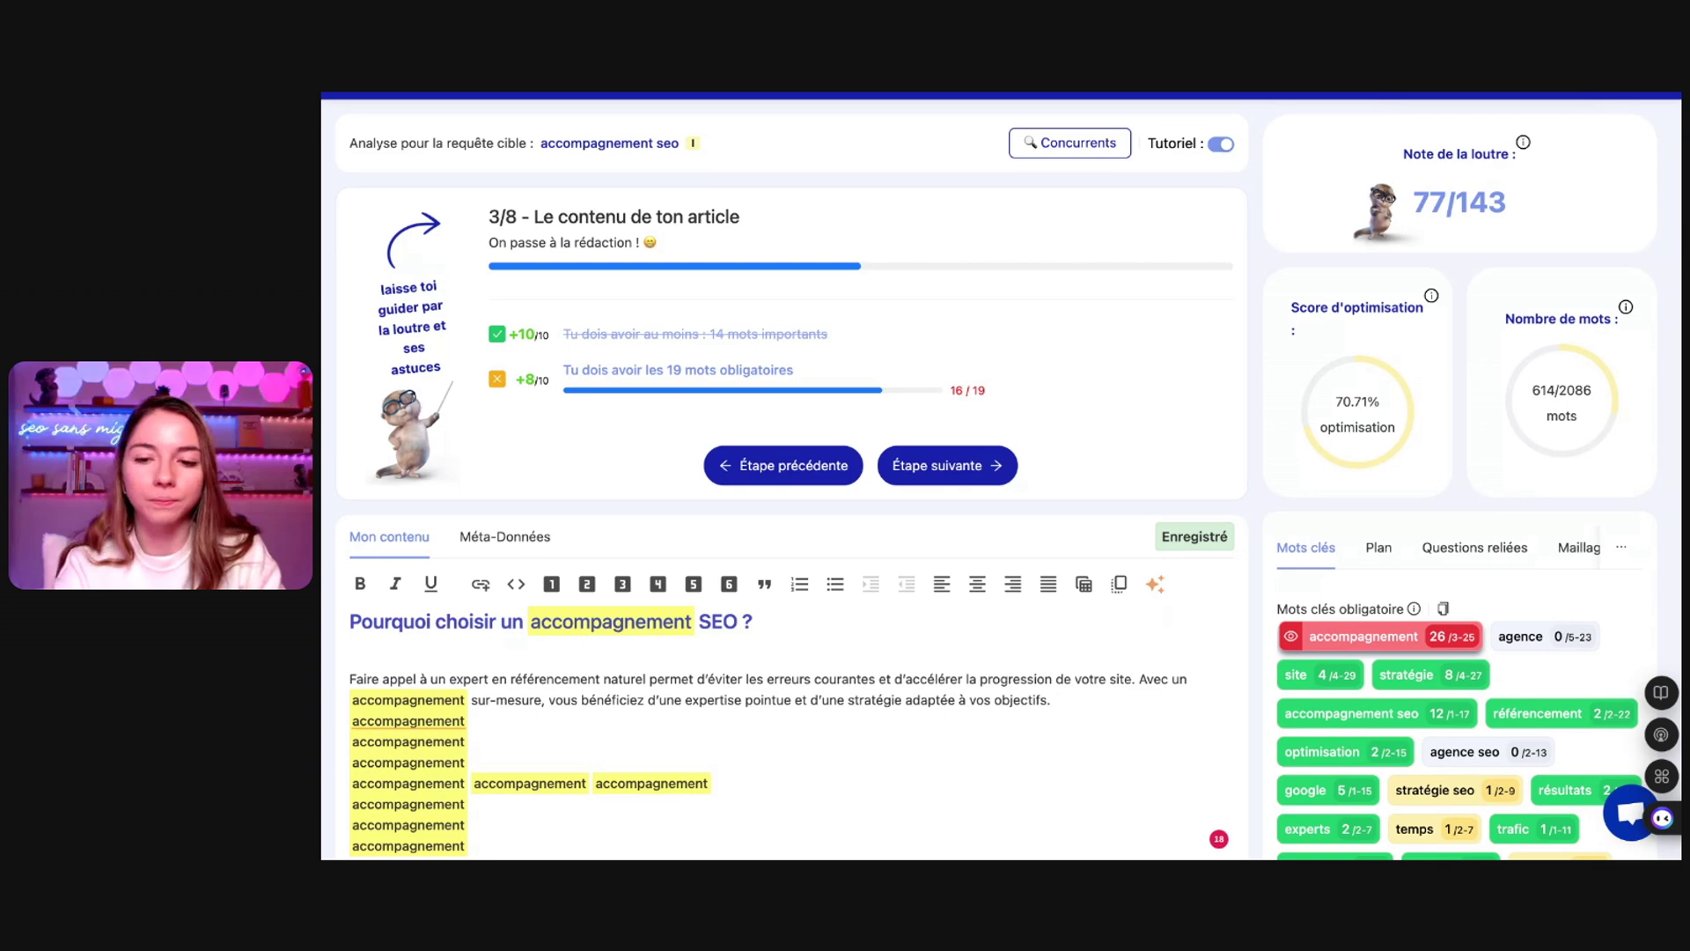
{"action": "key", "text": "ctrl+z"}
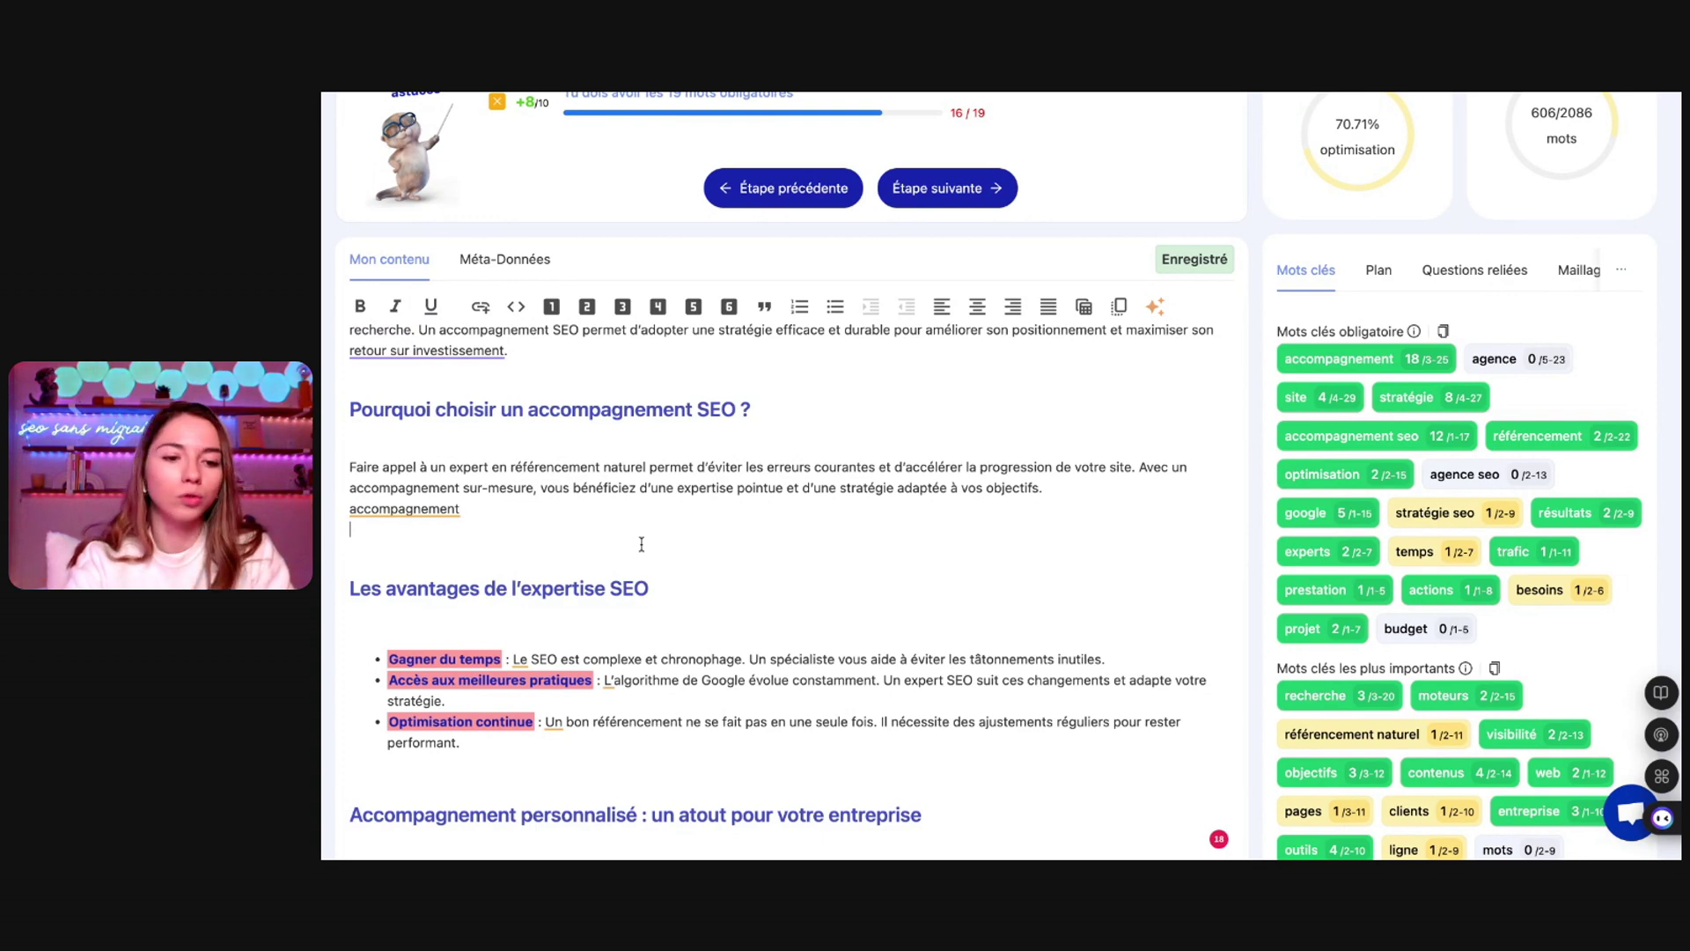
Read the advice on the bold phrase "Gagner du temps" and automatically bold the article's keywords, checking the text under "Les avantages de l'expertise SEO"
{"action": "mouse_move", "coordinate": [480, 652]}
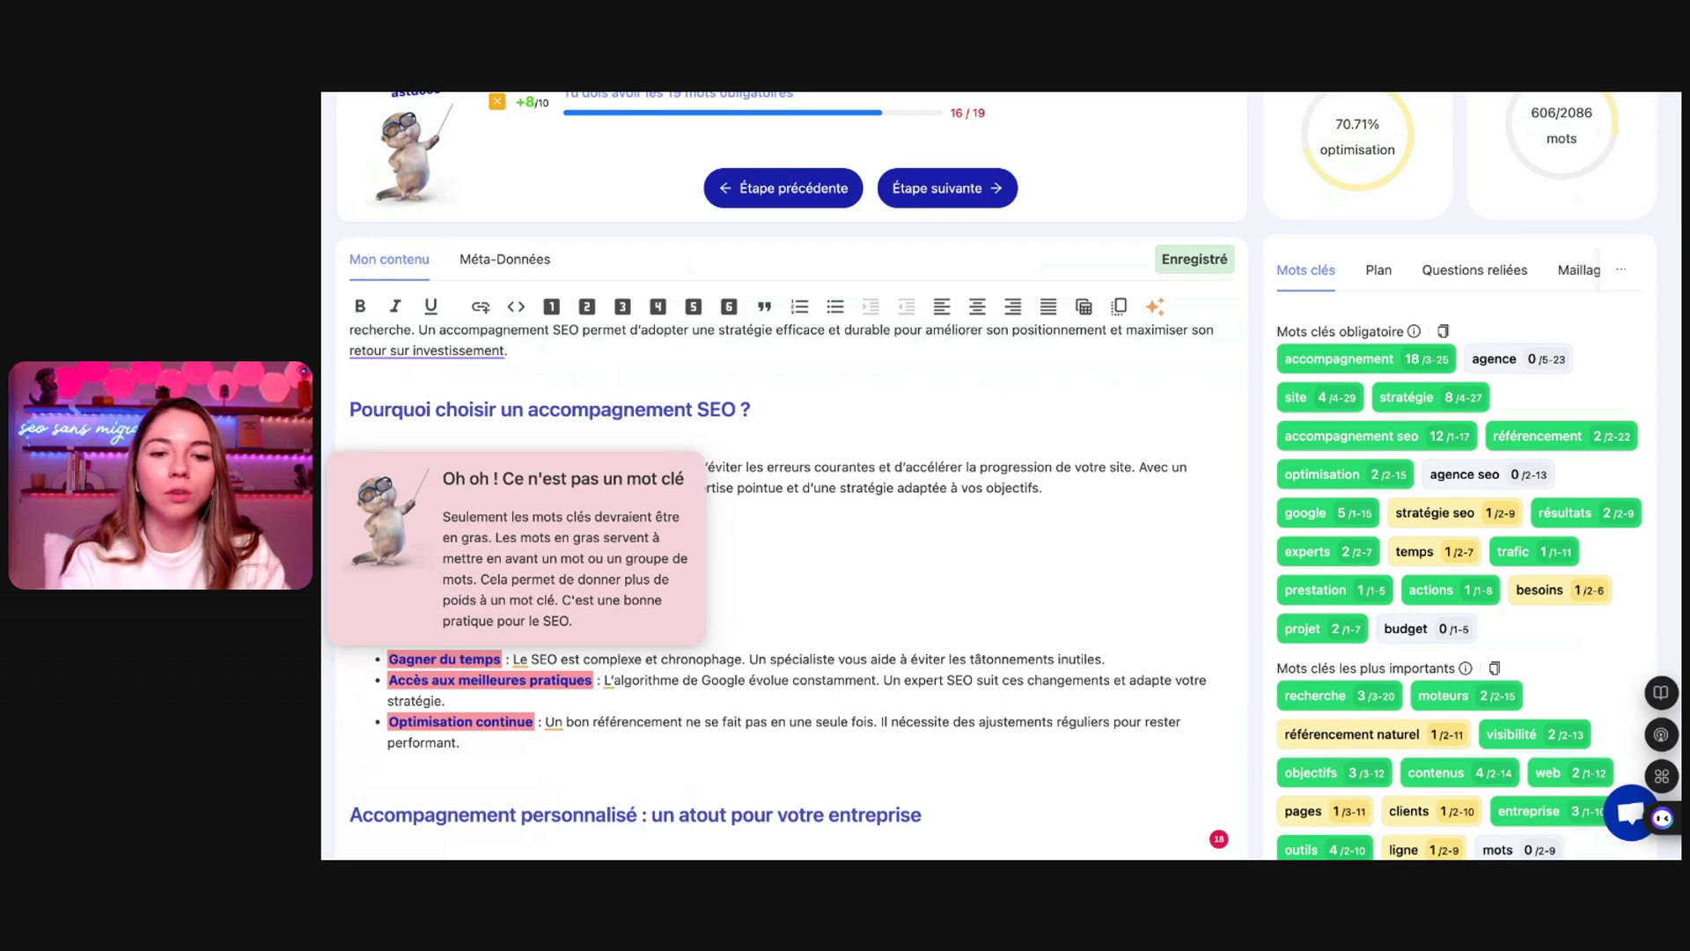
{"action": "scroll", "coordinate": [784, 572], "scroll_direction": "up", "scroll_amount": 5}
{"action": "scroll", "coordinate": [1003, 475], "scroll_direction": "up", "scroll_amount": 1}
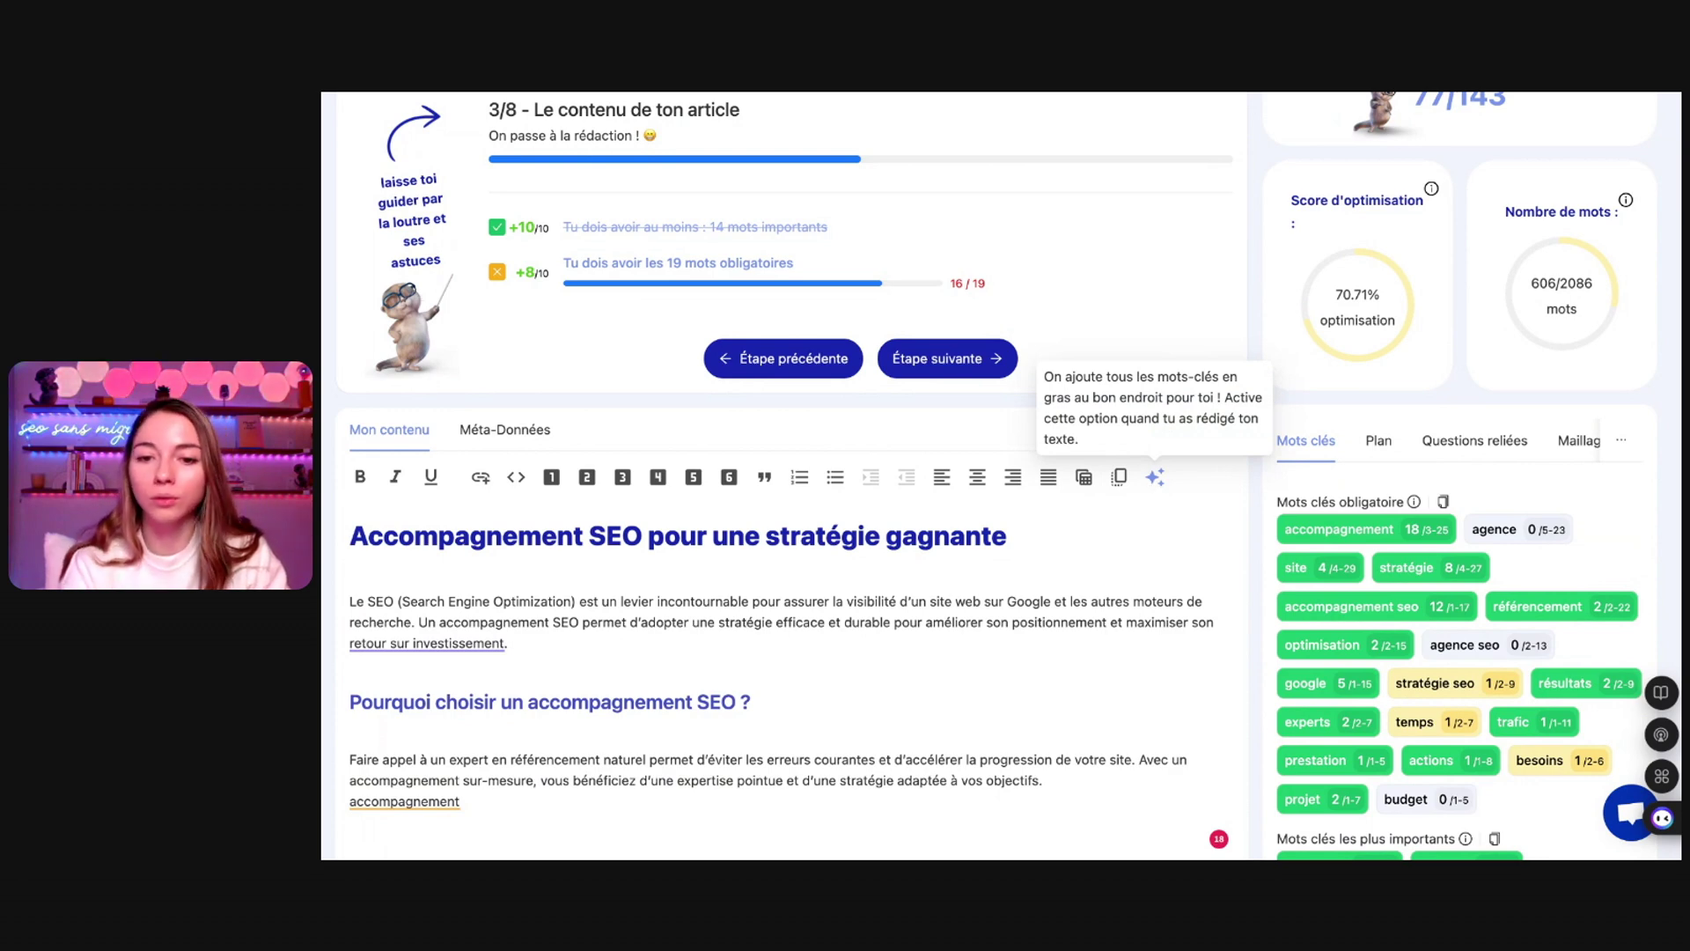
{"action": "left_click", "coordinate": [1155, 476]}
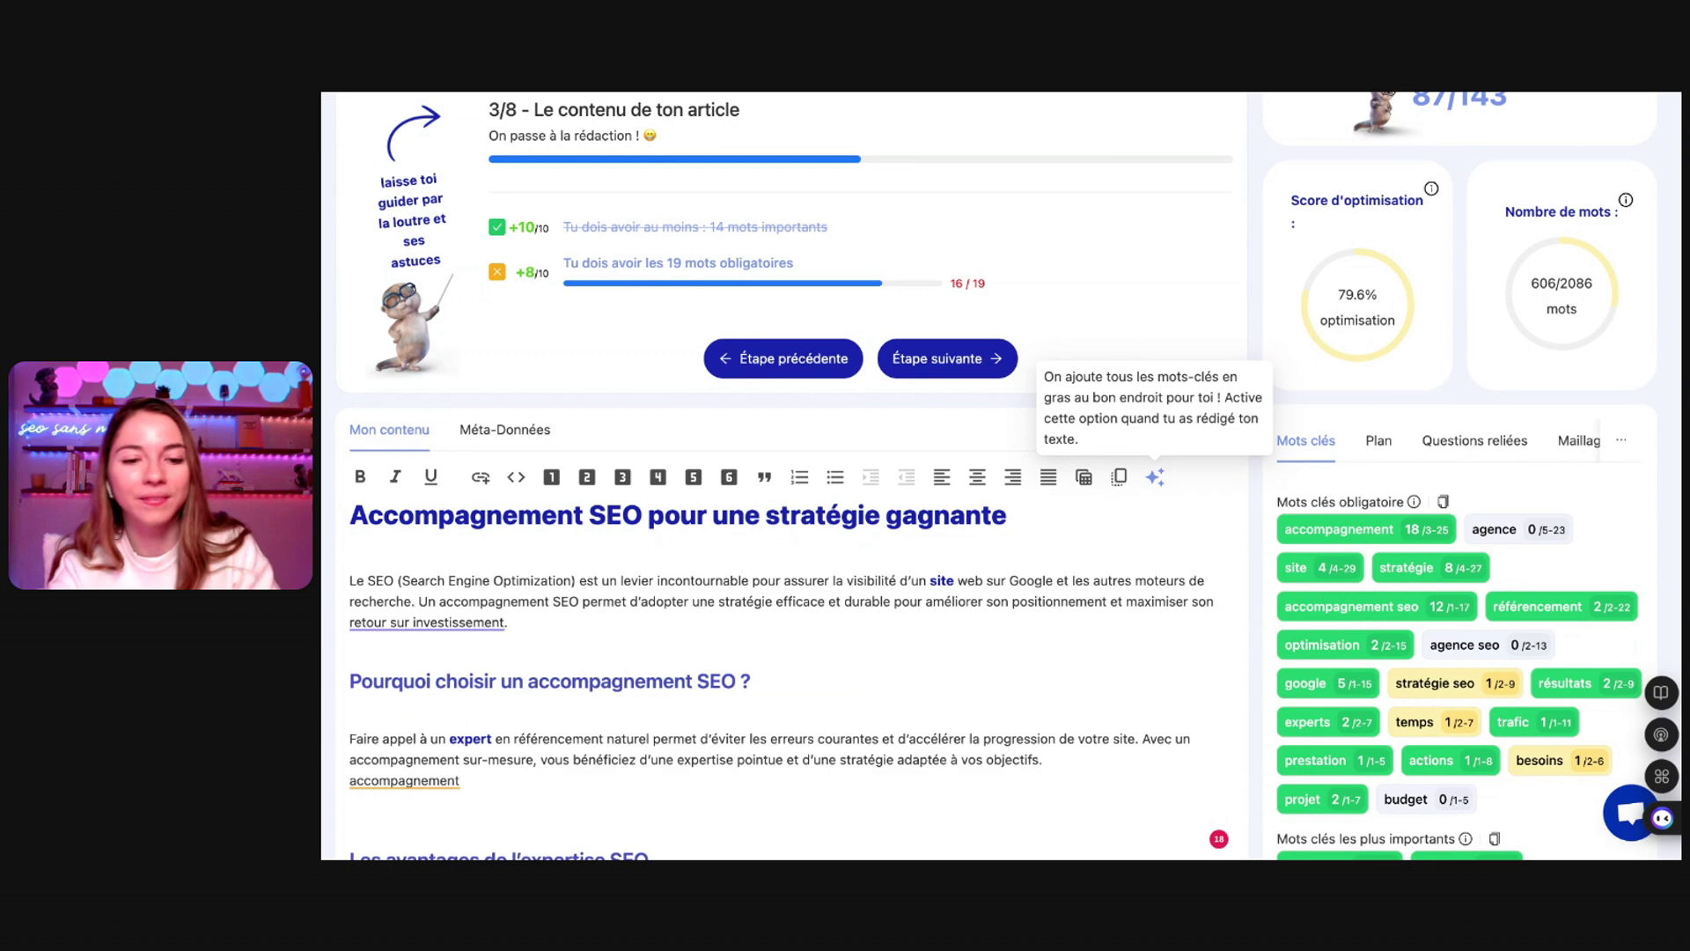
{"action": "scroll", "coordinate": [1031, 654], "scroll_direction": "down", "scroll_amount": 3}
{"action": "scroll", "coordinate": [1032, 654], "scroll_direction": "down", "scroll_amount": 3}
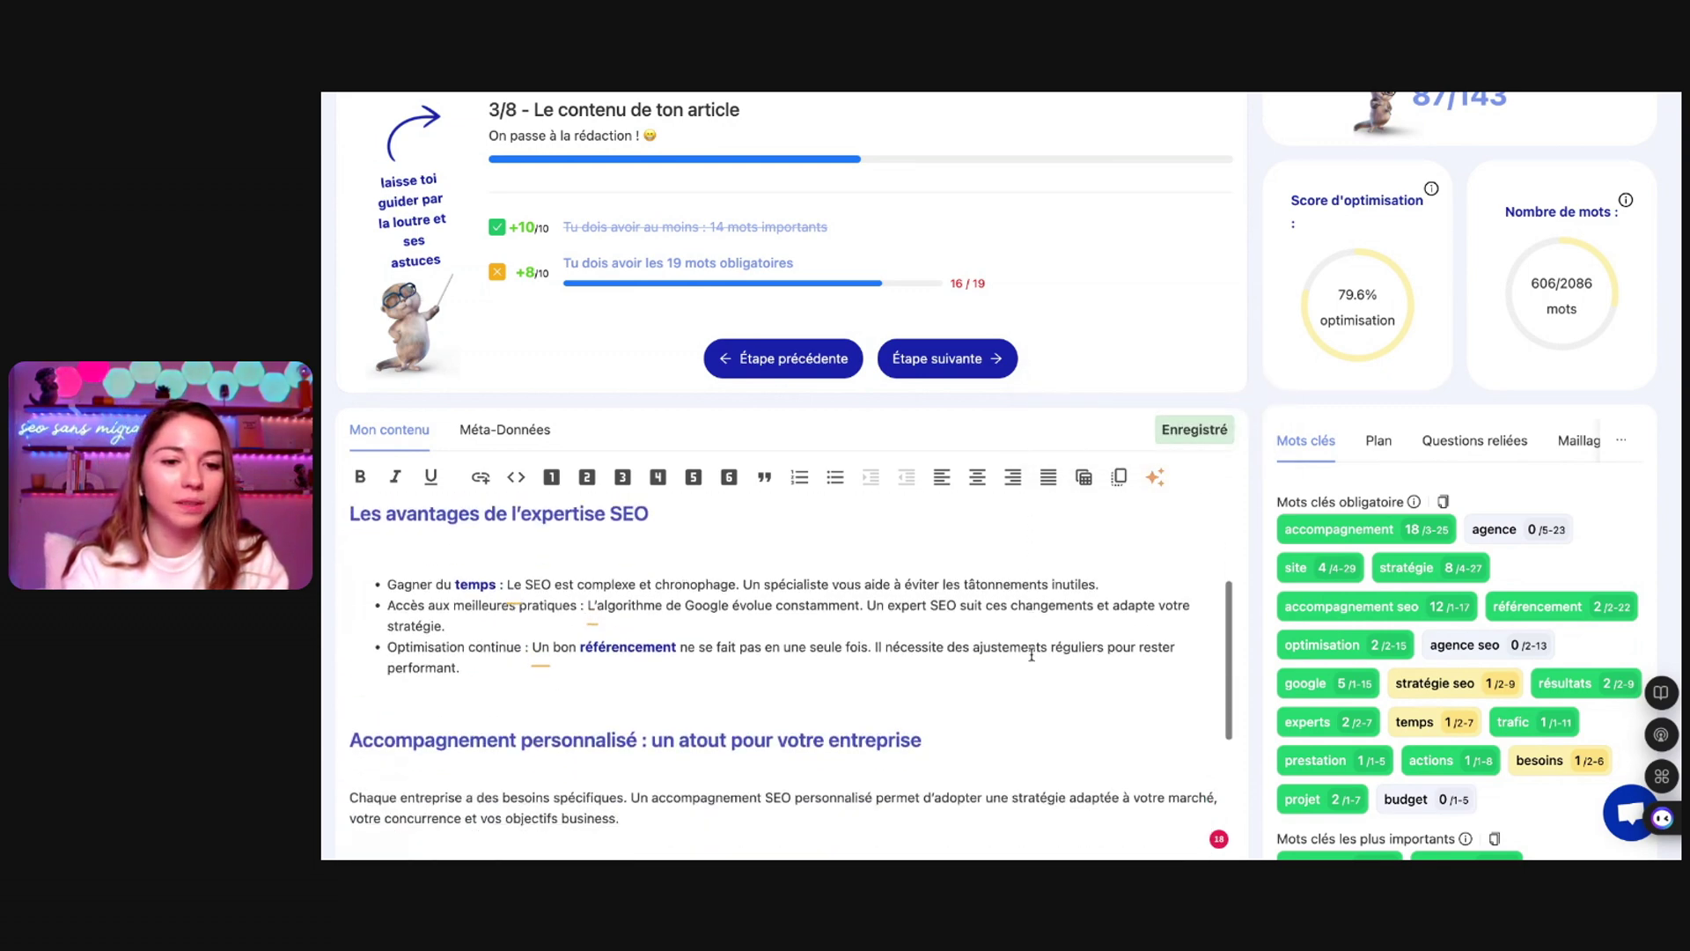
Review the article from its main title to the section on the advantages of SEO expertise, alongside the step 3/8 criteria
{"action": "scroll", "coordinate": [648, 608], "scroll_direction": "up", "scroll_amount": 6}
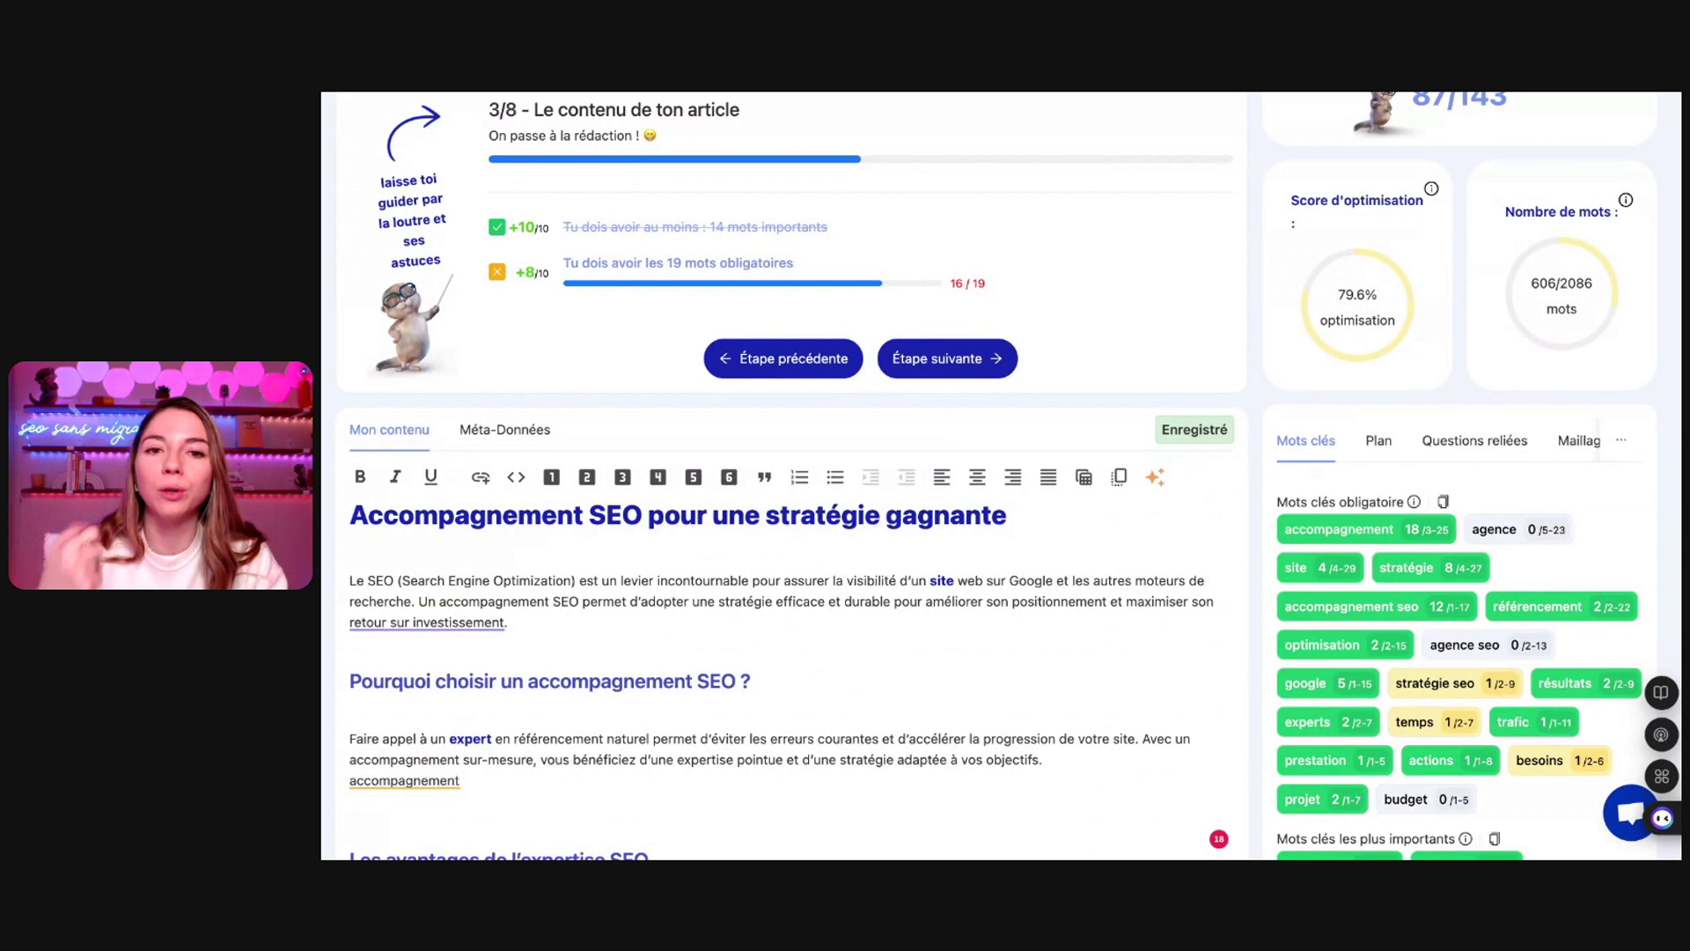
{"action": "scroll", "coordinate": [1001, 476], "scroll_direction": "up", "scroll_amount": 1}
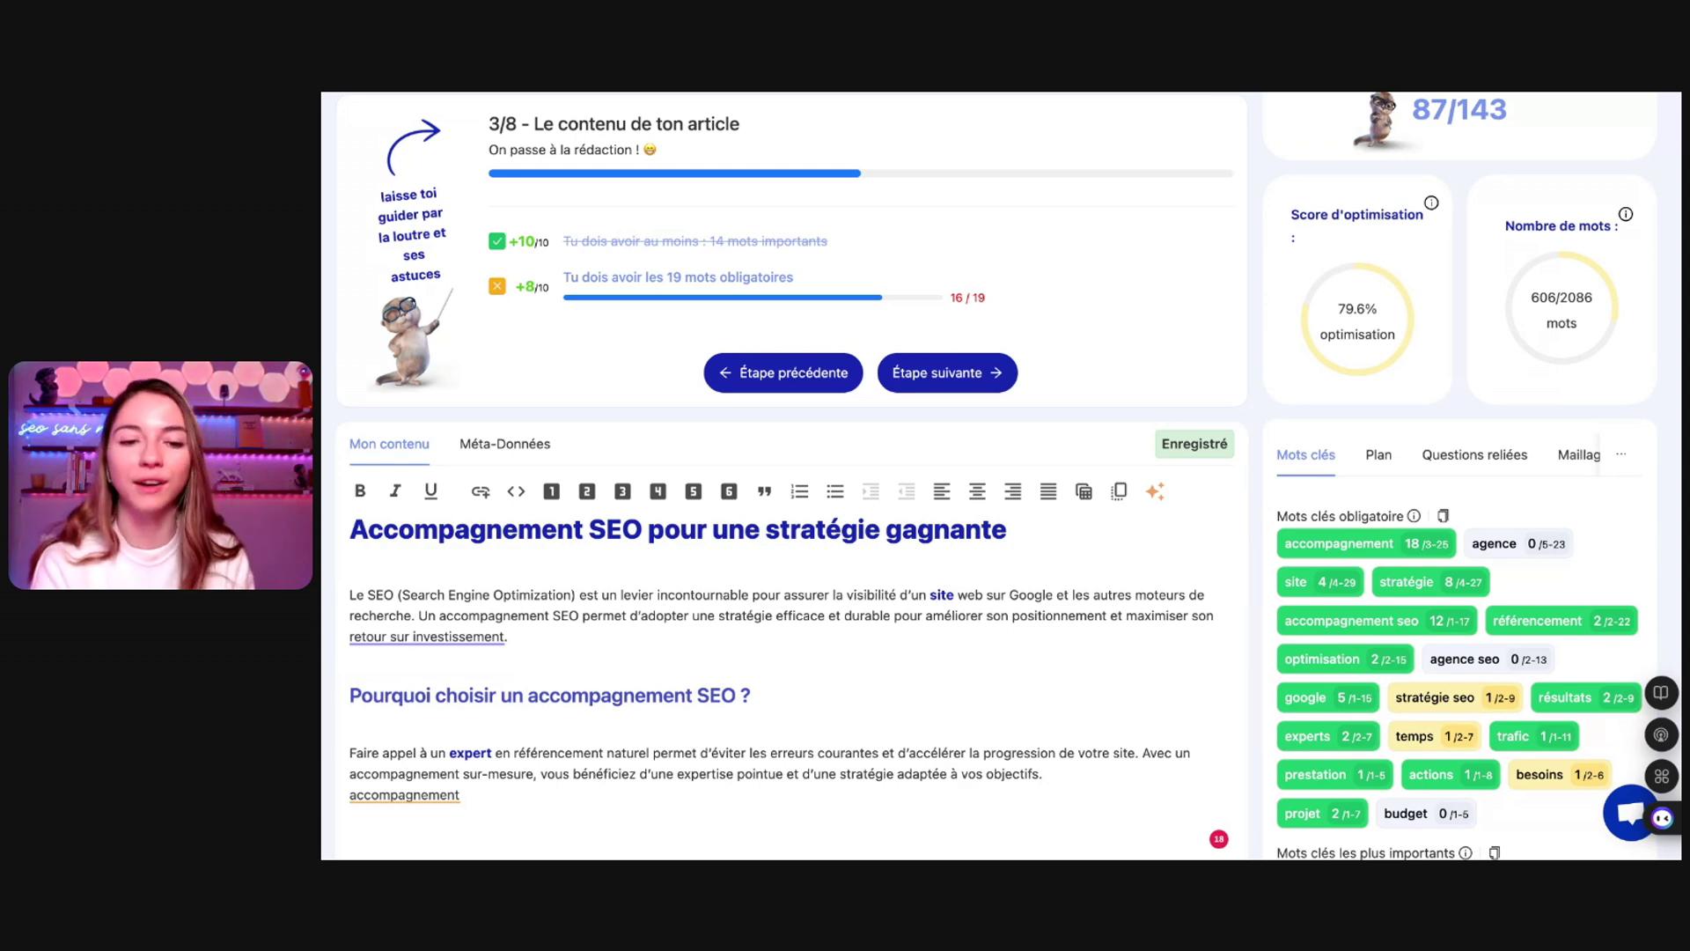
{"action": "scroll", "coordinate": [613, 617], "scroll_direction": "down", "scroll_amount": 5}
{"action": "scroll", "coordinate": [613, 616], "scroll_direction": "up", "scroll_amount": 10}
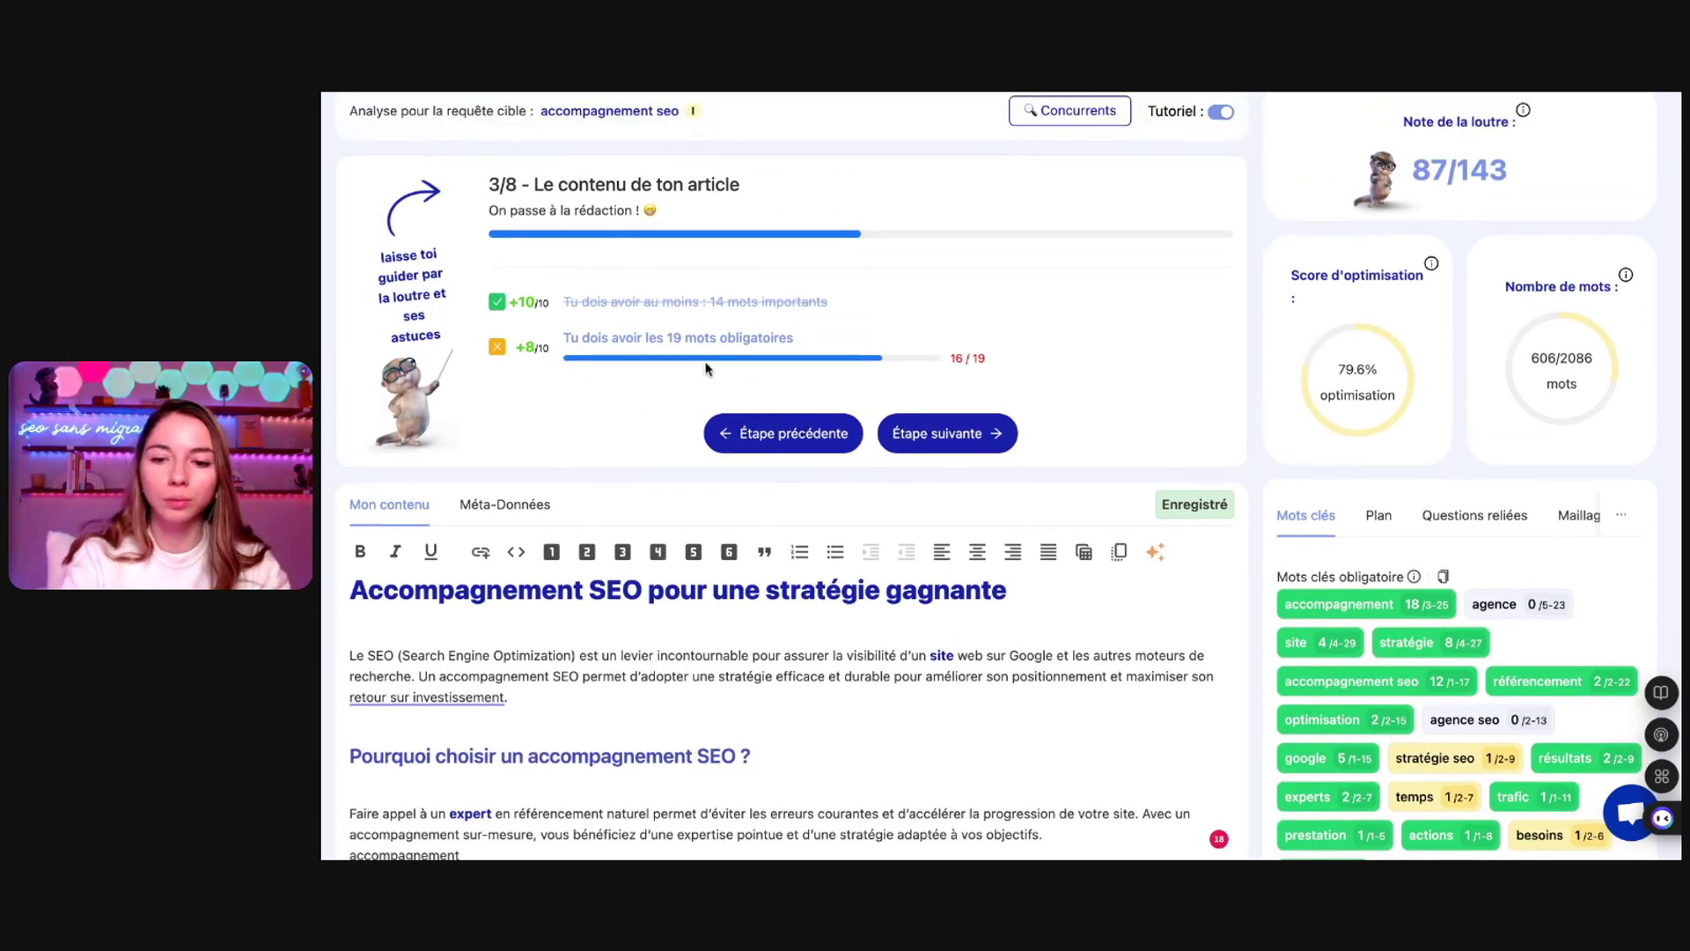
{"action": "scroll", "coordinate": [1013, 700], "scroll_direction": "down", "scroll_amount": 3}
{"action": "scroll", "coordinate": [1014, 701], "scroll_direction": "down", "scroll_amount": 1}
{"action": "scroll", "coordinate": [1011, 697], "scroll_direction": "up", "scroll_amount": 1}
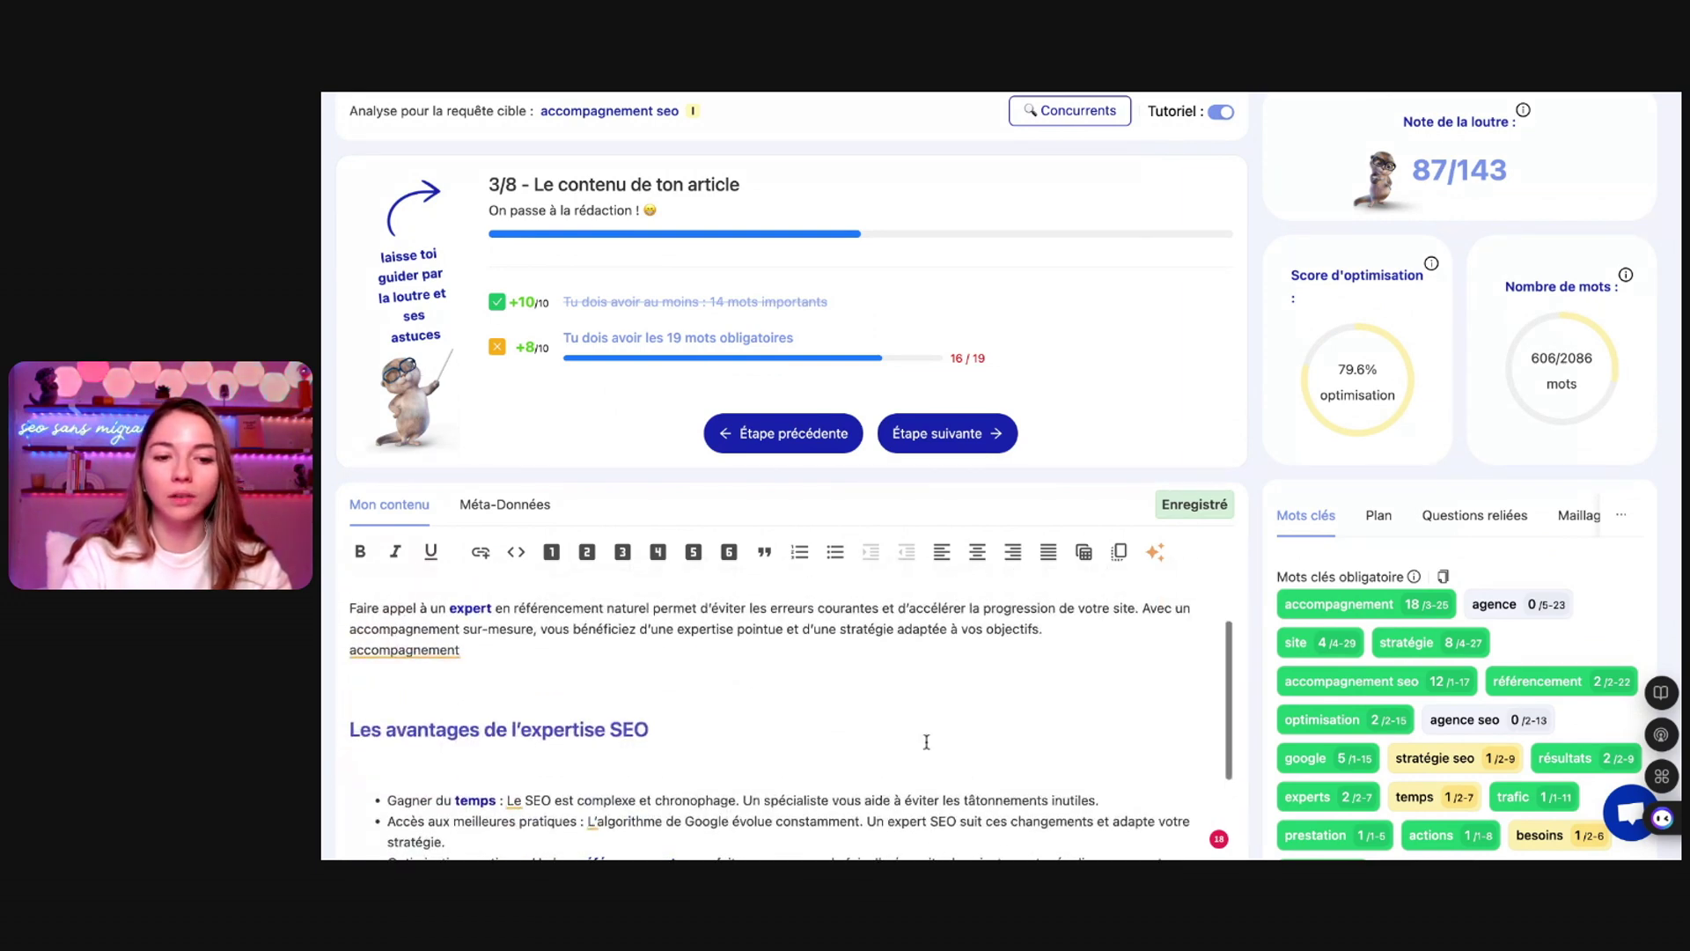
{"action": "scroll", "coordinate": [590, 609], "scroll_direction": "down", "scroll_amount": 3}
{"action": "scroll", "coordinate": [590, 609], "scroll_direction": "up", "scroll_amount": 1}
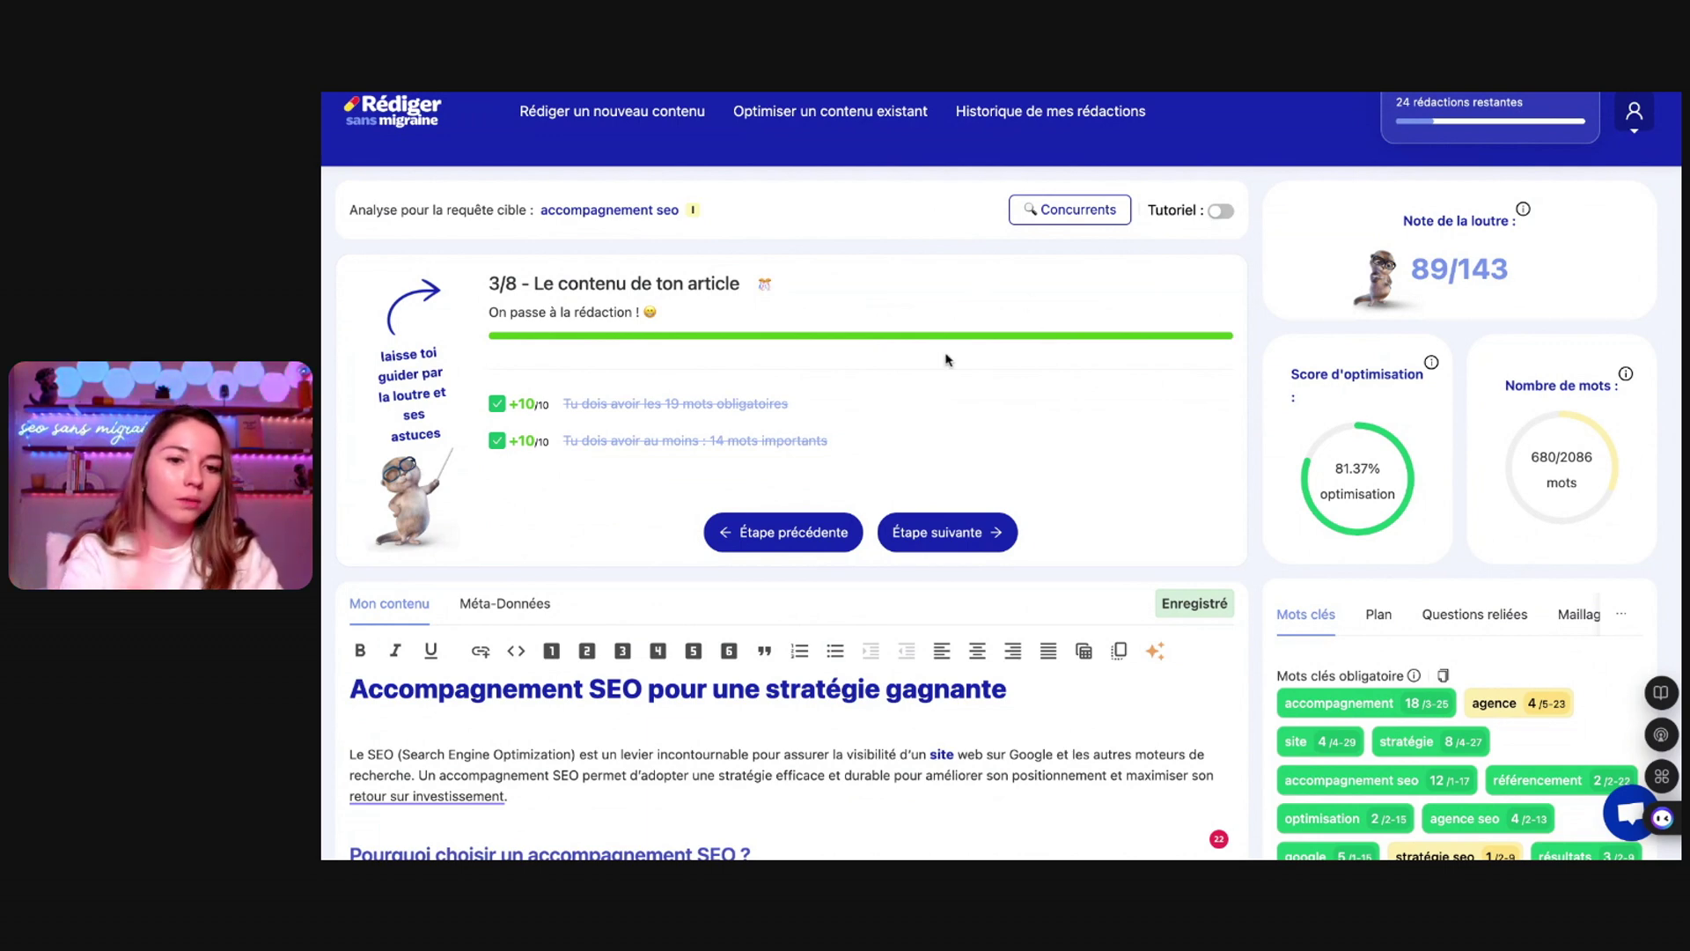
Review the step 3/8 criteria on the 19 mandatory words and 14 important words, and launch the celebratory confetti
{"action": "left_click_drag", "start_coordinate": [560, 403], "coordinate": [837, 442]}
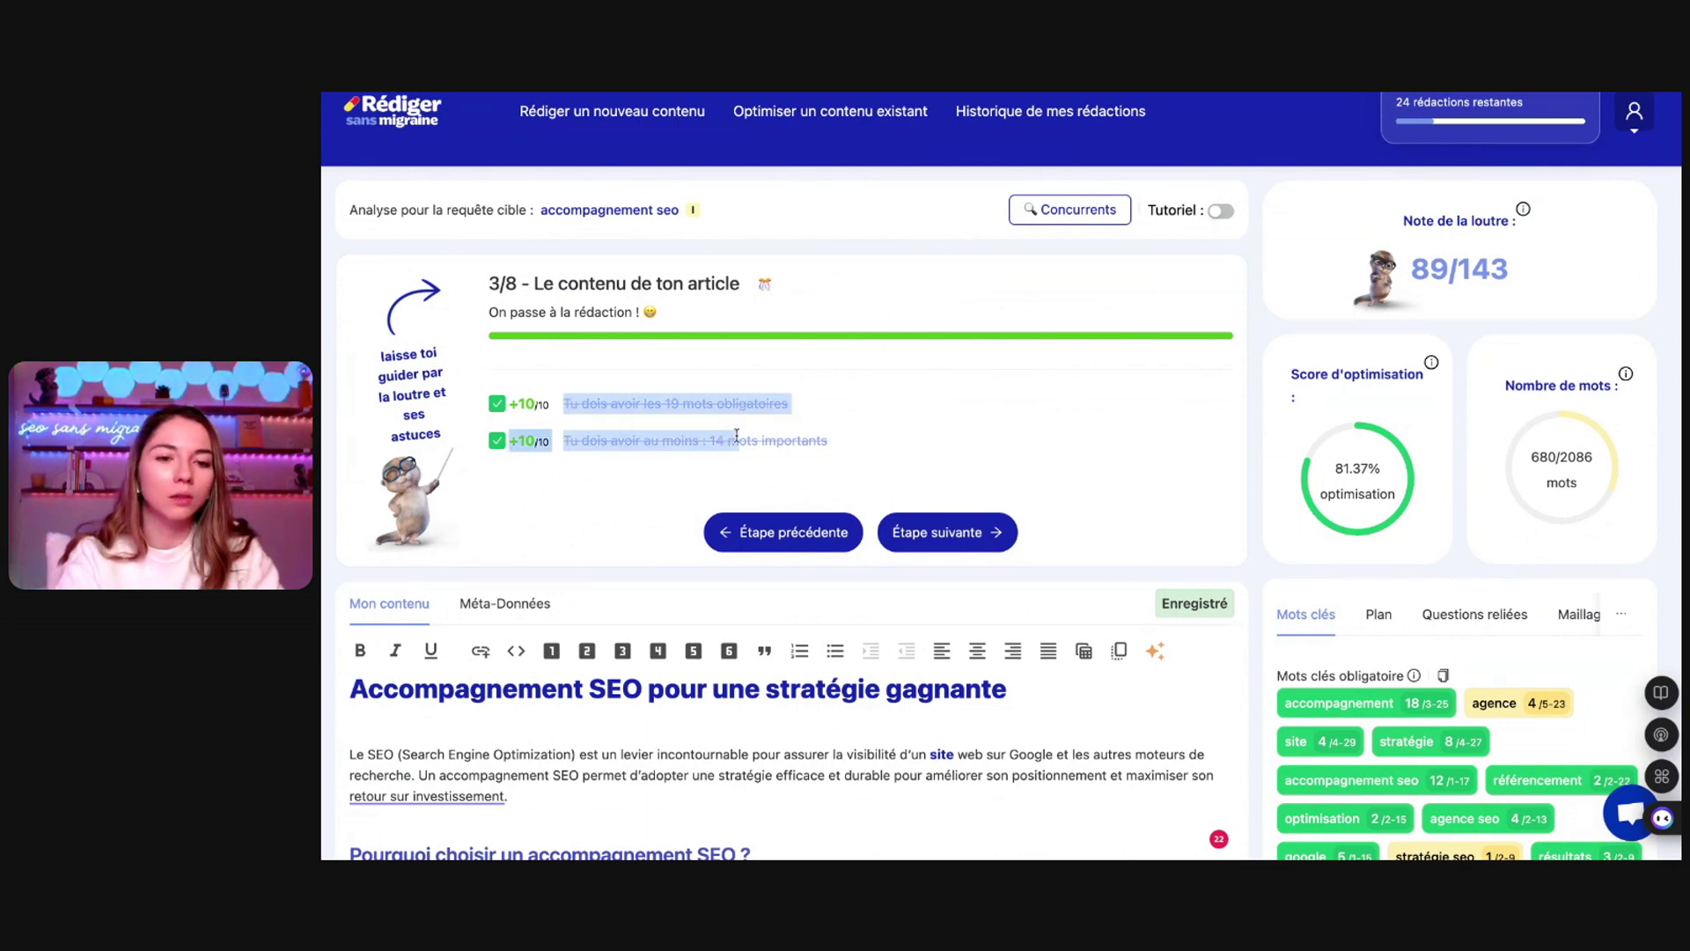
{"action": "left_click", "coordinate": [663, 435]}
{"action": "left_click_drag", "start_coordinate": [705, 438], "coordinate": [748, 440]}
{"action": "left_click", "coordinate": [692, 419]}
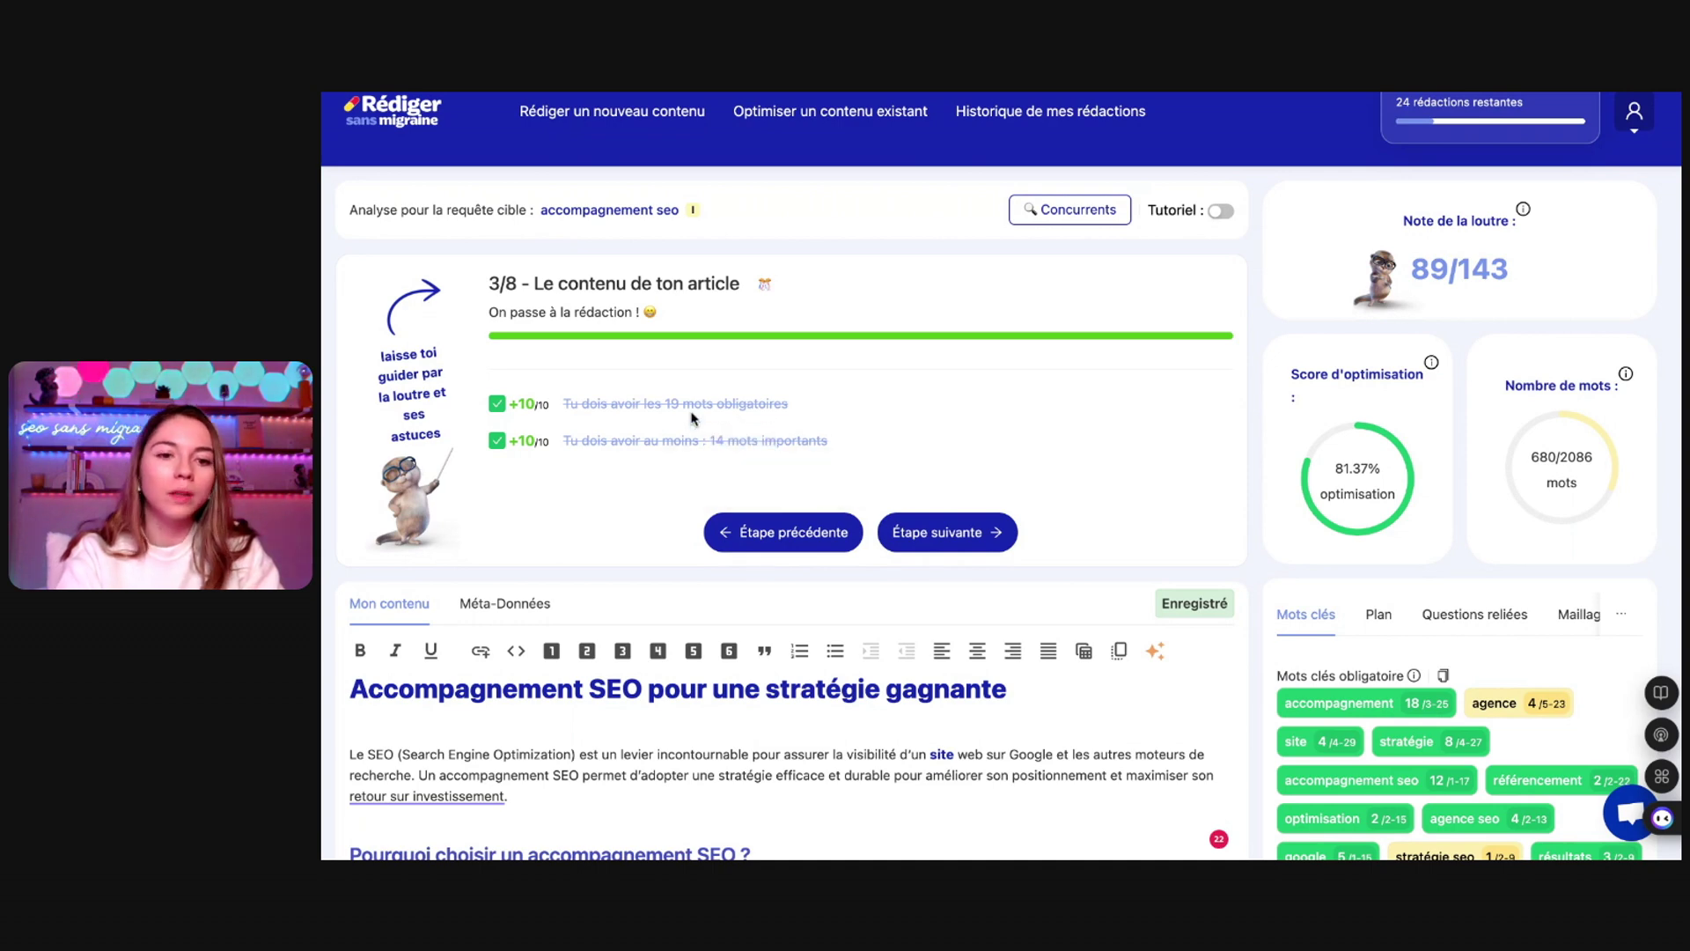
{"action": "left_click_drag", "start_coordinate": [671, 403], "coordinate": [810, 402]}
{"action": "left_click", "coordinate": [809, 402]}
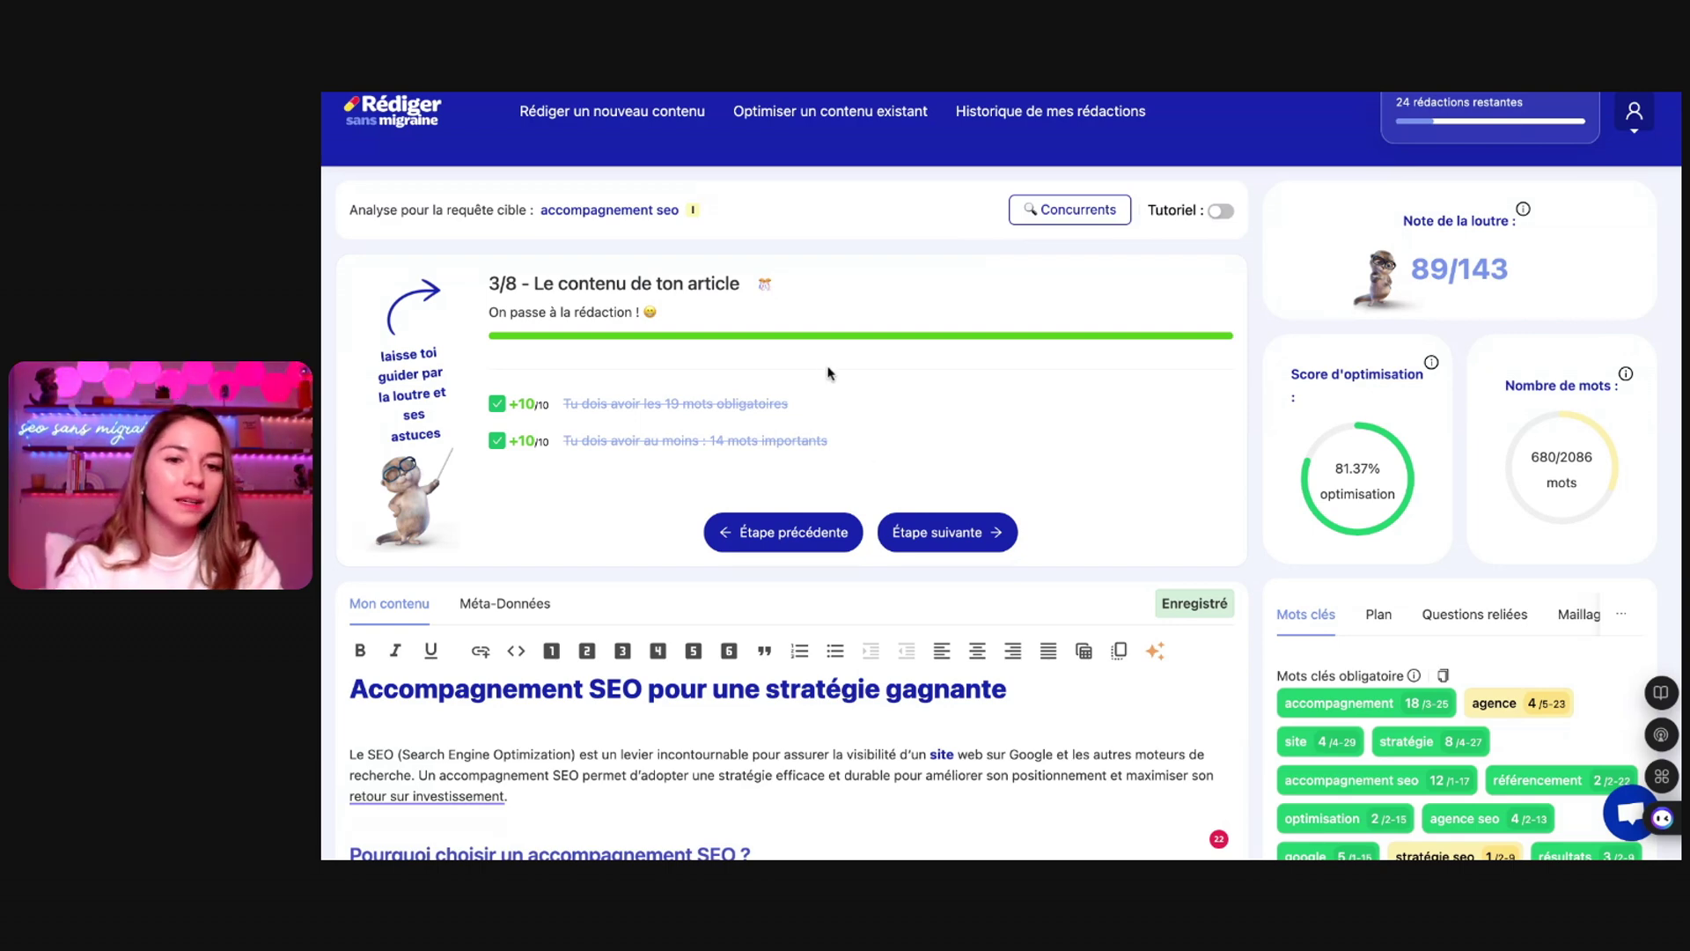
{"action": "left_click", "coordinate": [764, 284]}
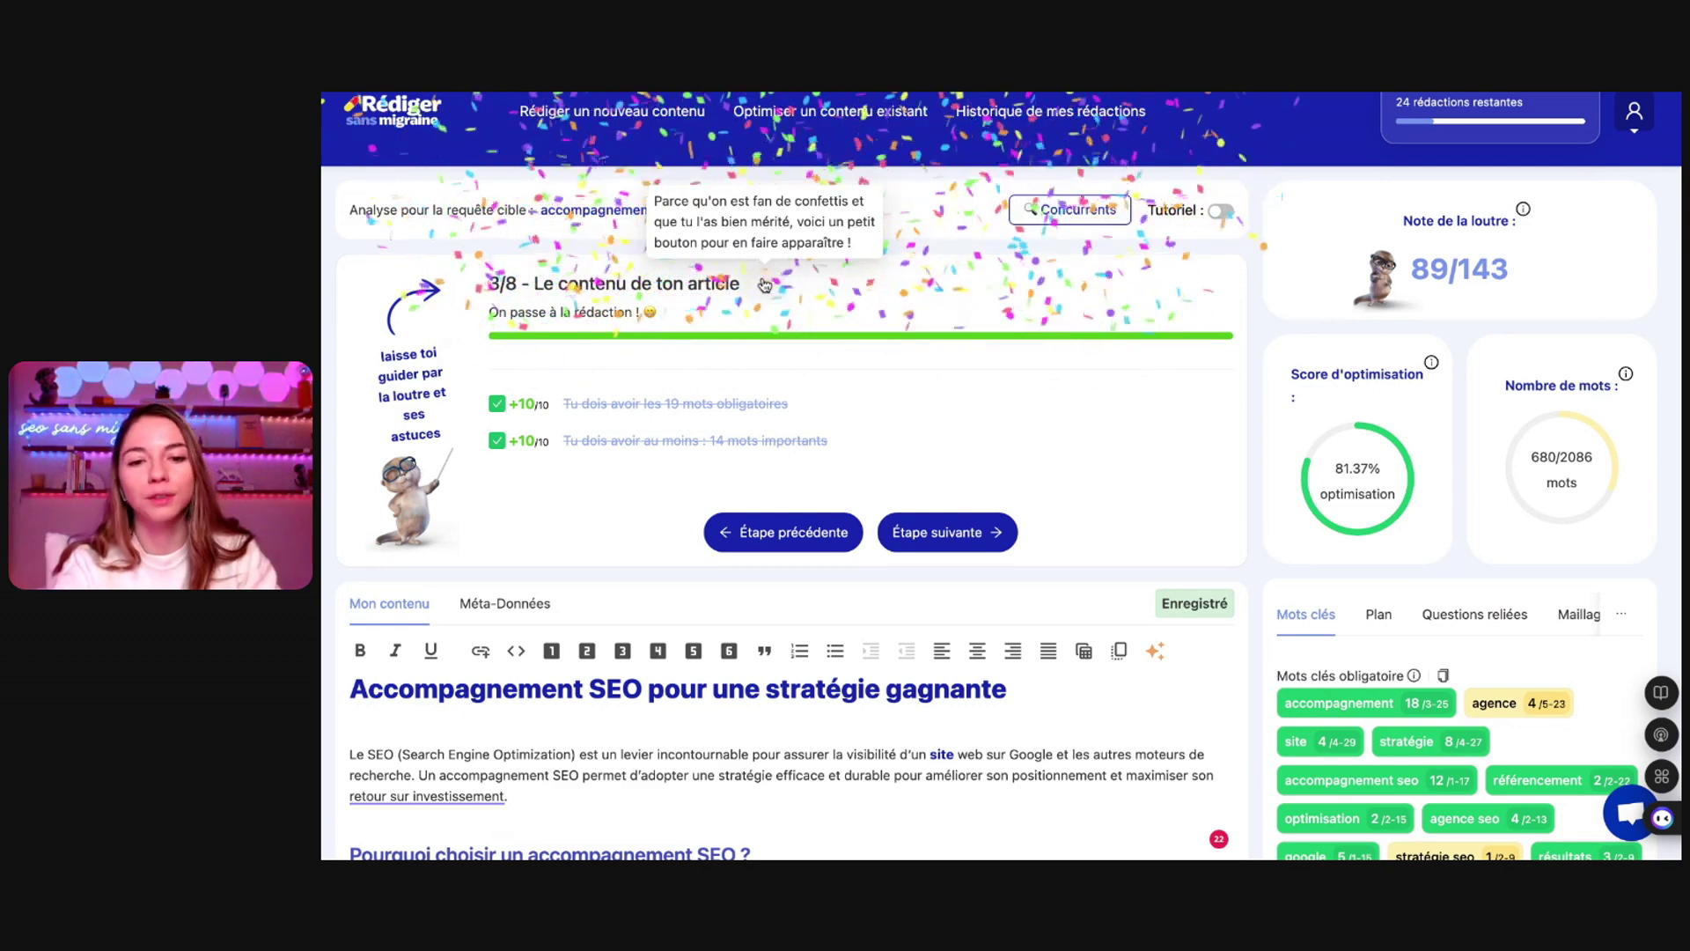
Advance to checklist step 4/8, "Le gras c'est la vie !", and review its criteria for bold keywords
{"action": "left_click", "coordinate": [938, 531]}
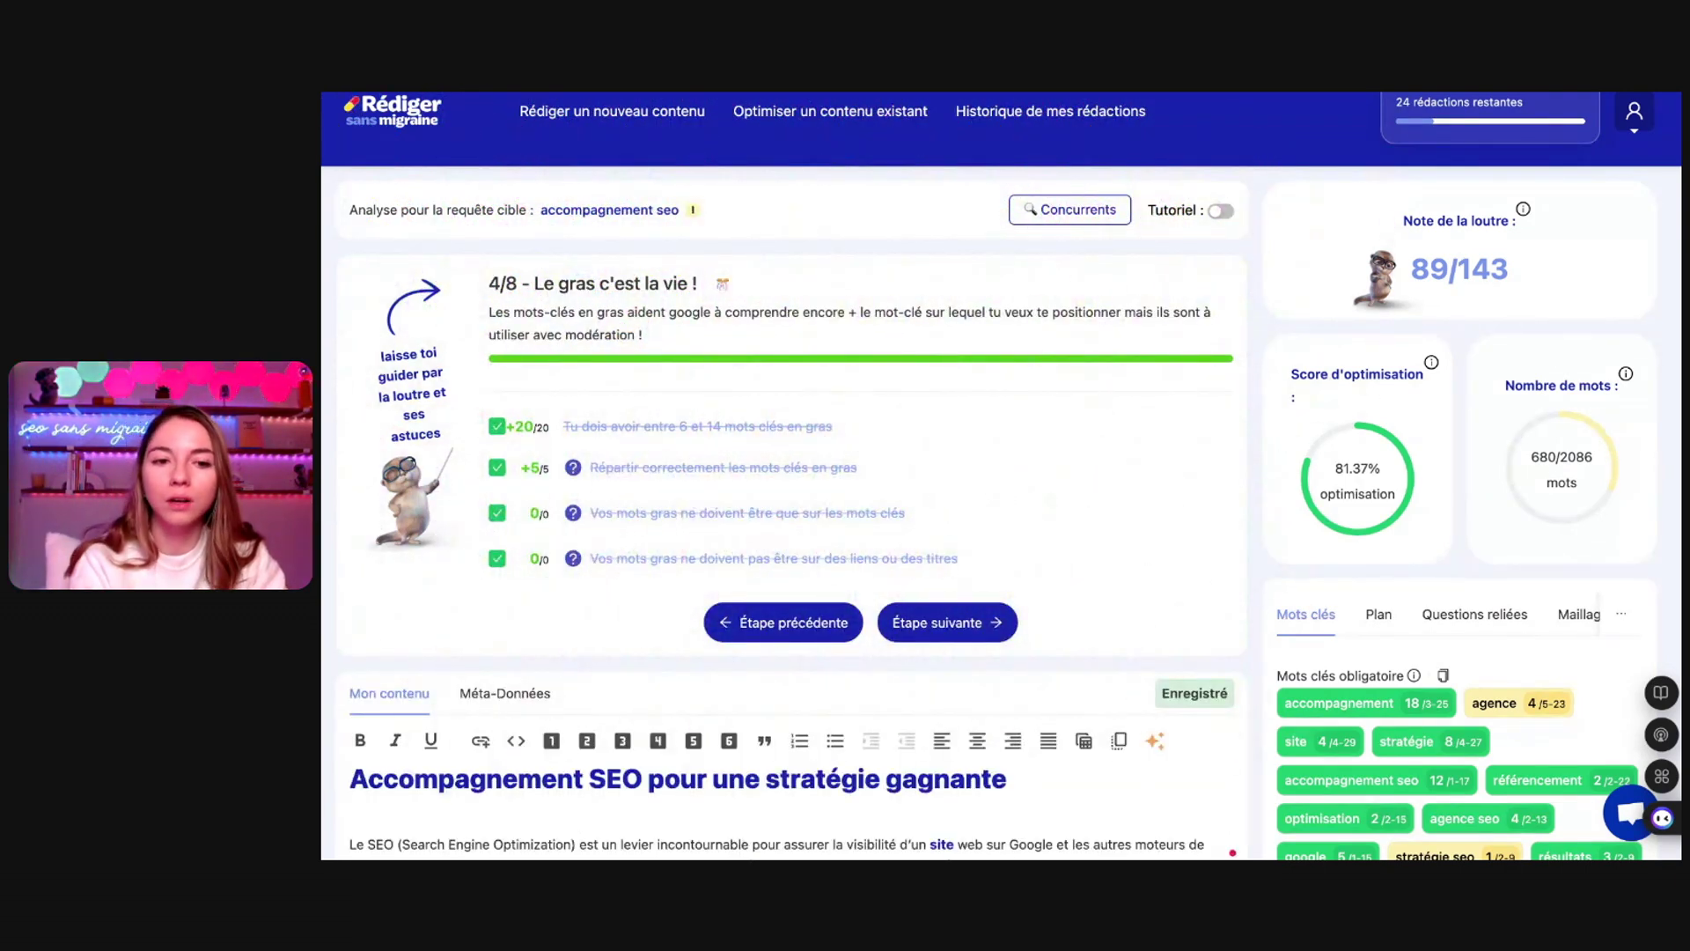
{"action": "scroll", "coordinate": [1001, 476], "scroll_direction": "down", "scroll_amount": 1}
{"action": "scroll", "coordinate": [880, 594], "scroll_direction": "down", "scroll_amount": 3}
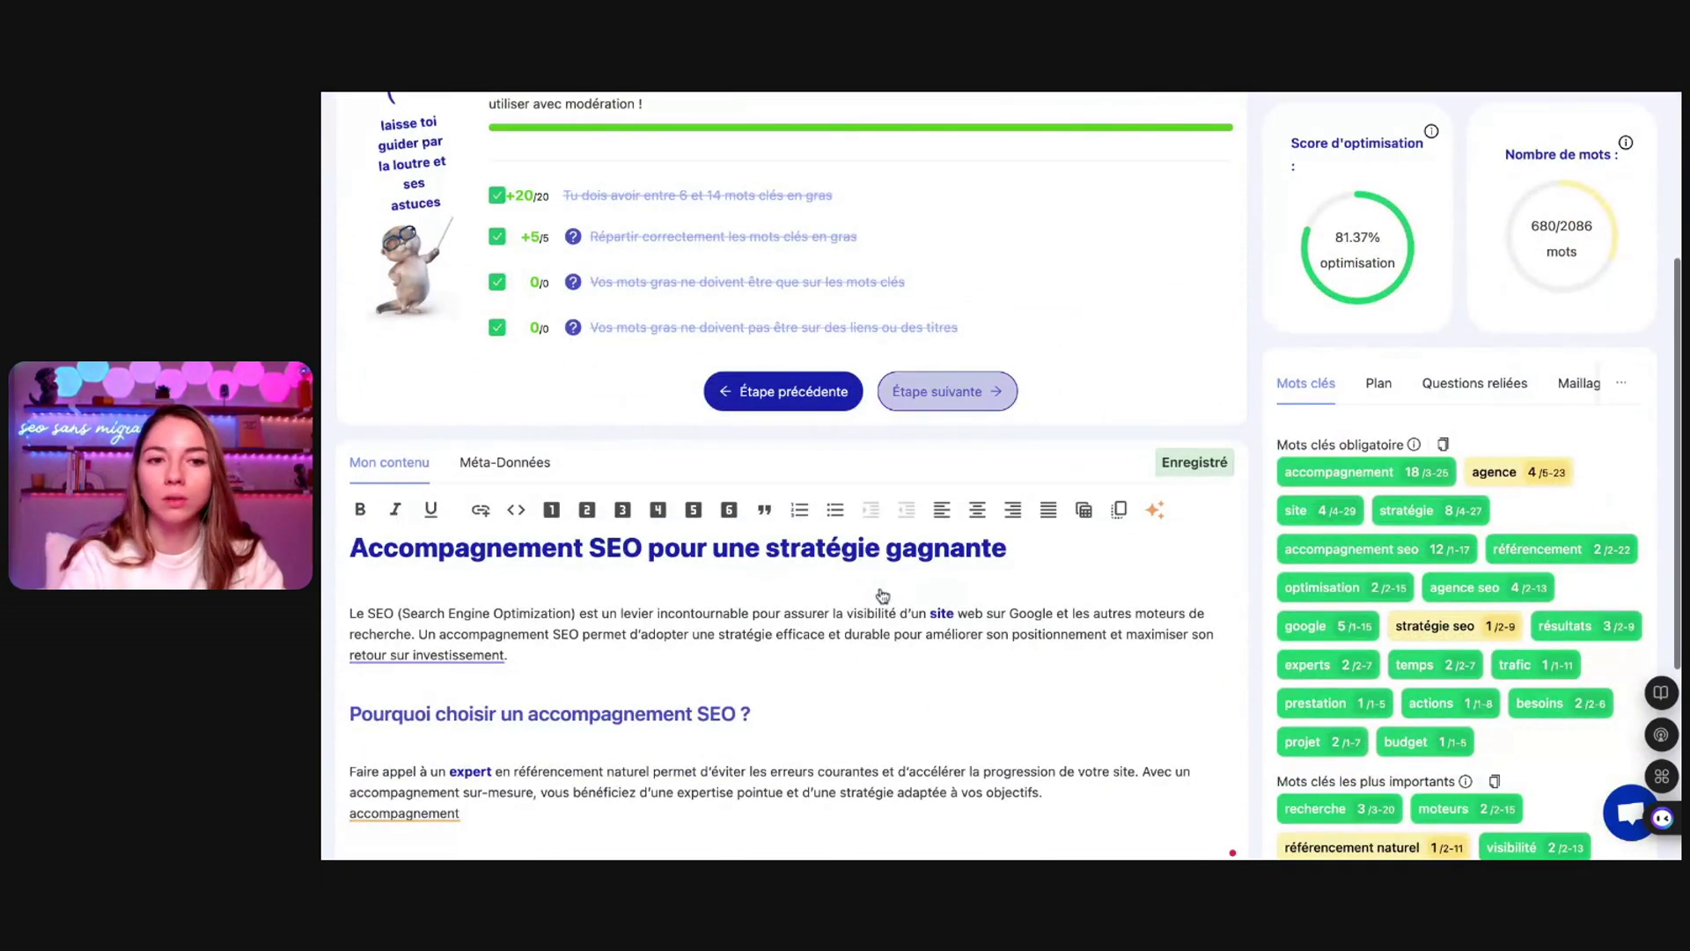
{"action": "scroll", "coordinate": [880, 595], "scroll_direction": "up", "scroll_amount": 3}
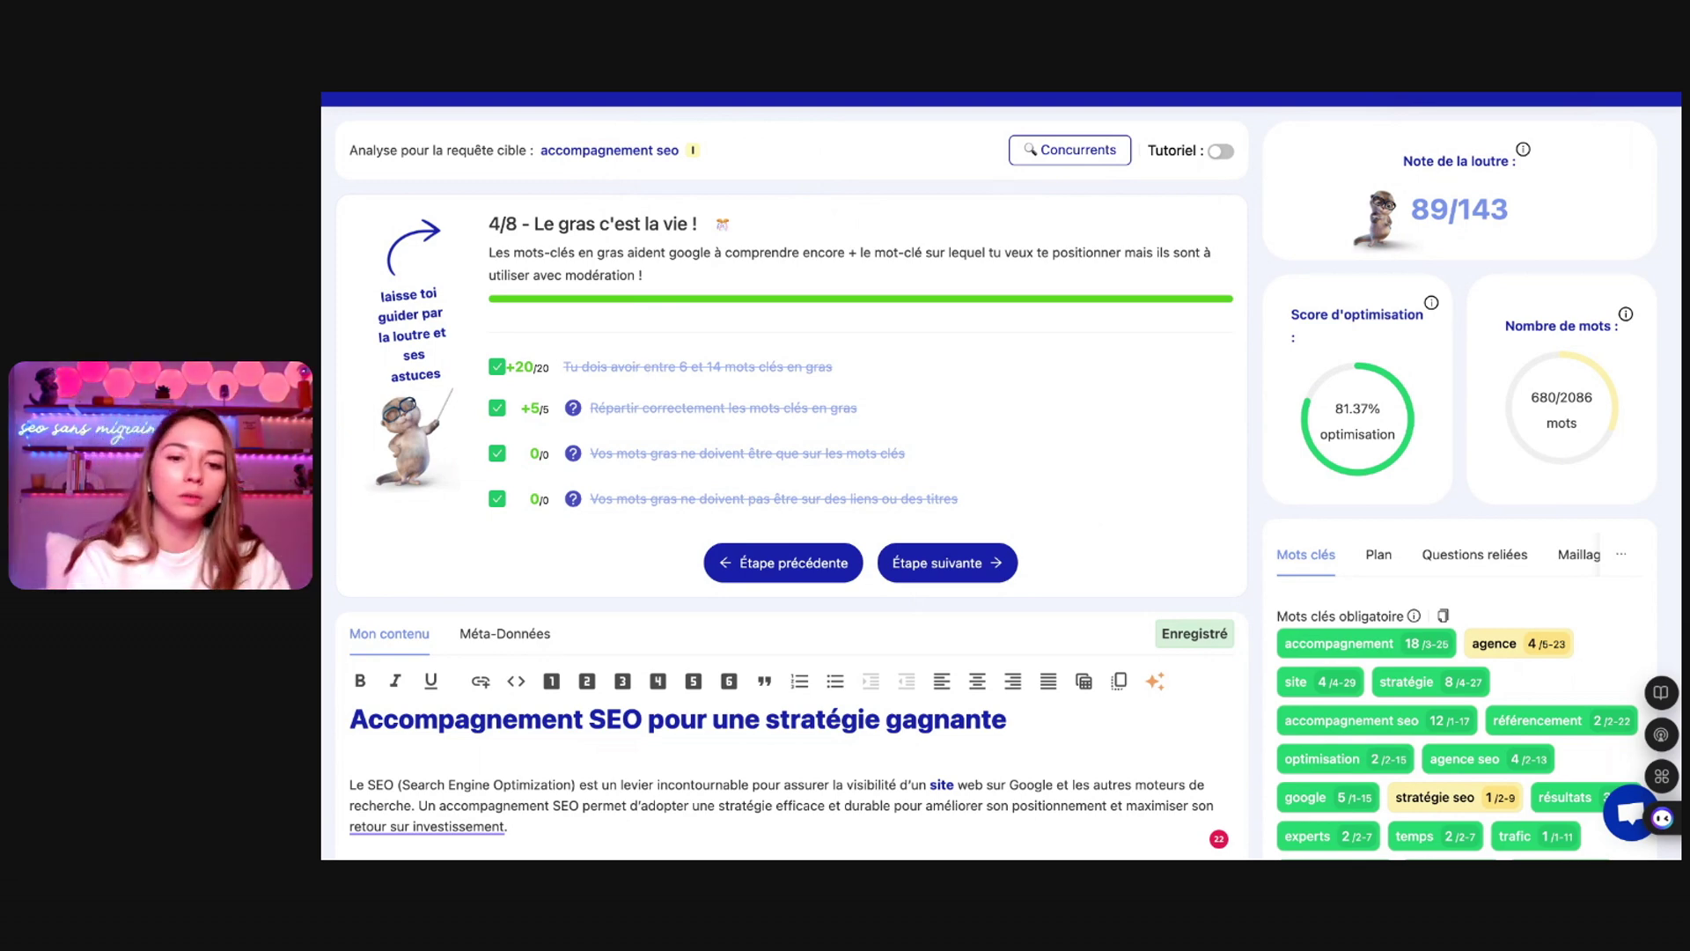
Bold the words "Accompagnement SEO" in the article's main title and view the advice on them
{"action": "mouse_move", "coordinate": [643, 719]}
{"action": "left_mouse_down"}
{"action": "mouse_move", "coordinate": [350, 721]}
{"action": "mouse_move", "coordinate": [709, 720]}
{"action": "mouse_move", "coordinate": [640, 704]}
{"action": "left_mouse_up"}
{"action": "left_click", "coordinate": [360, 681]}
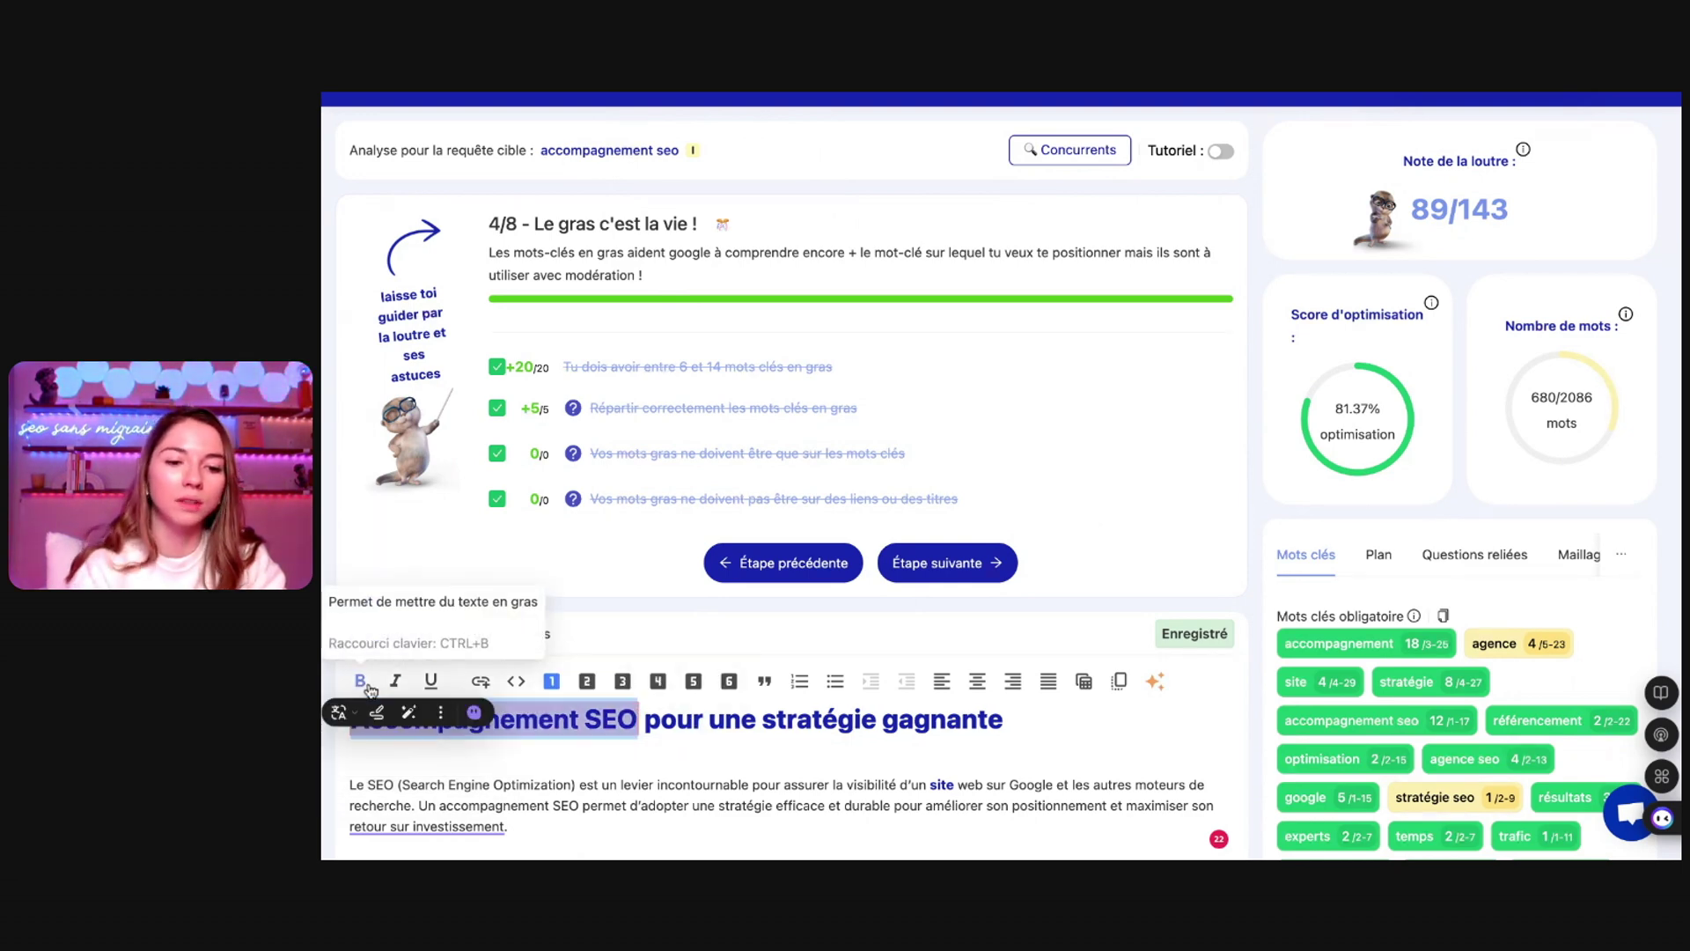
{"action": "left_click", "coordinate": [493, 702]}
{"action": "left_click", "coordinate": [589, 739]}
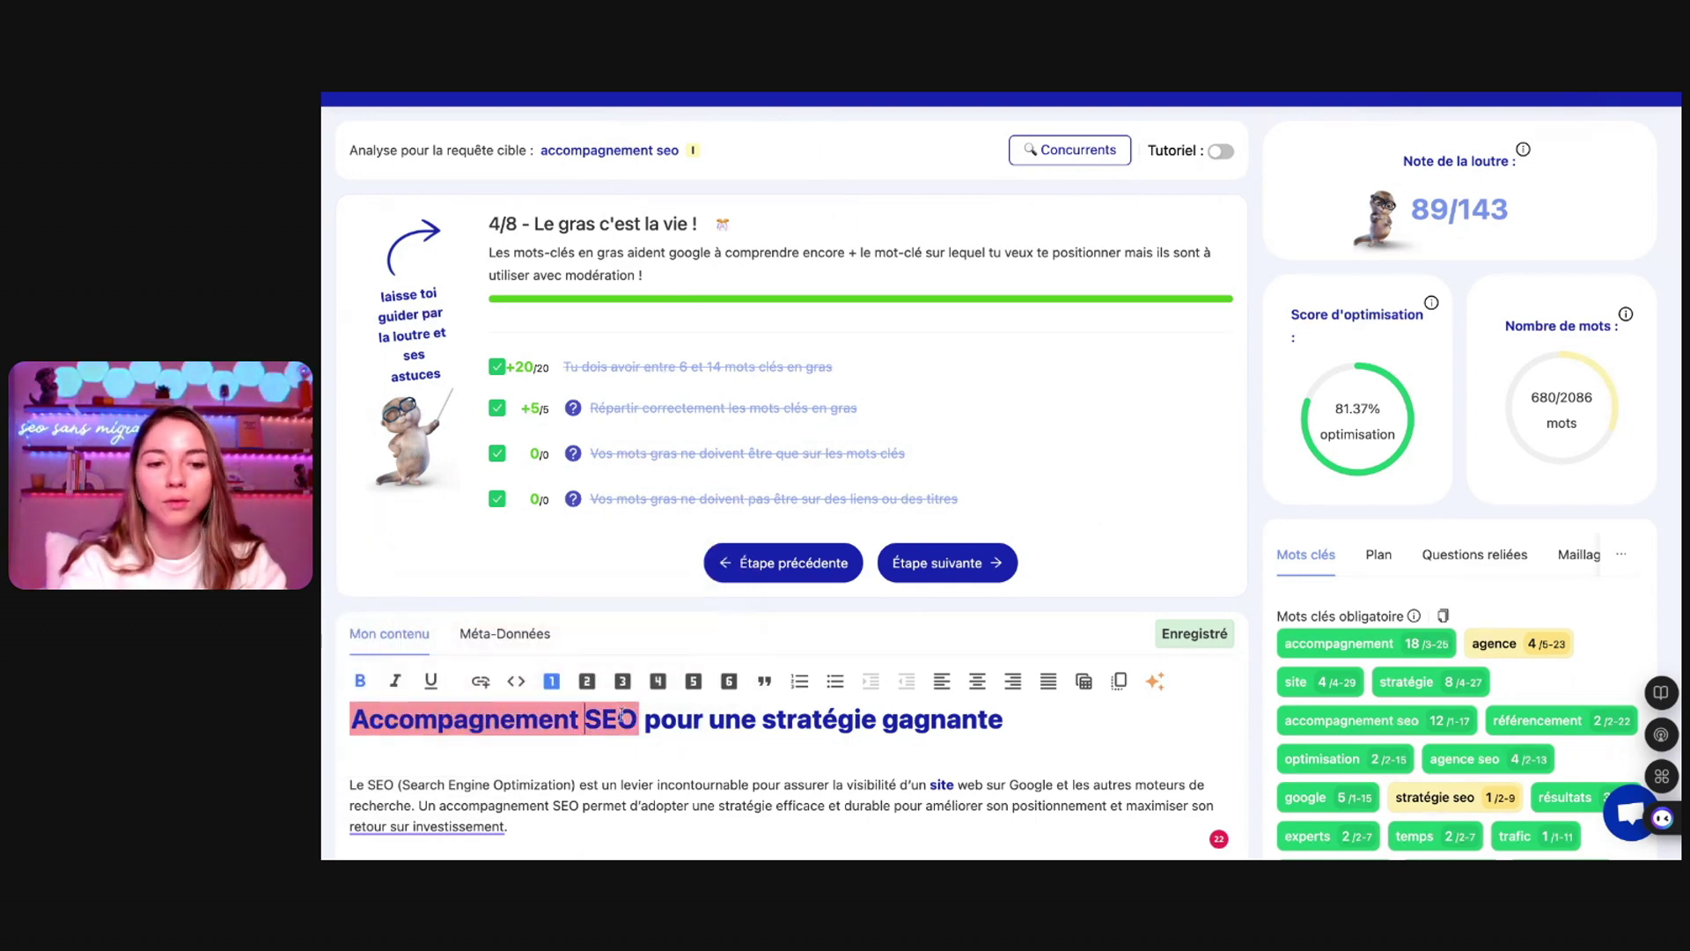
Remove the bold formatting from "Accompagnement SEO" in the article's main title
{"action": "left_click_drag", "start_coordinate": [637, 718], "coordinate": [351, 720]}
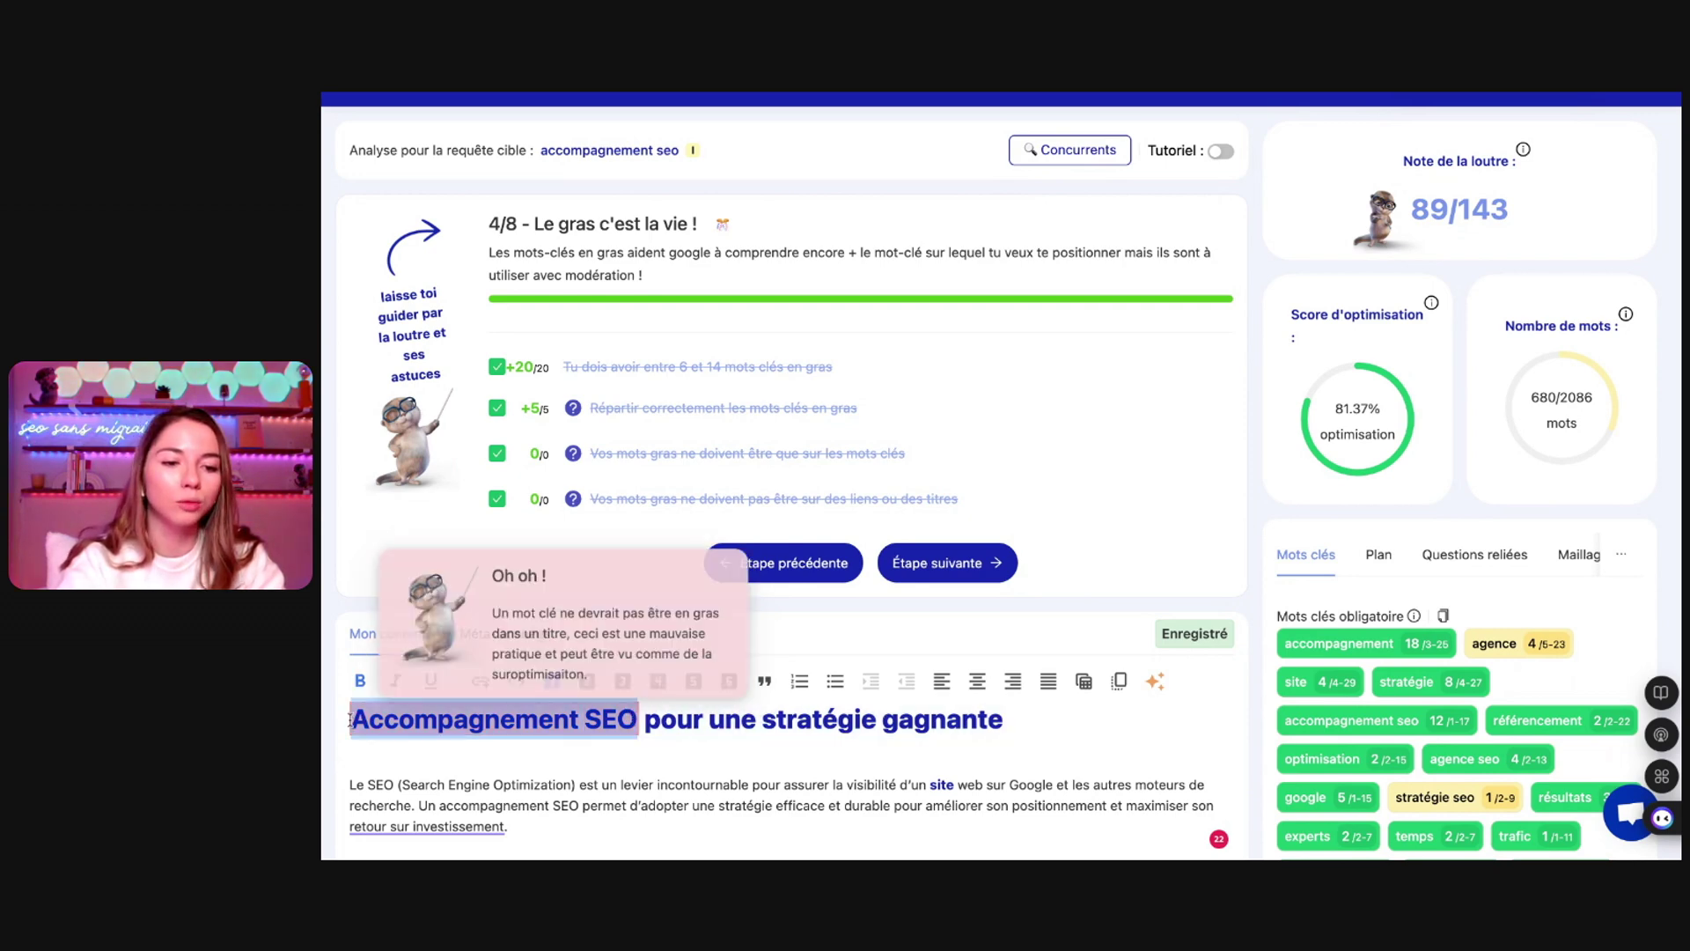
{"action": "left_click", "coordinate": [360, 681]}
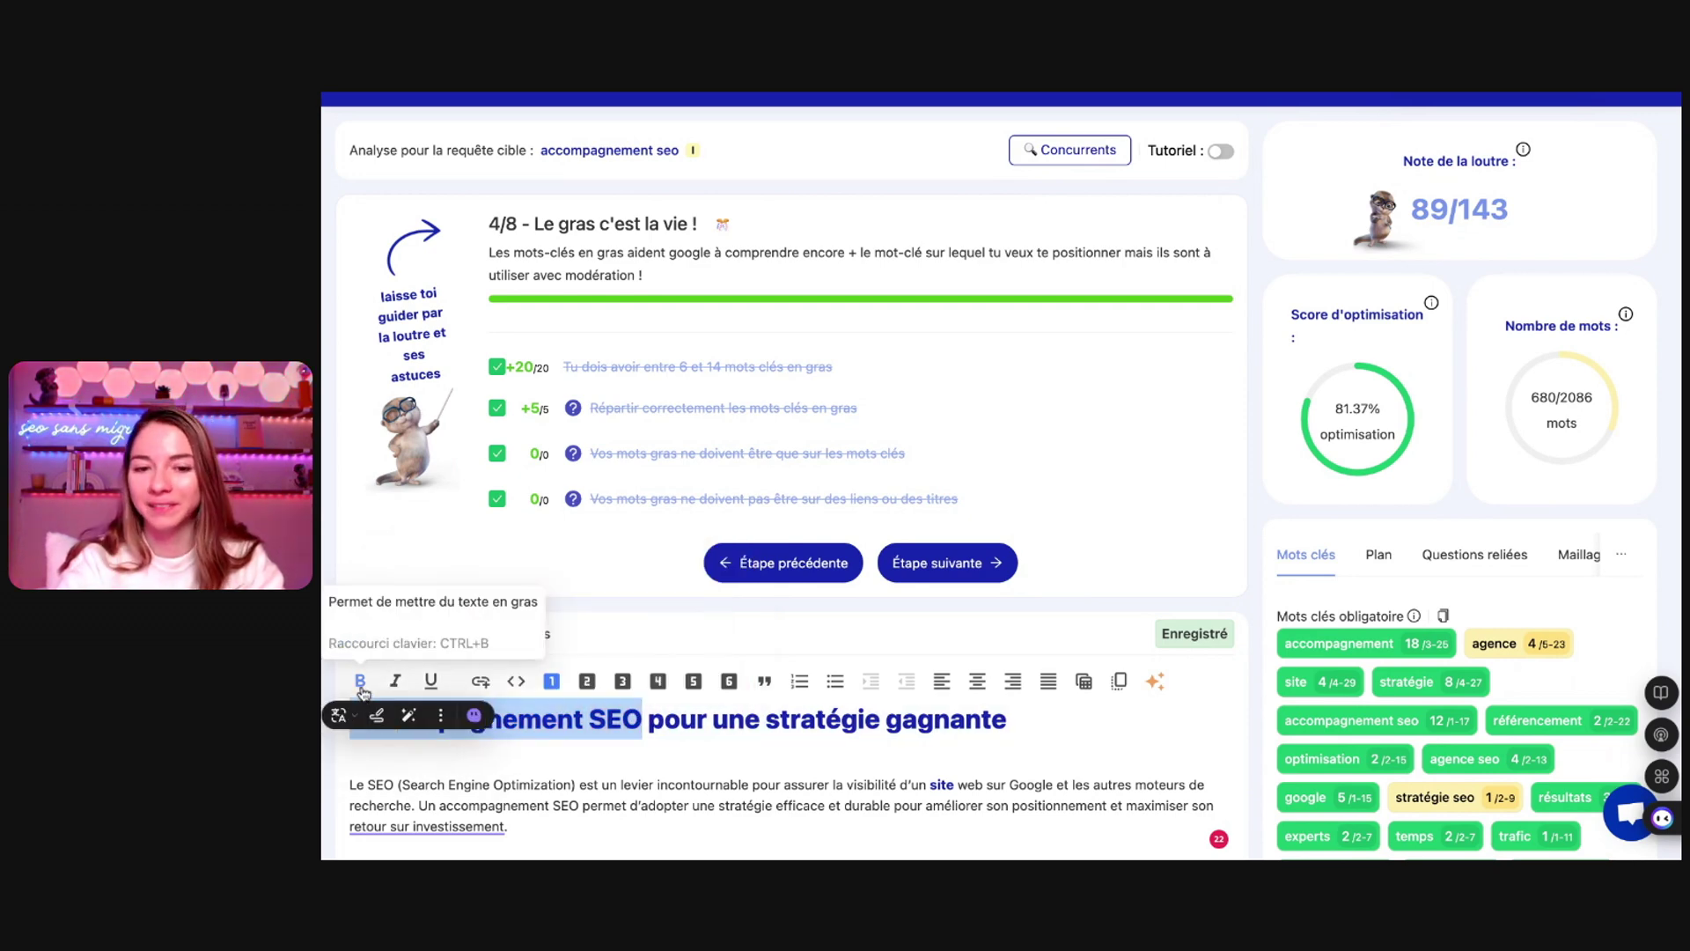
{"action": "left_click", "coordinate": [670, 781]}
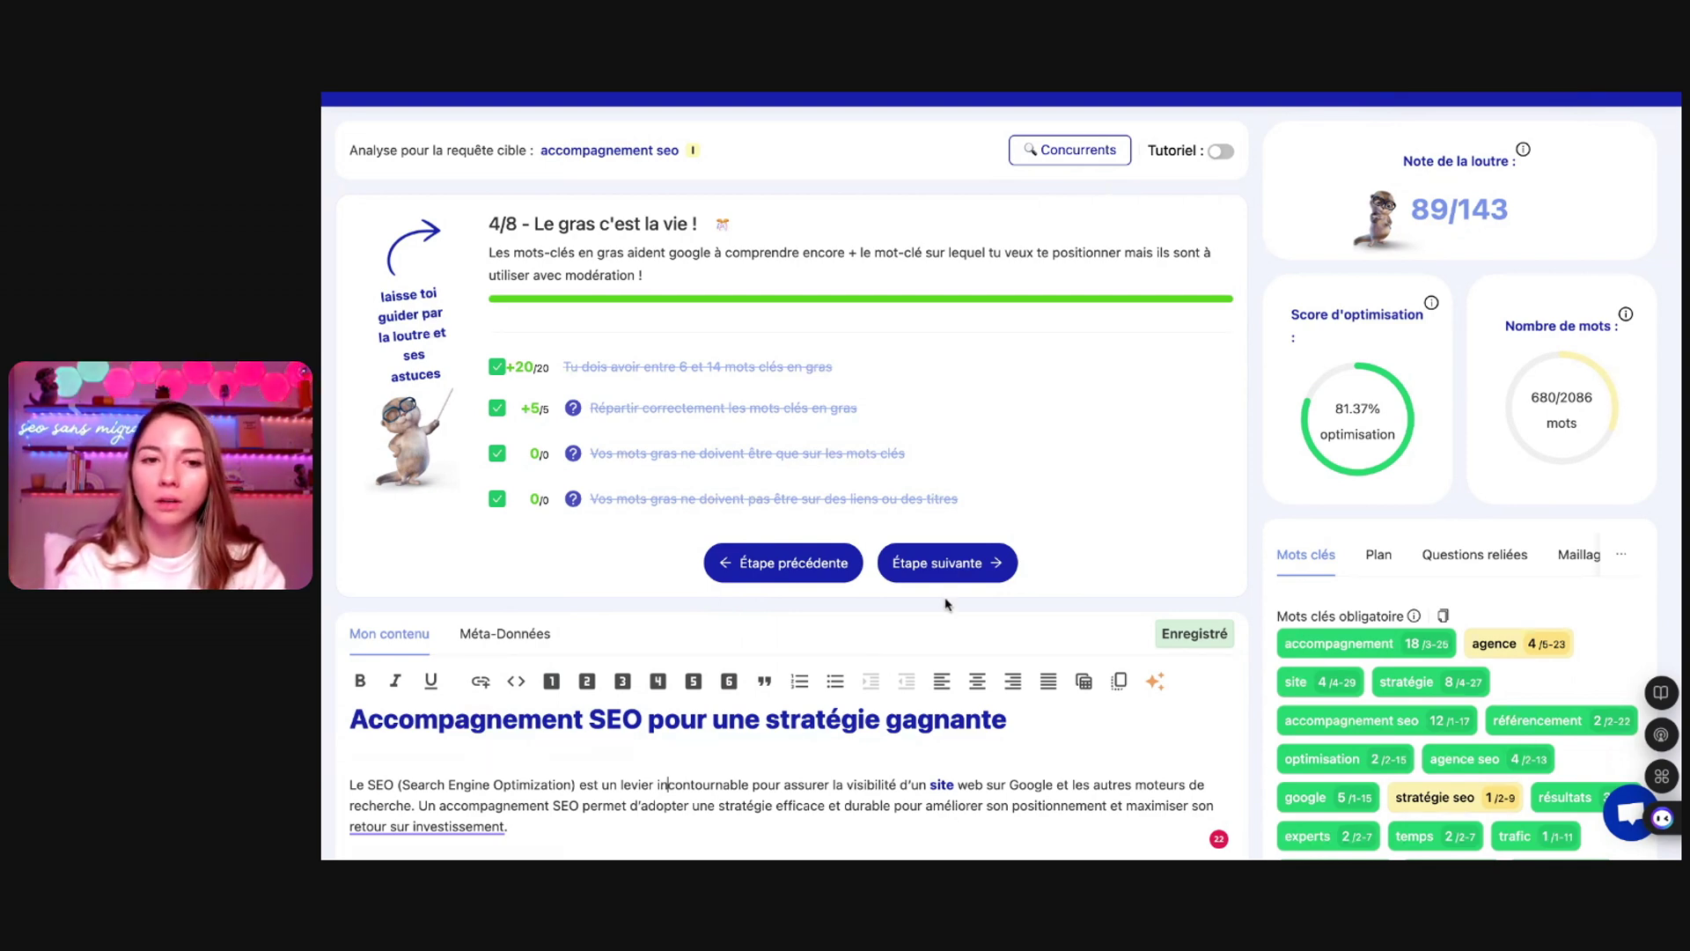
Advance to checklist step 5/8 on the SEO meta title and open the article's metadata fields with the title criteria in view
{"action": "left_click", "coordinate": [1012, 564]}
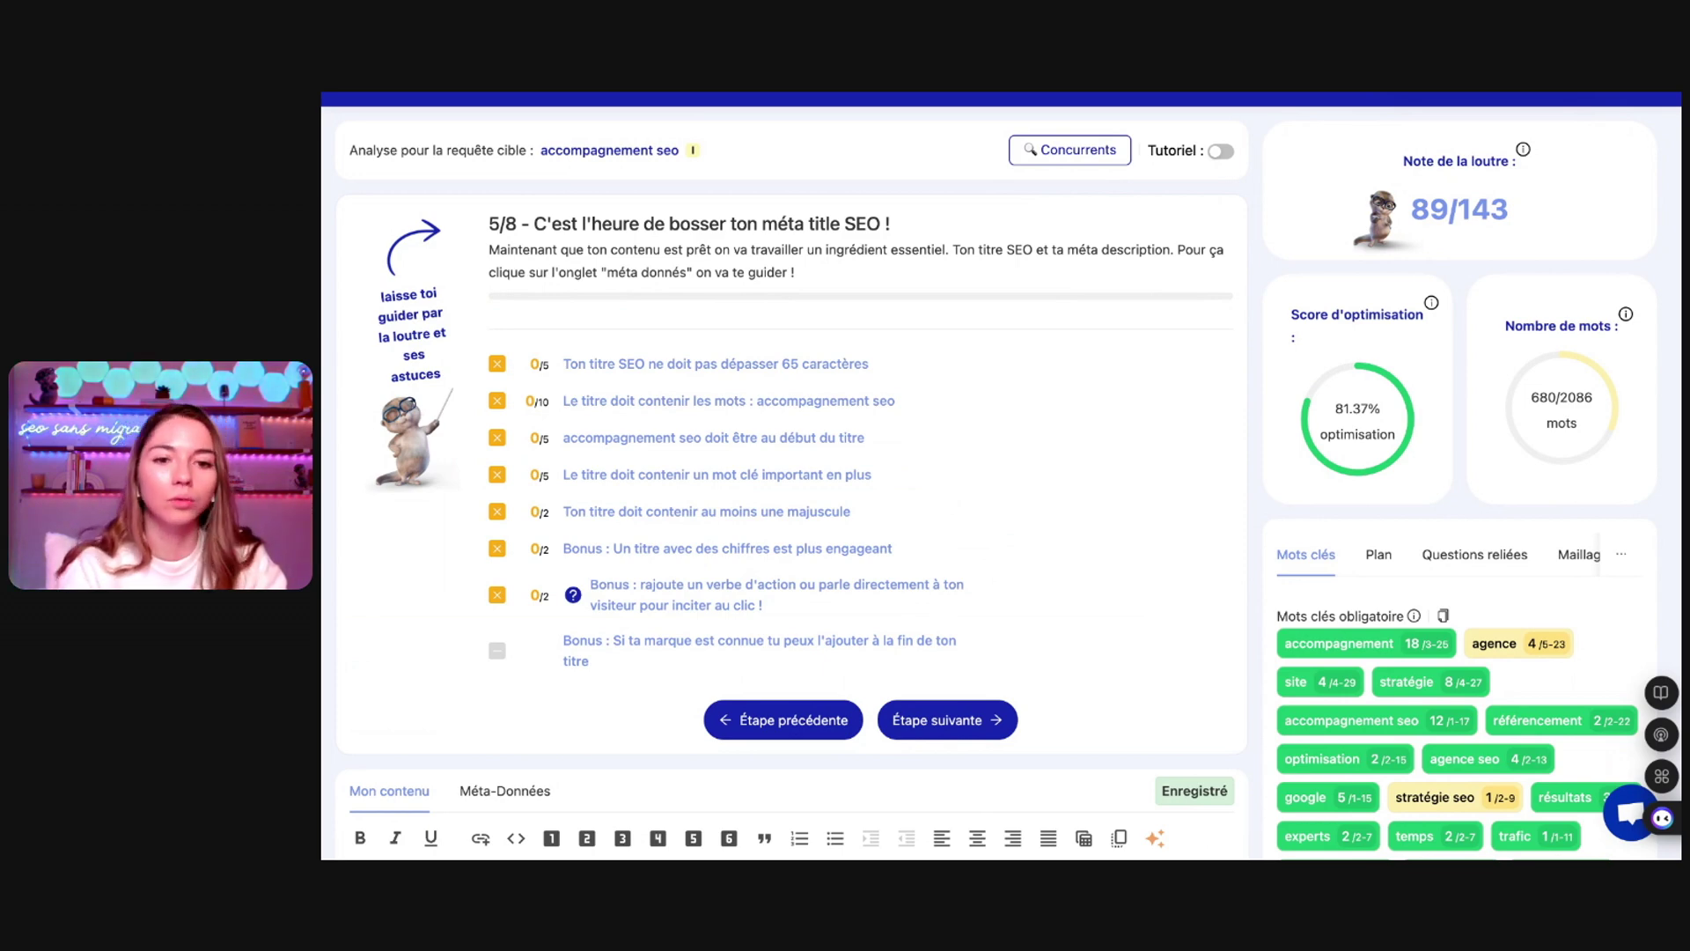
{"action": "scroll", "coordinate": [553, 596], "scroll_direction": "down", "scroll_amount": 3}
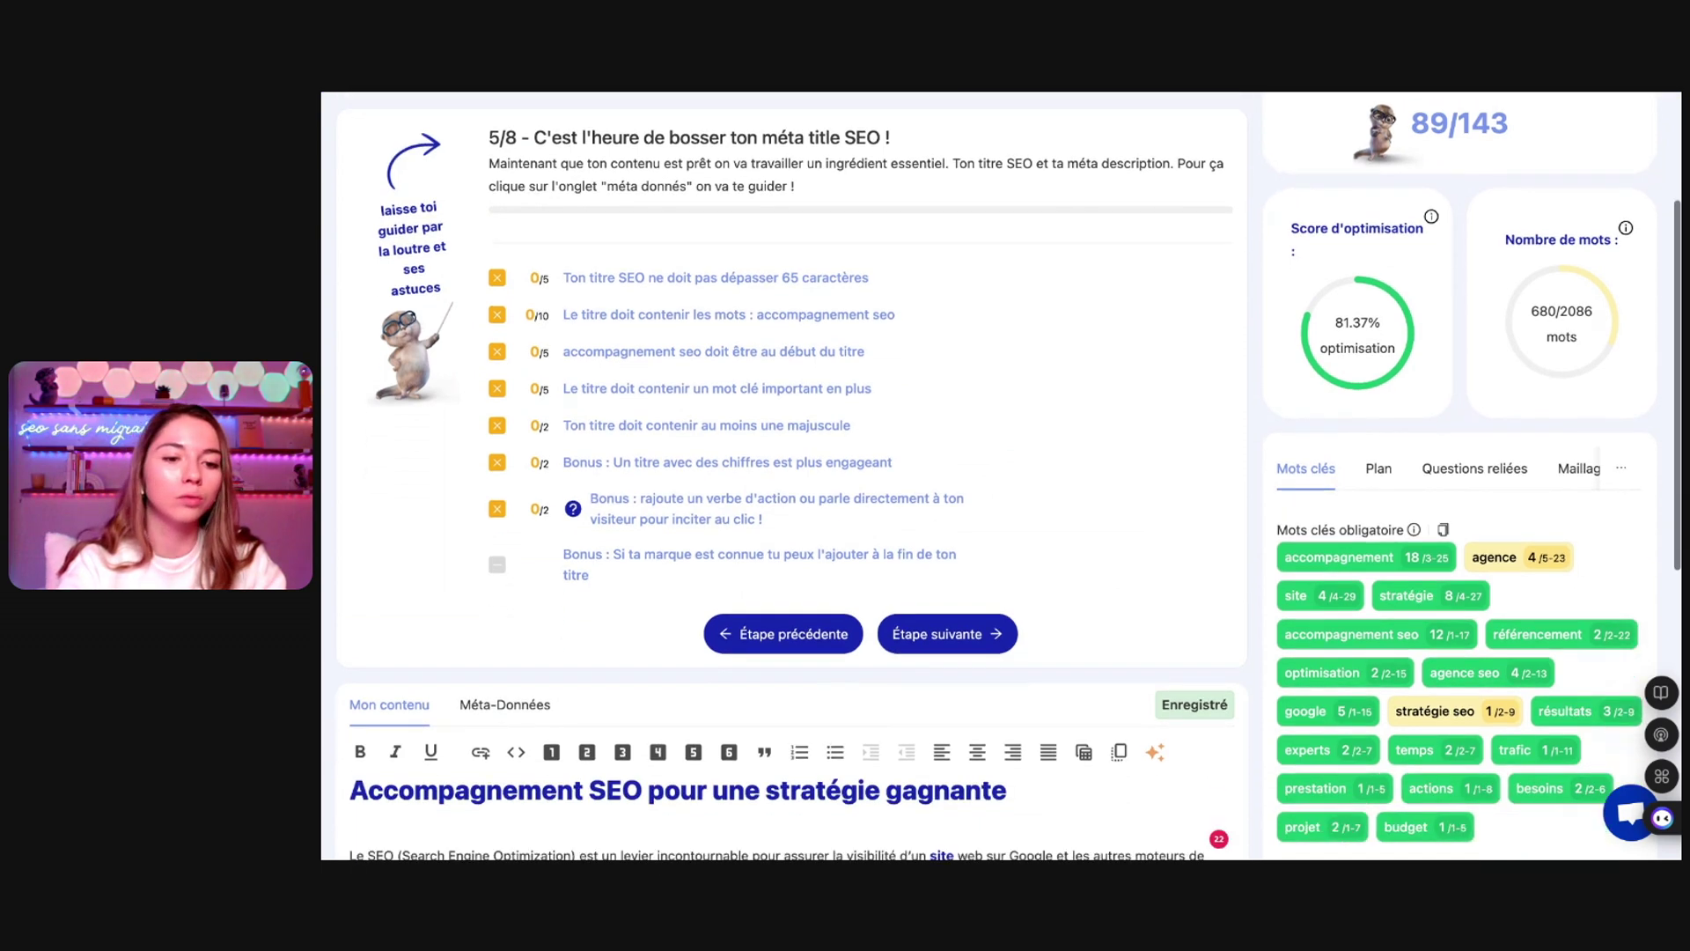
{"action": "scroll", "coordinate": [624, 543], "scroll_direction": "up", "scroll_amount": 1}
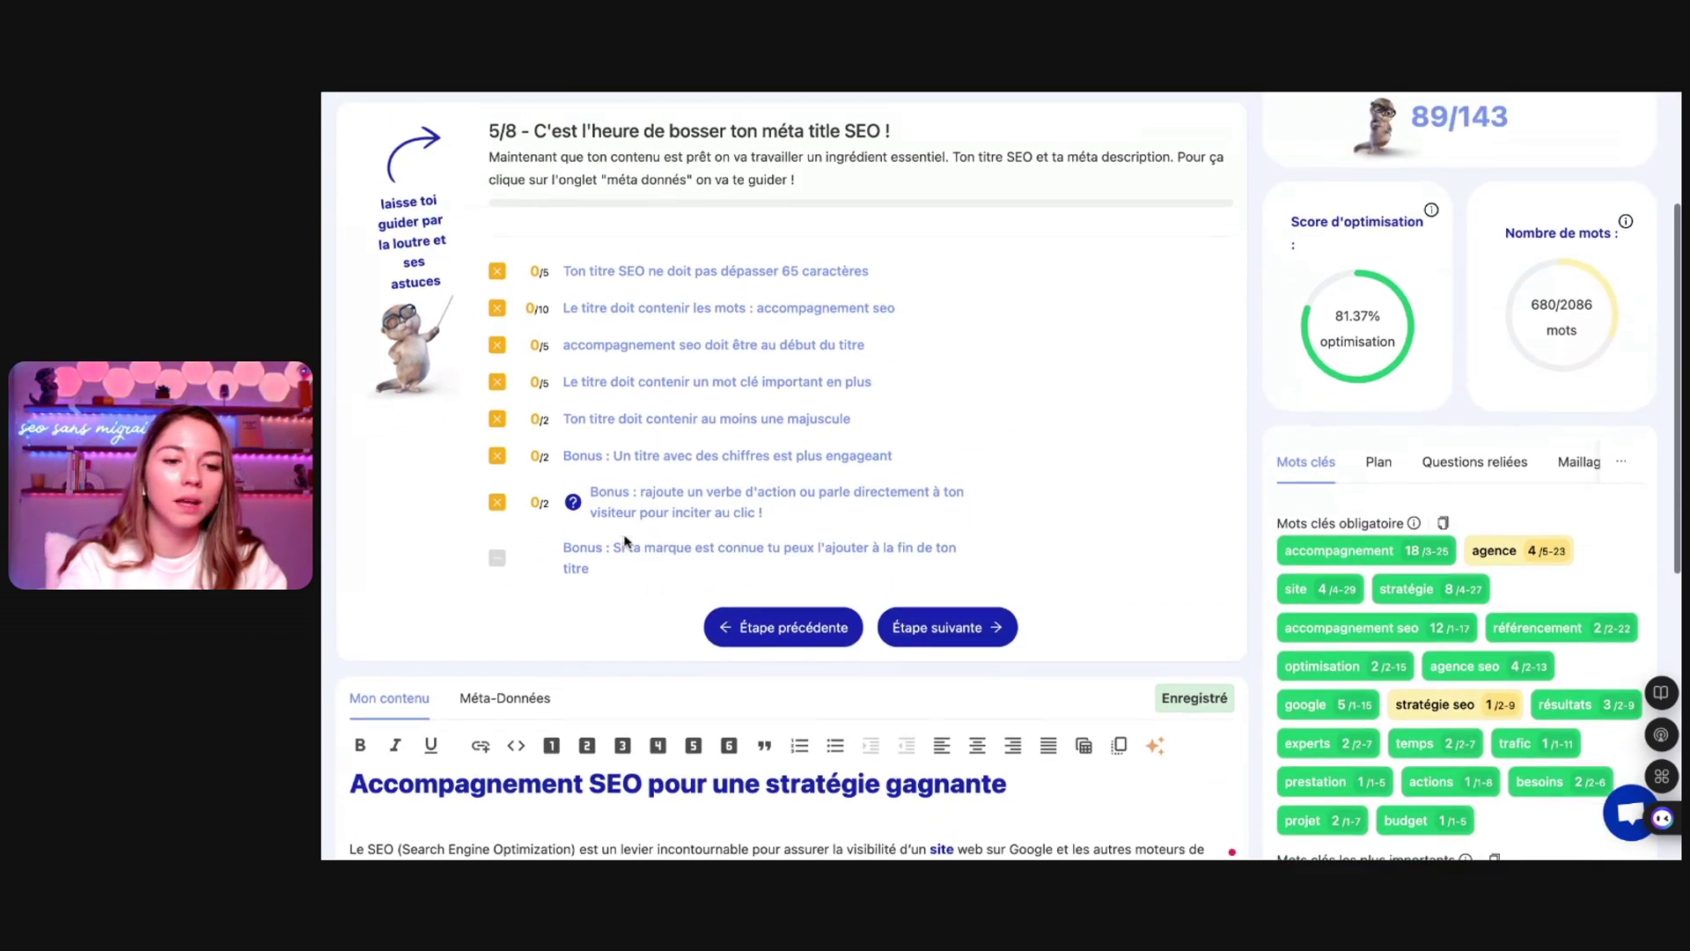
{"action": "left_click", "coordinate": [524, 707]}
{"action": "scroll", "coordinate": [525, 707], "scroll_direction": "down", "scroll_amount": 2}
{"action": "left_click", "coordinate": [485, 642]}
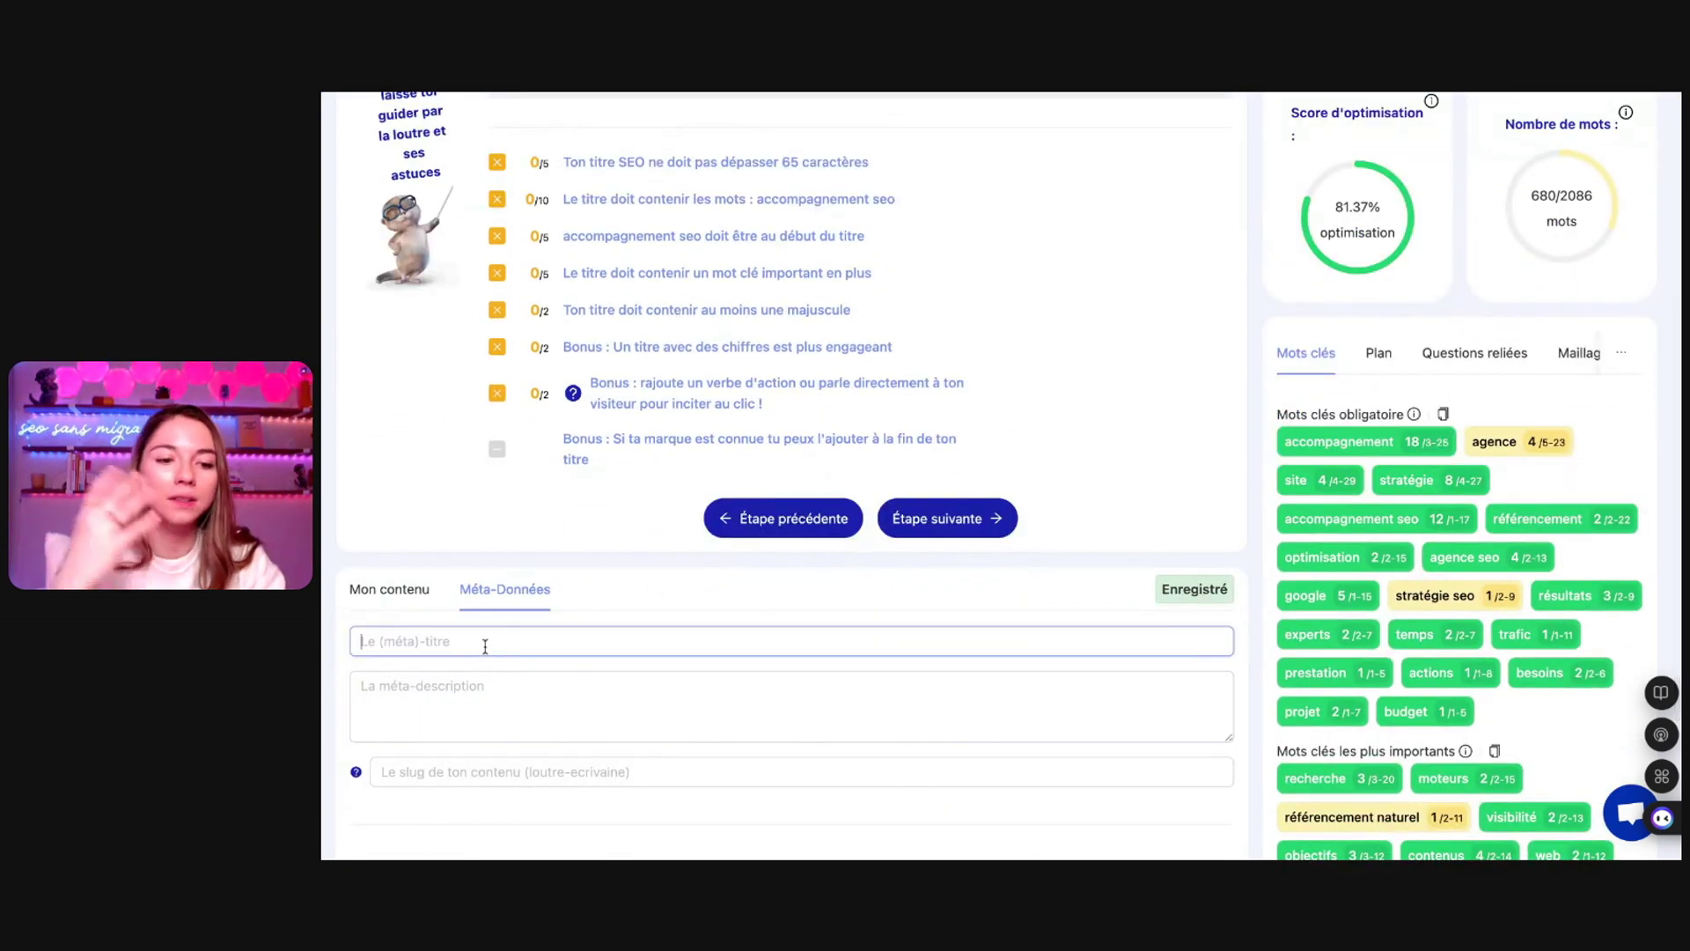
{"action": "scroll", "coordinate": [485, 646], "scroll_direction": "up", "scroll_amount": 3}
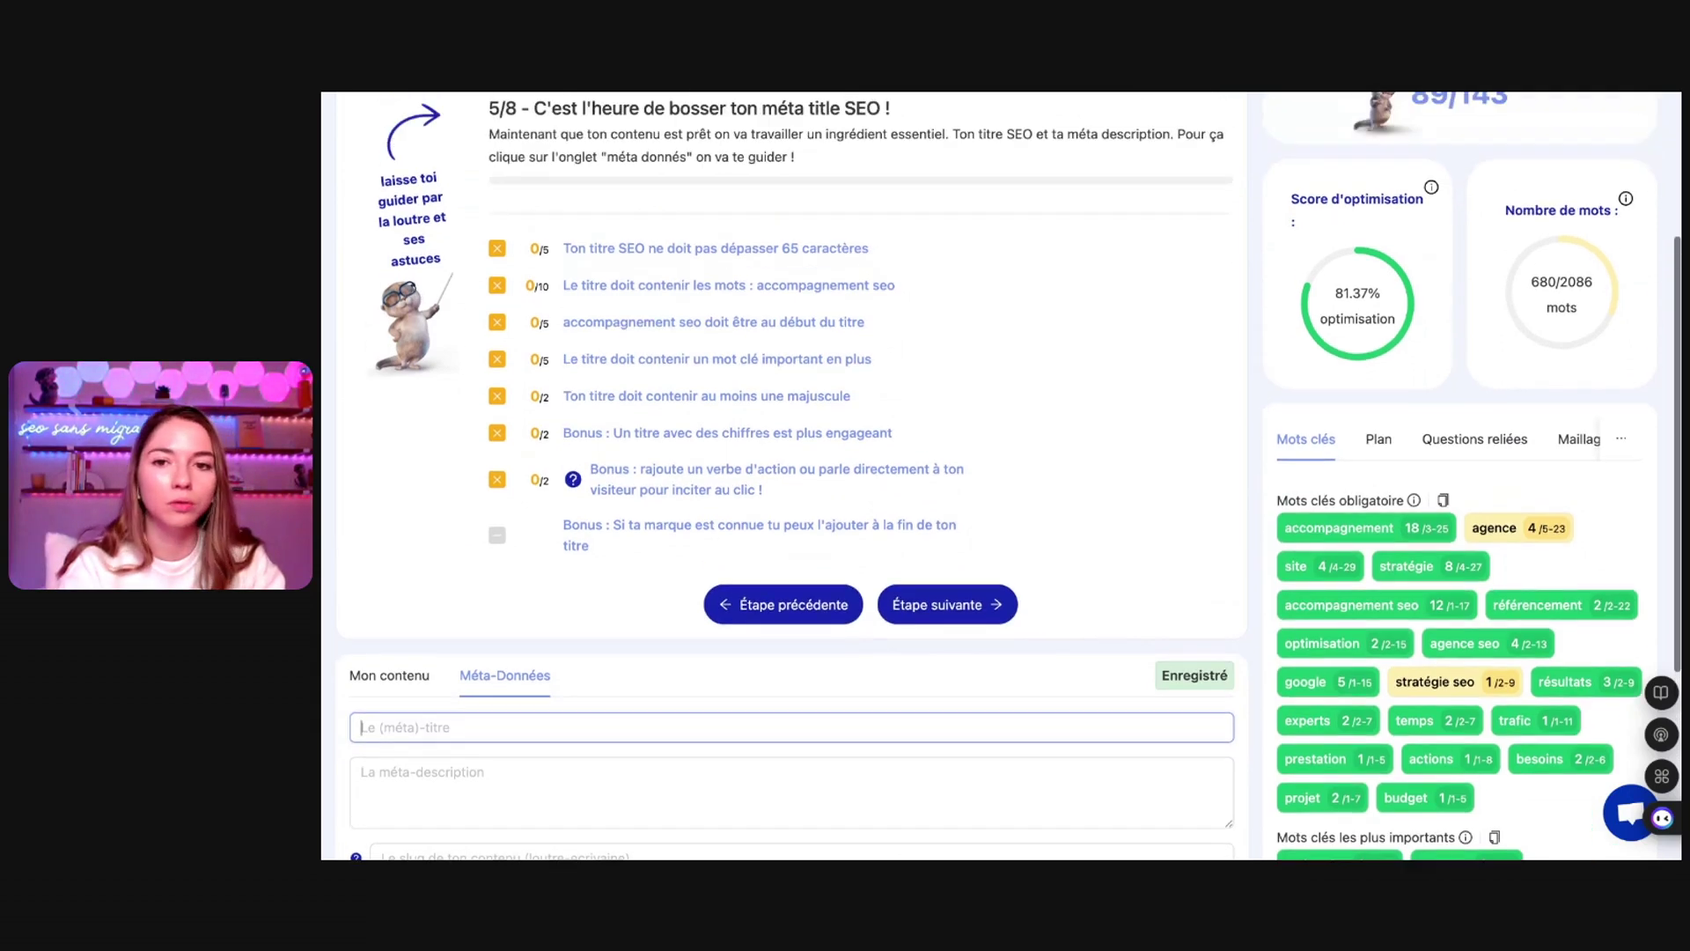
Check the competitors' page titles for "accompagnement seo" and close the competitor list
{"action": "left_click", "coordinate": [1053, 128]}
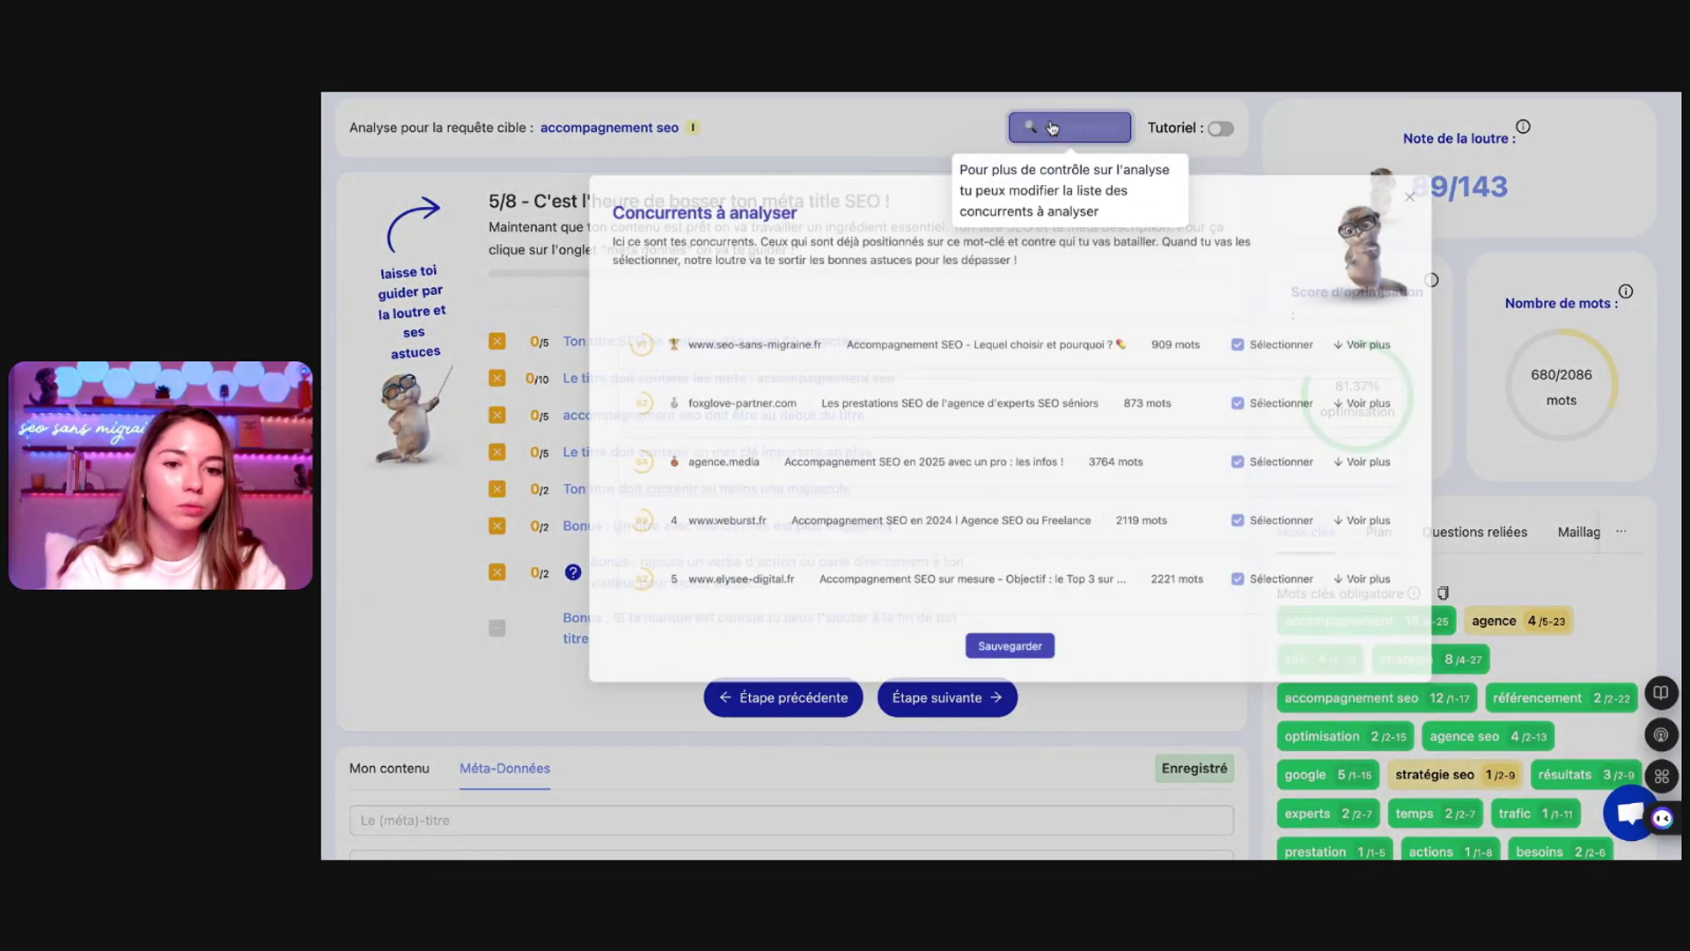
{"action": "left_click", "coordinate": [736, 847]}
{"action": "scroll", "coordinate": [774, 753], "scroll_direction": "down", "scroll_amount": 4}
Enter "Accompagnement SEO : lequel choisir et pourquoi ?" as the meta title
{"action": "left_click", "coordinate": [499, 532]}
{"action": "scroll", "coordinate": [616, 397], "scroll_direction": "up", "scroll_amount": 2}
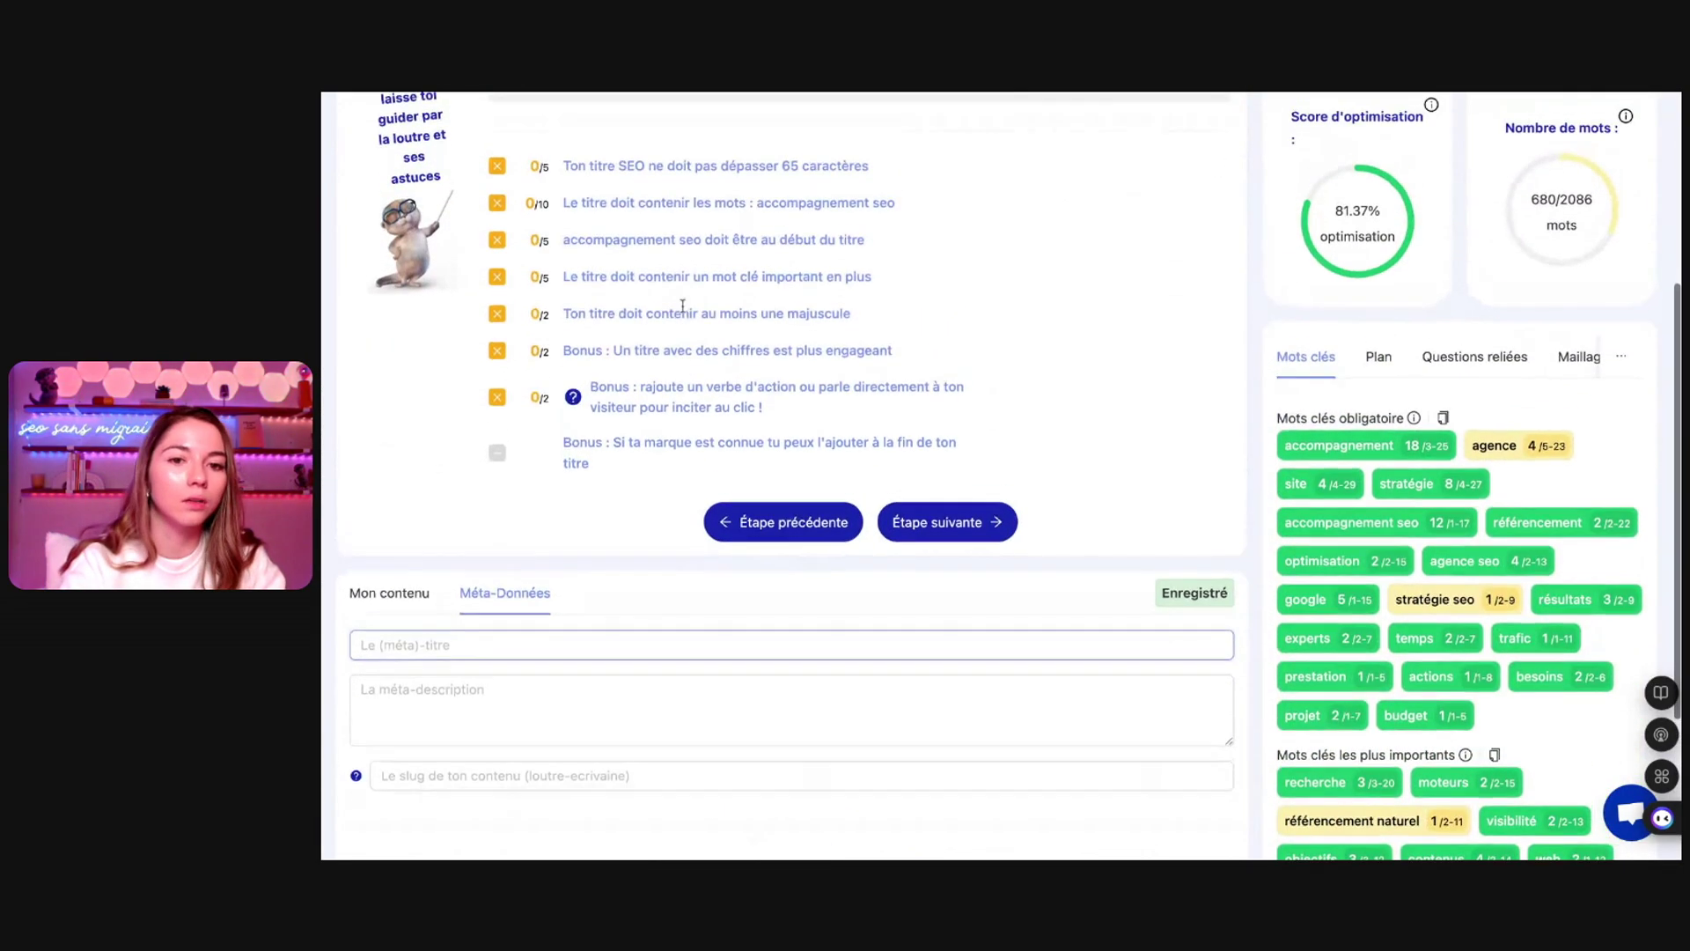
{"action": "type", "text": "A"}
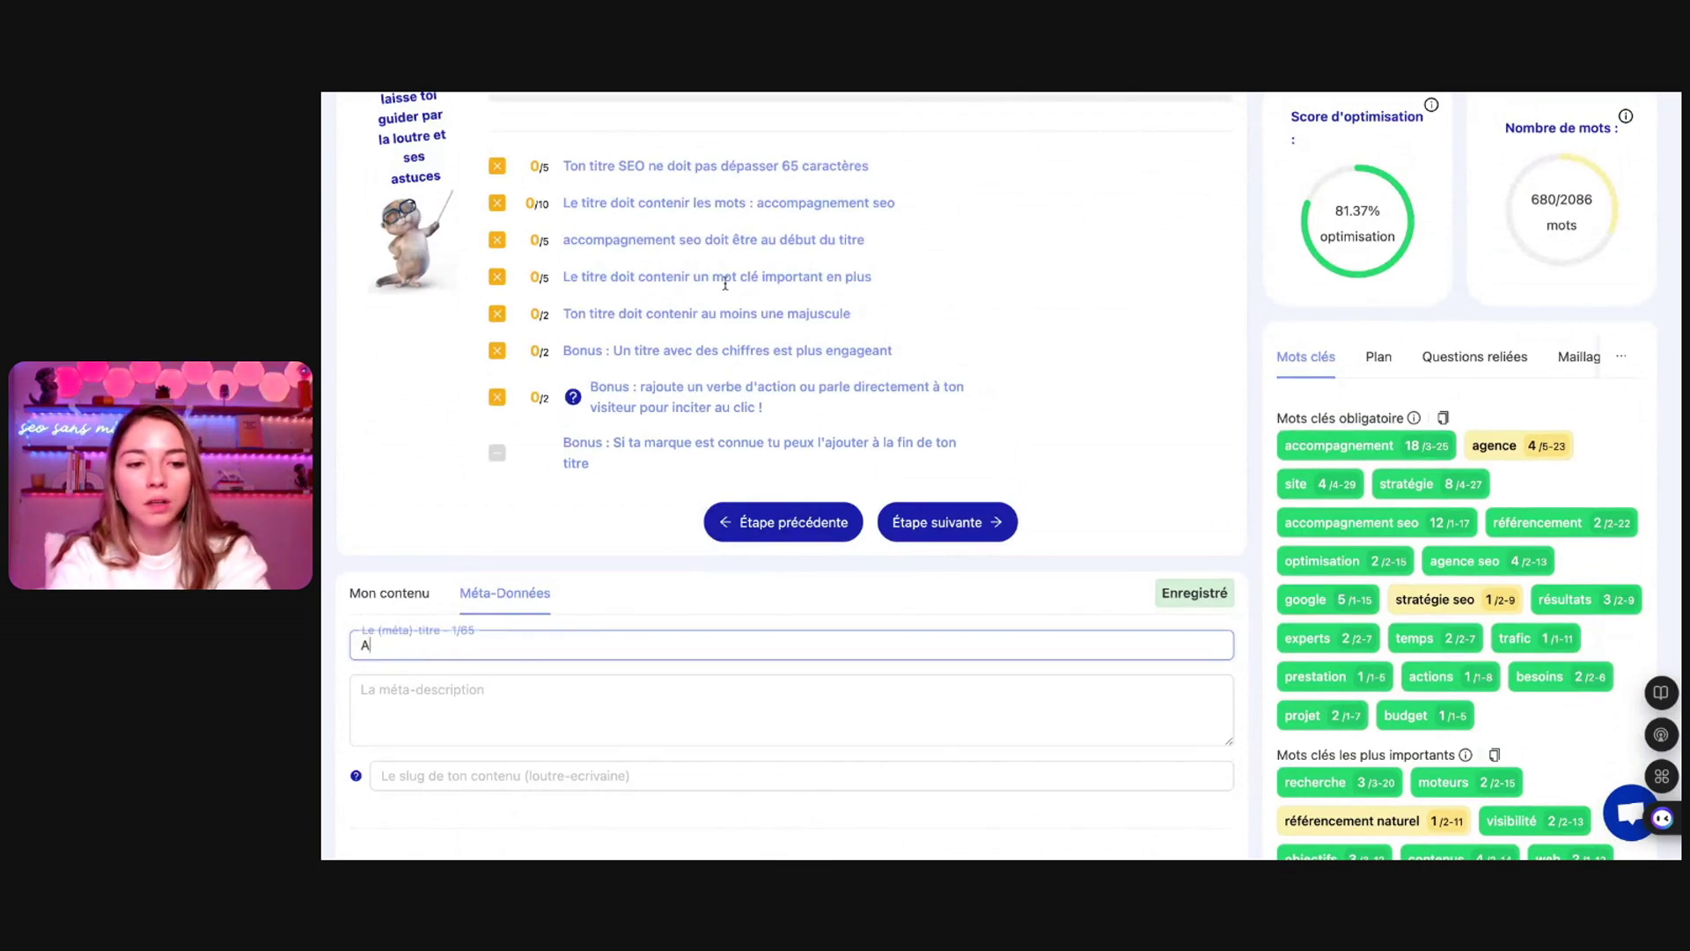
{"action": "type", "text": "ccompagnement SEO : lequel "}
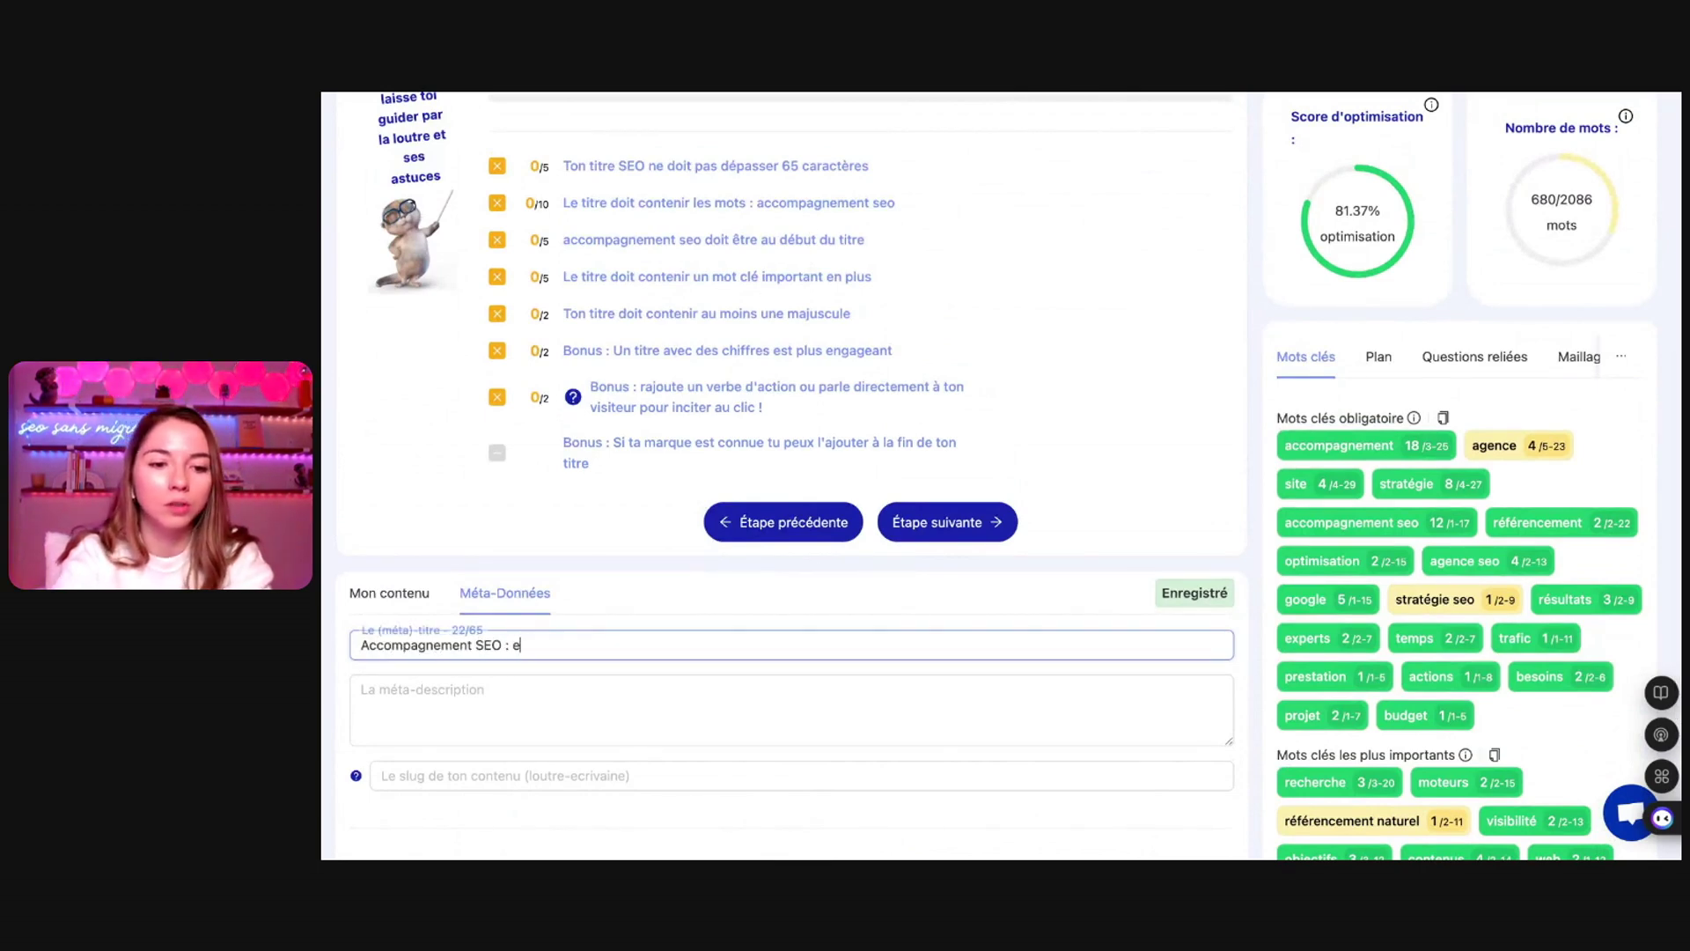
{"action": "type", "text": "choisir"}
{"action": "key", "text": "BackSpace"}
{"action": "key", "text": "BackSpace"}
{"action": "key", "text": "BackSpace"}
{"action": "key", "text": "BackSpace"}
{"action": "key", "text": "BackSpace"}
{"action": "key", "text": "BackSpace"}
{"action": "key", "text": "BackSpace"}
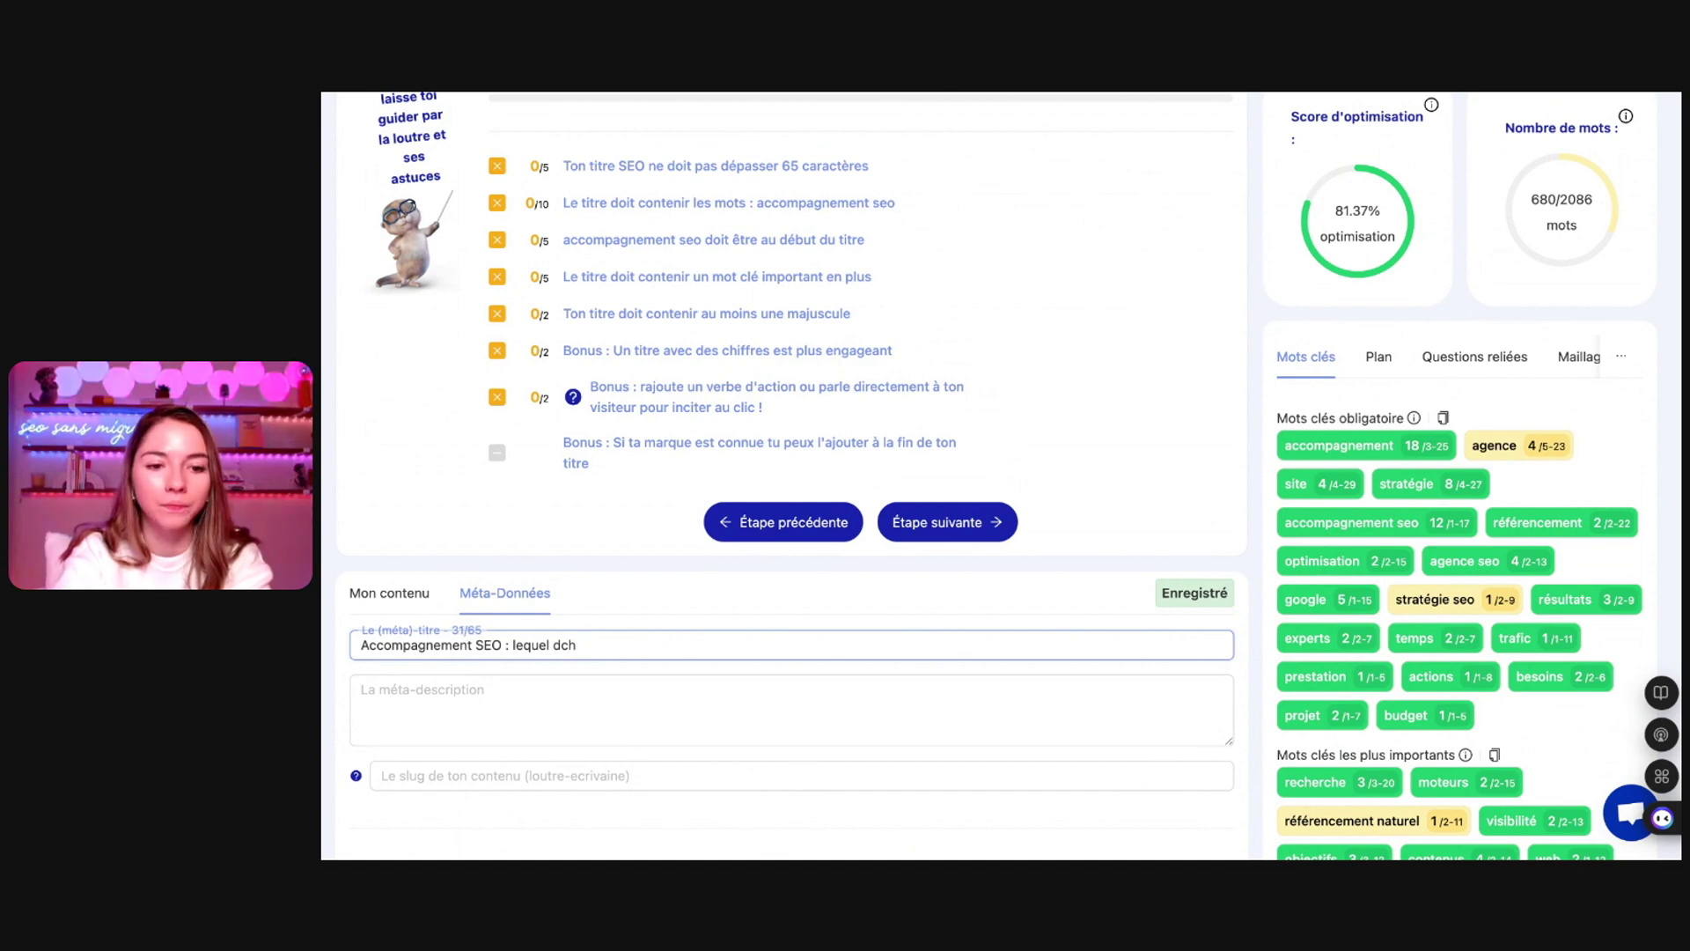
{"action": "type", "text": "choisir et pourquoi ?"}
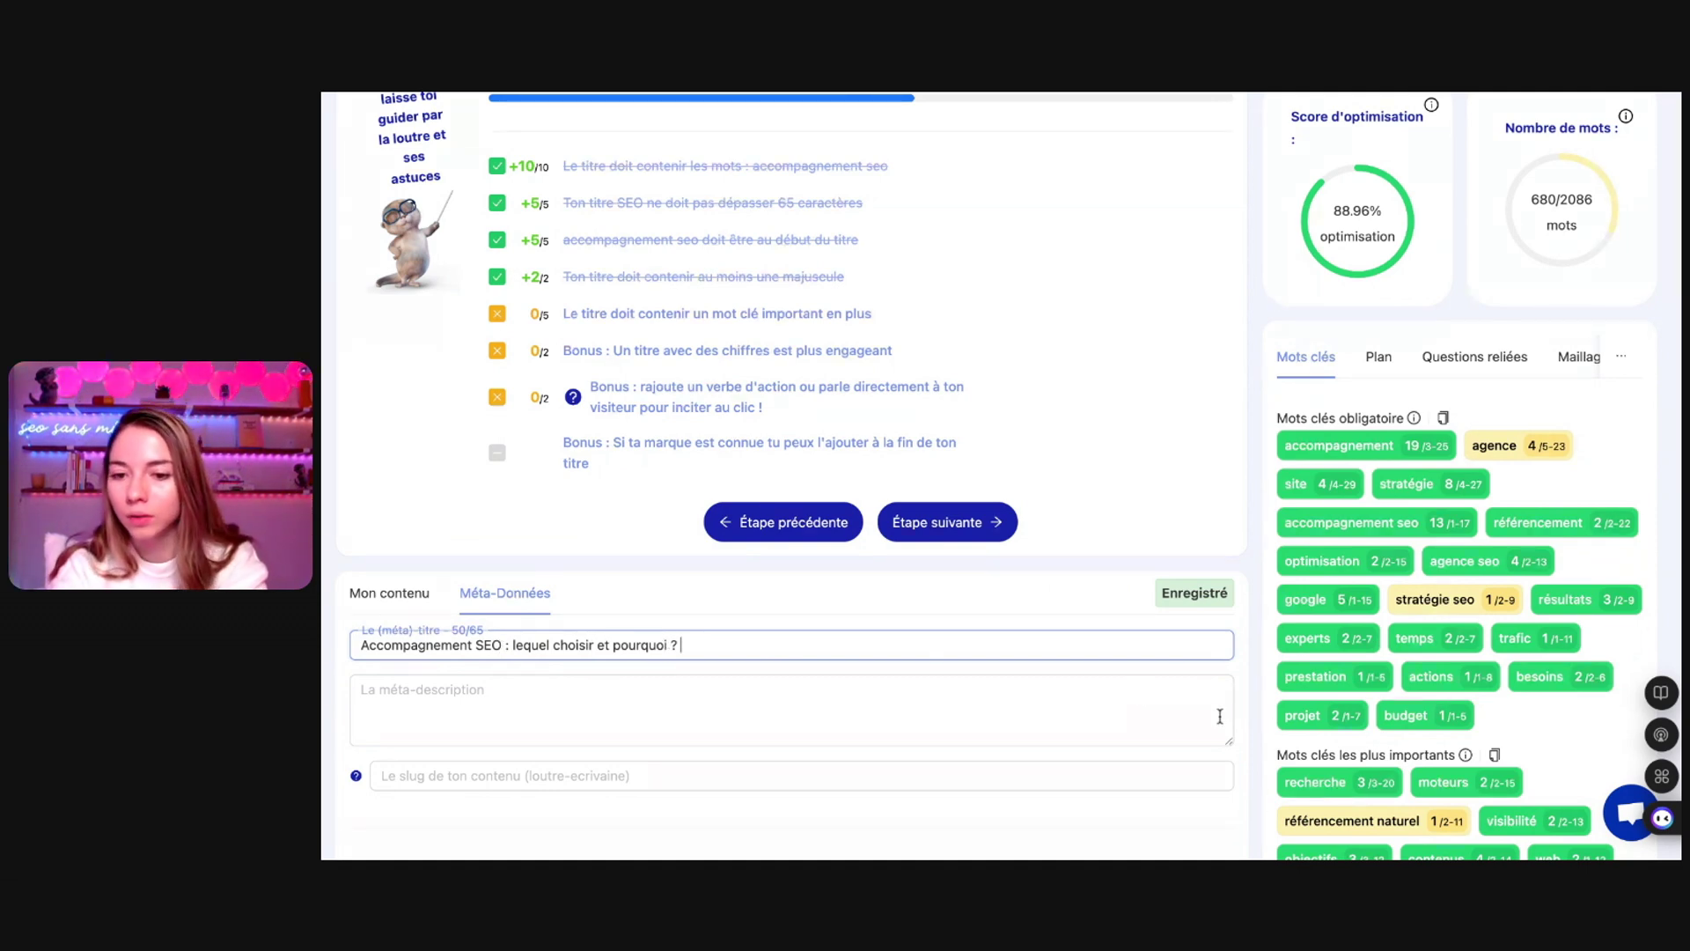
Consult the important keywords and reword the meta title as "Accompagnement SEO : lequel choisir pour son site web ?"
{"action": "scroll", "coordinate": [1362, 676], "scroll_direction": "down", "scroll_amount": 3}
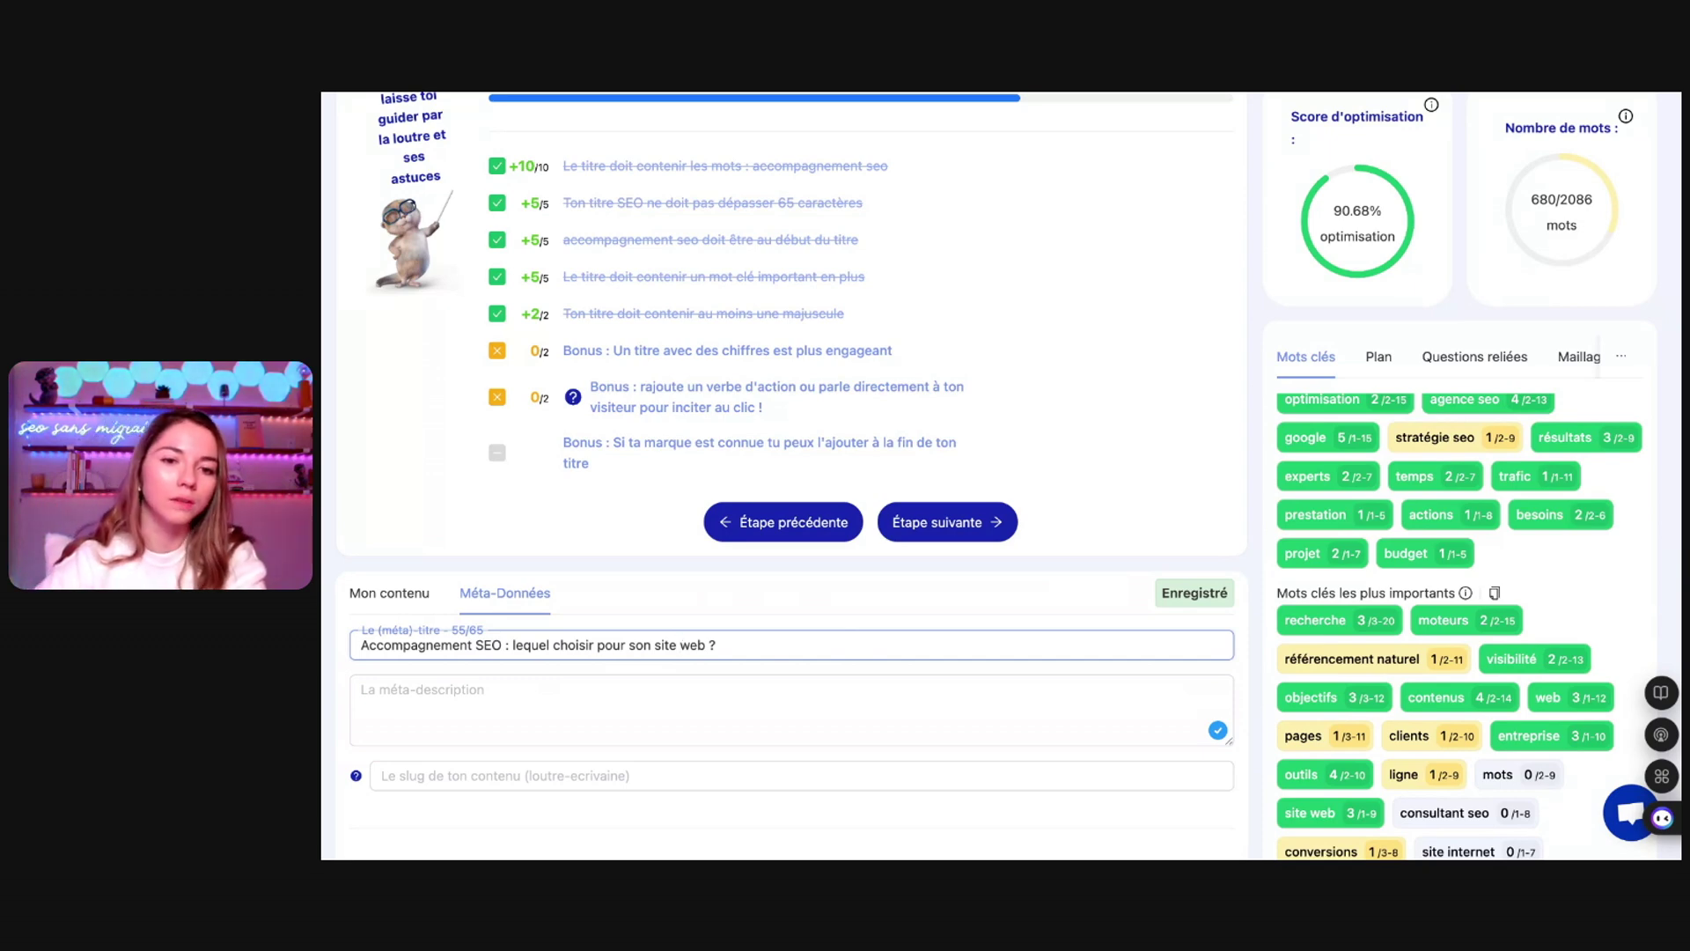
{"action": "scroll", "coordinate": [946, 558], "scroll_direction": "down", "scroll_amount": 1}
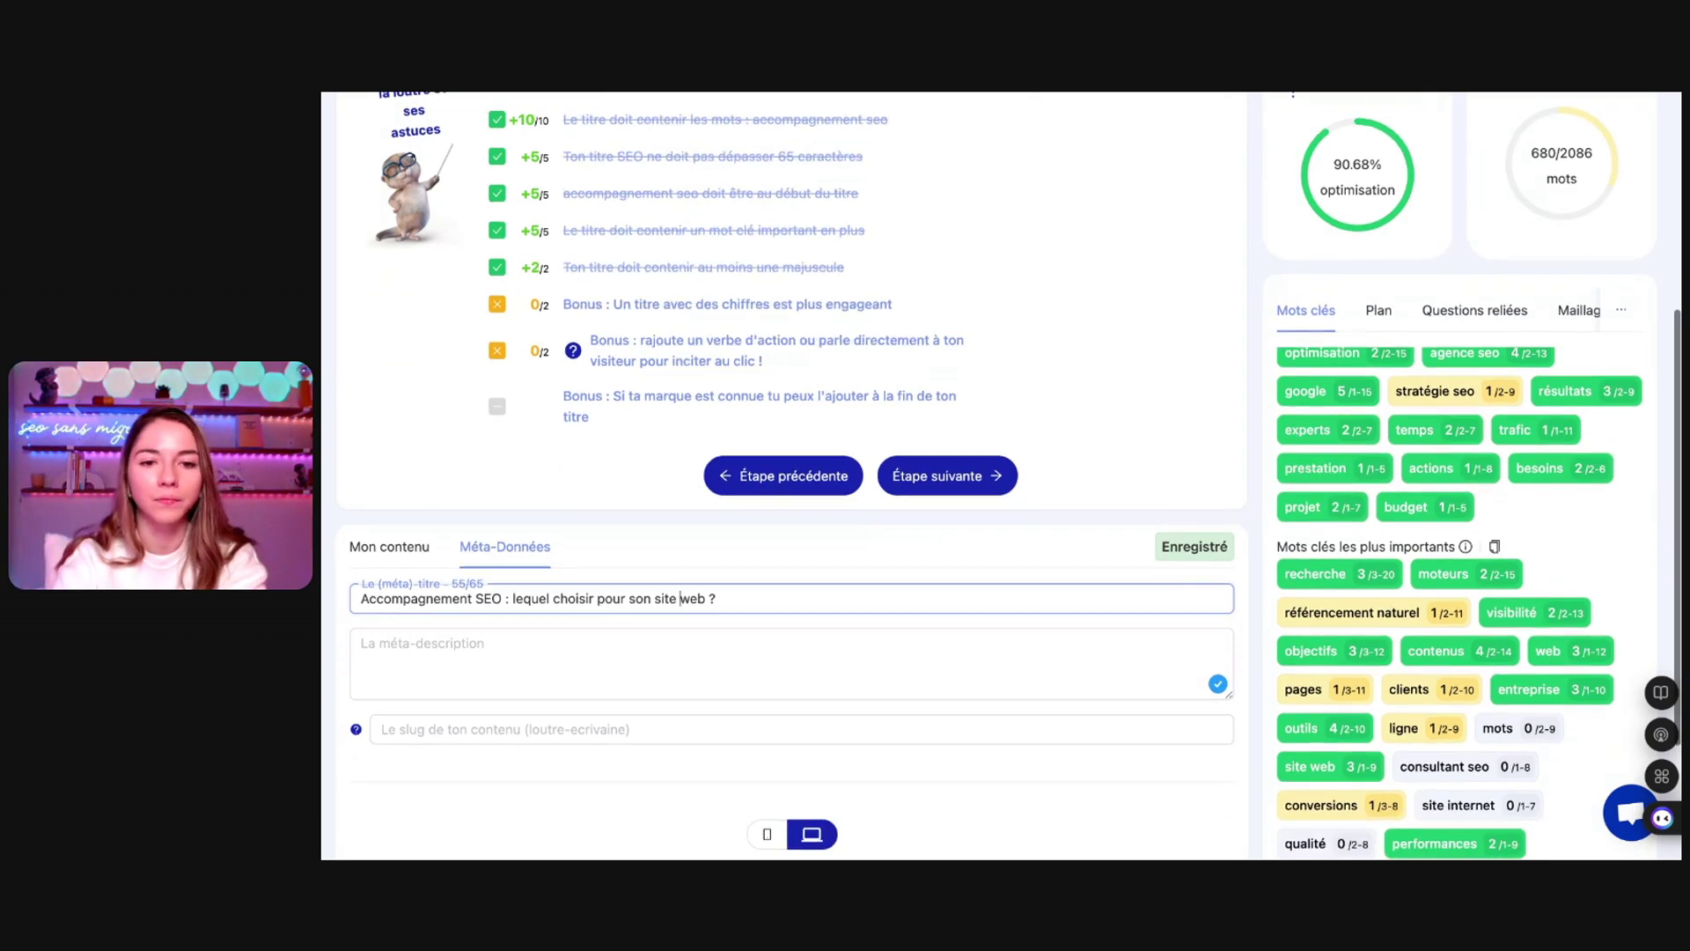
{"action": "scroll", "coordinate": [946, 558], "scroll_direction": "up", "scroll_amount": 2}
{"action": "scroll", "coordinate": [947, 558], "scroll_direction": "up", "scroll_amount": 3}
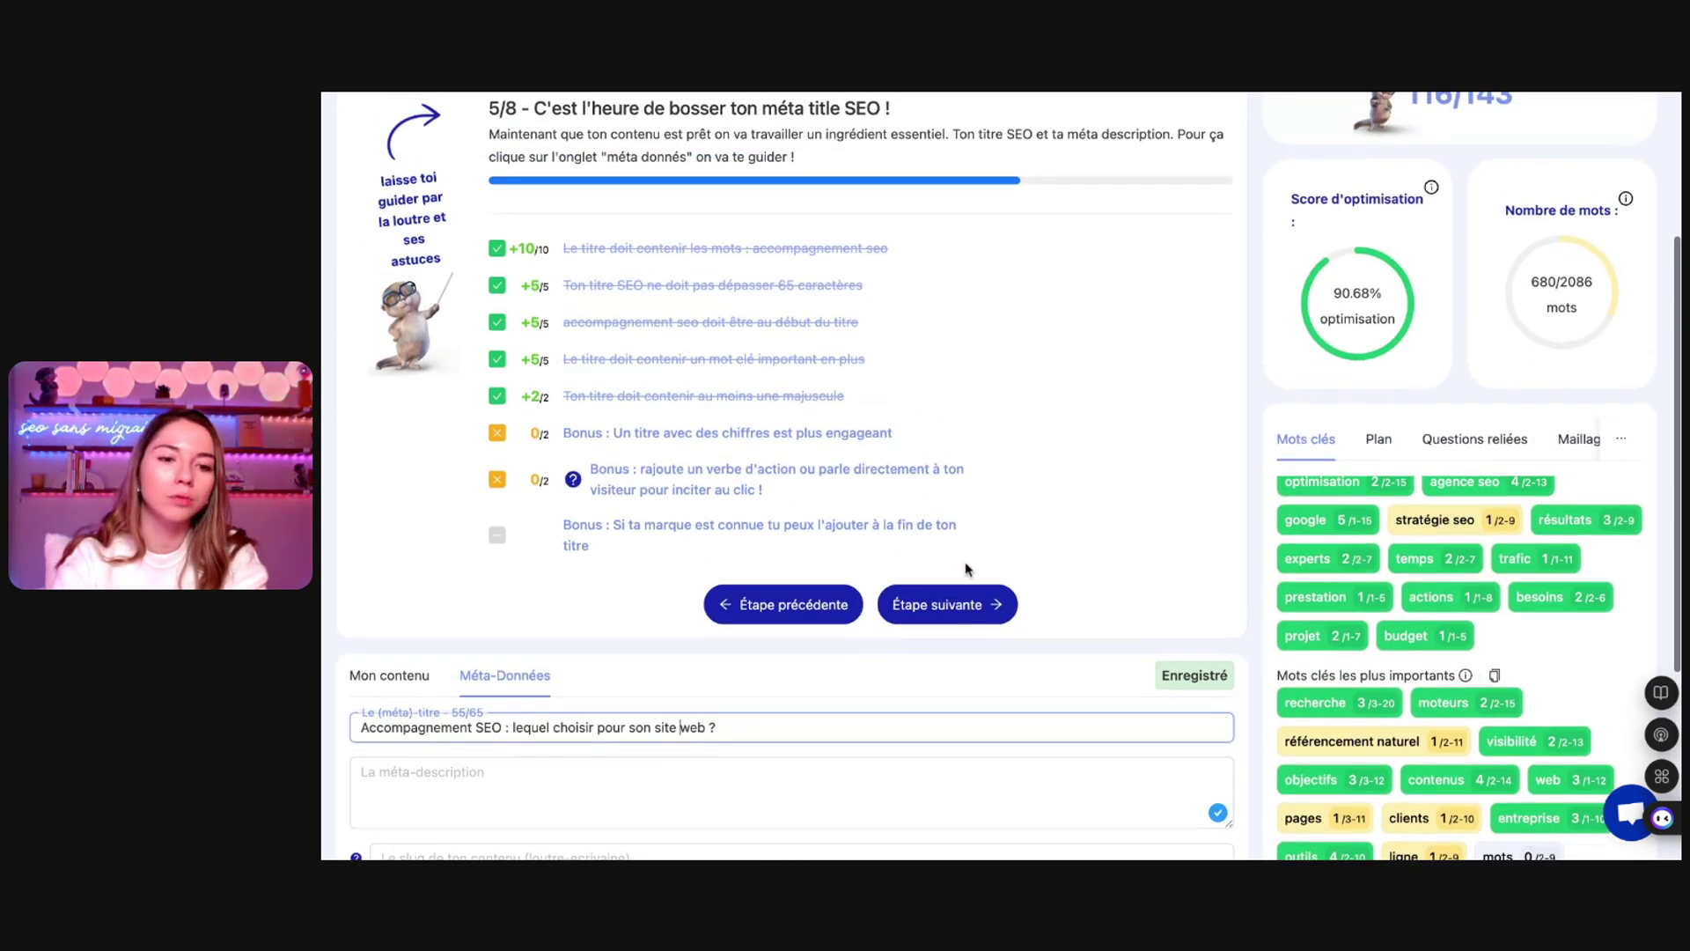
Advance the checklist past the meta description to step 7/8 on the URL and enter "écrivez-comme-ça" as the content slug
{"action": "left_click", "coordinate": [956, 700]}
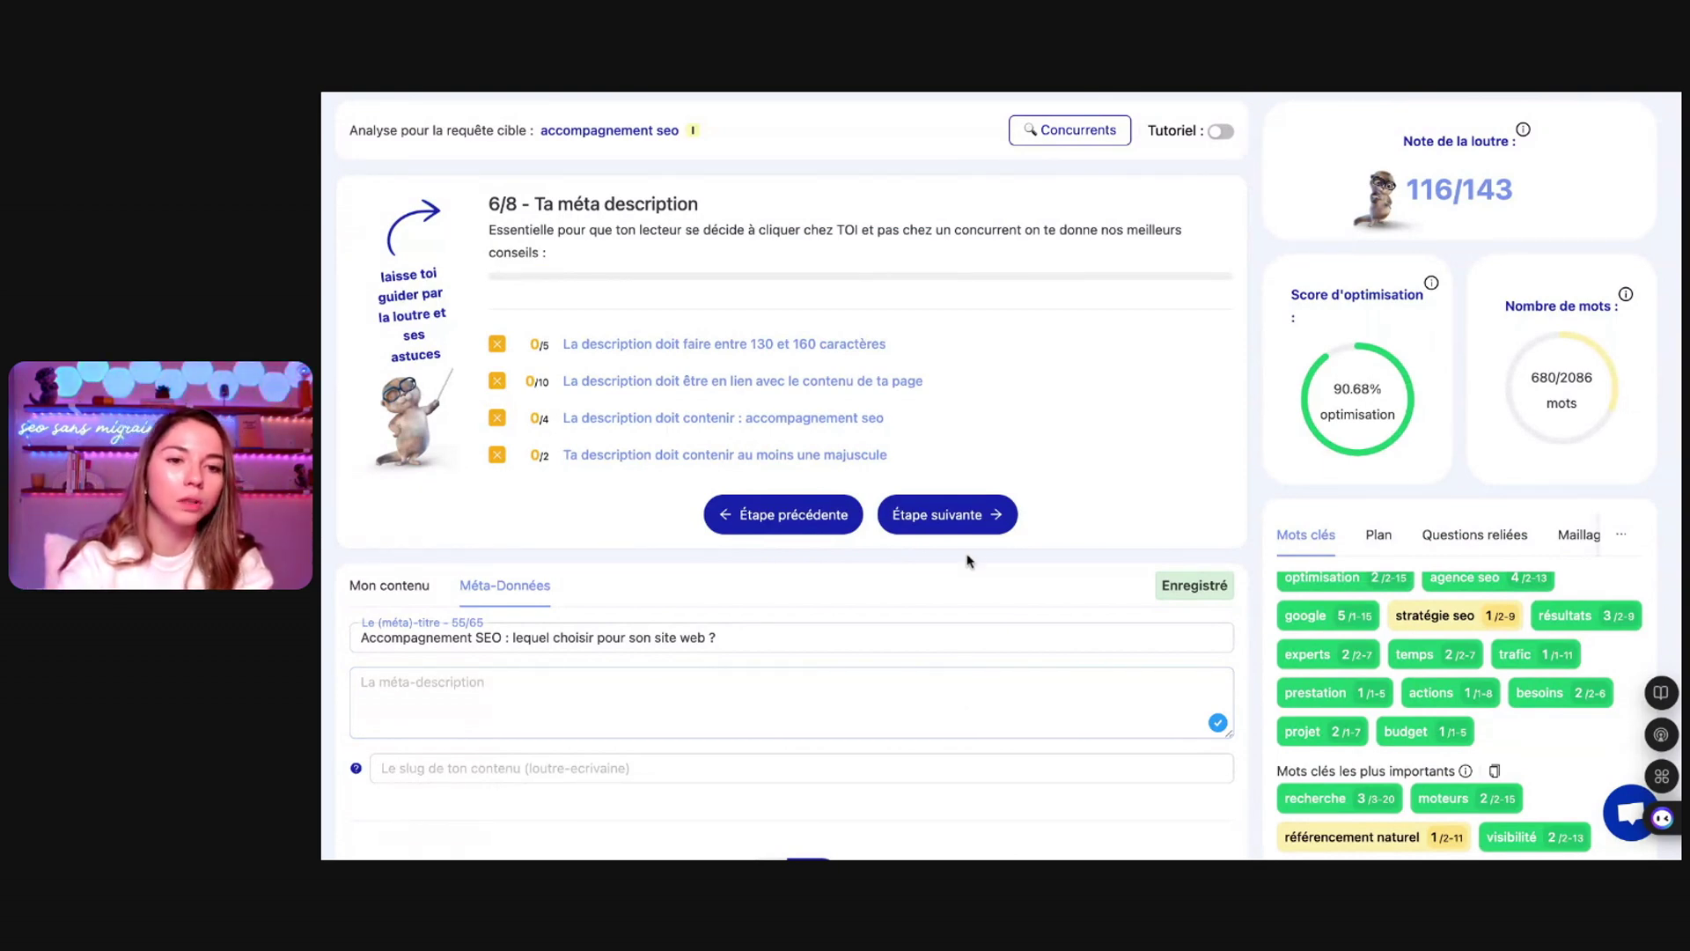
{"action": "left_click", "coordinate": [958, 525]}
{"action": "left_click", "coordinate": [607, 699]}
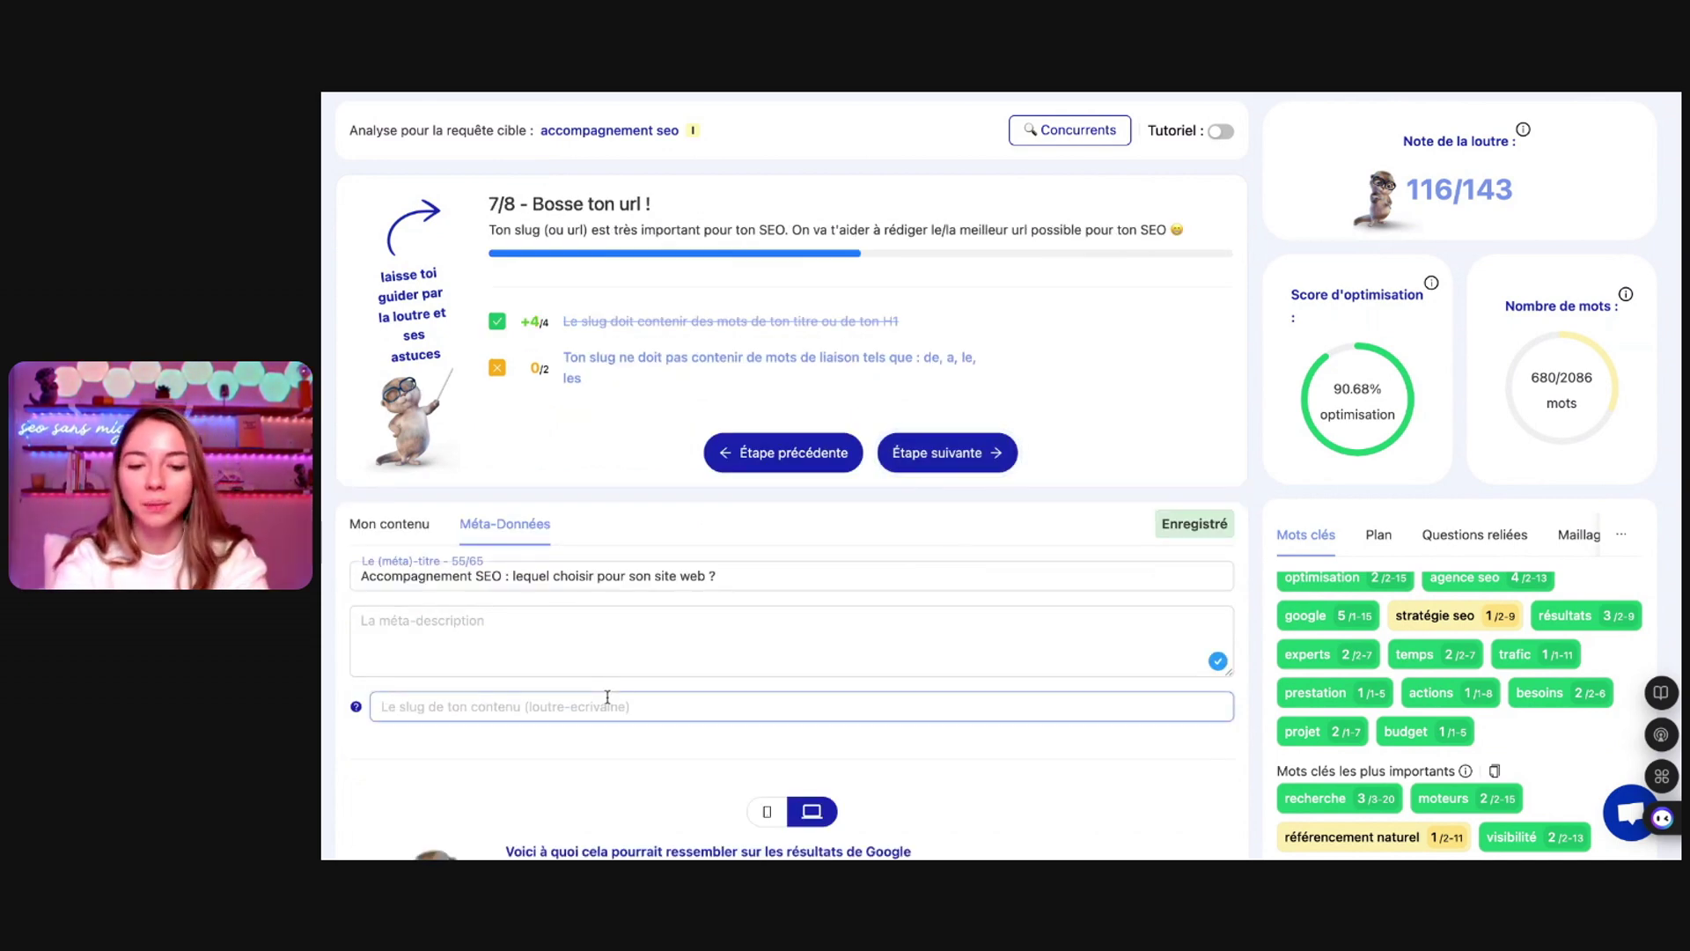
{"action": "type", "text": "écr"}
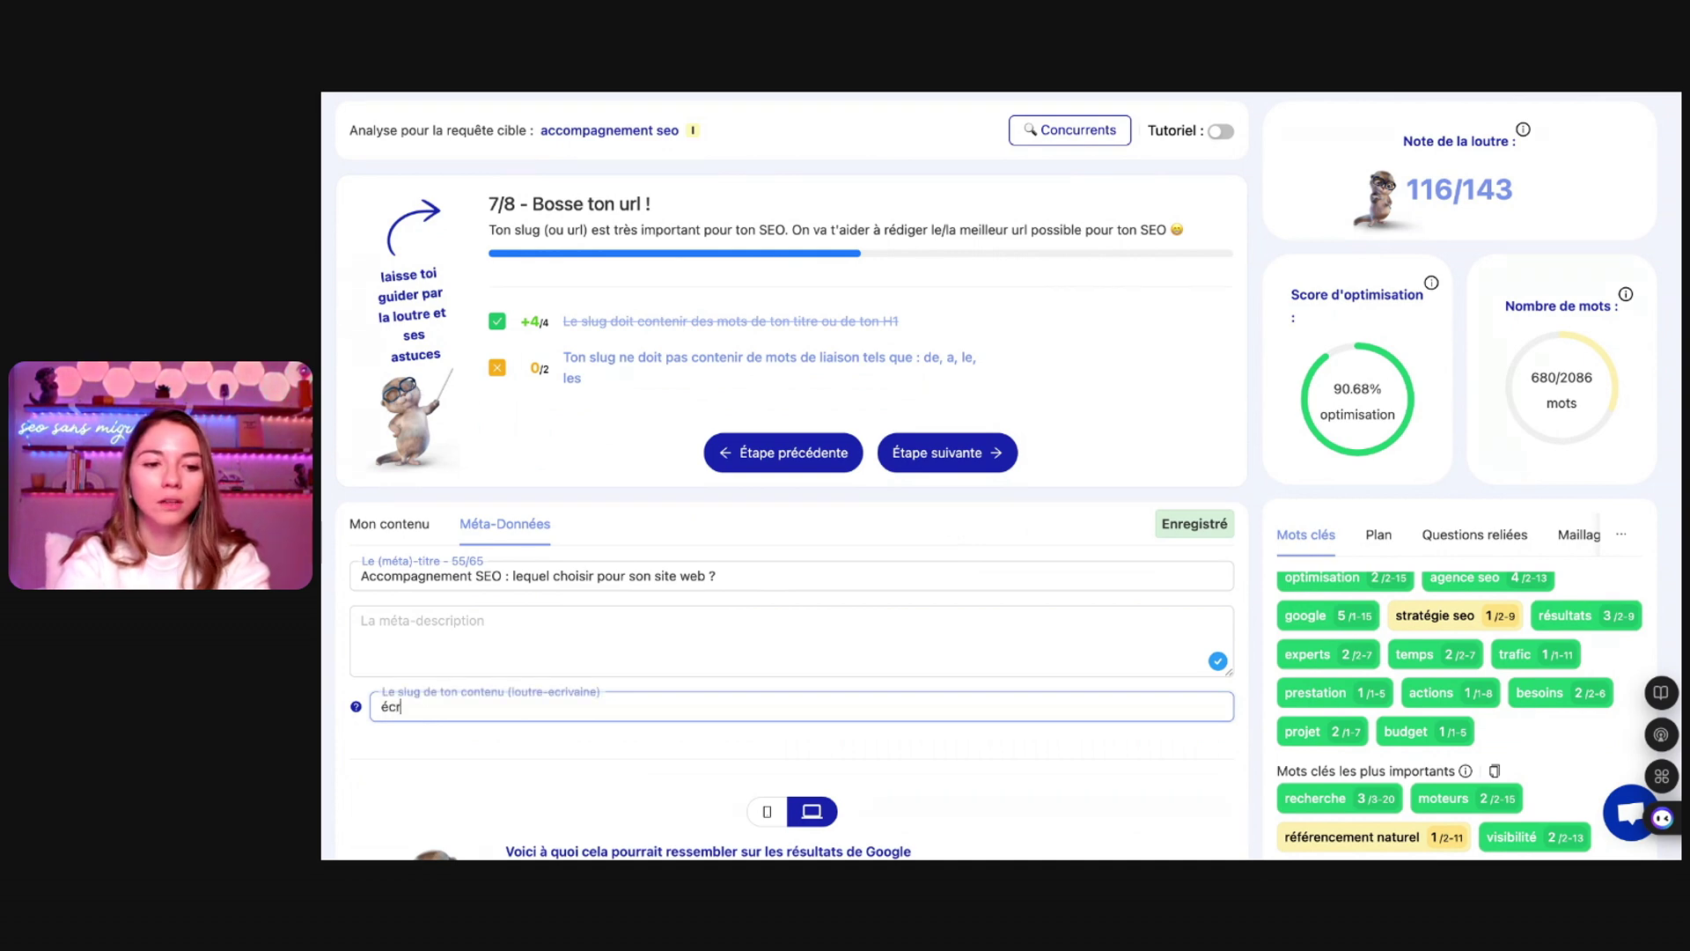
{"action": "type", "text": "ivez-comme-ç"}
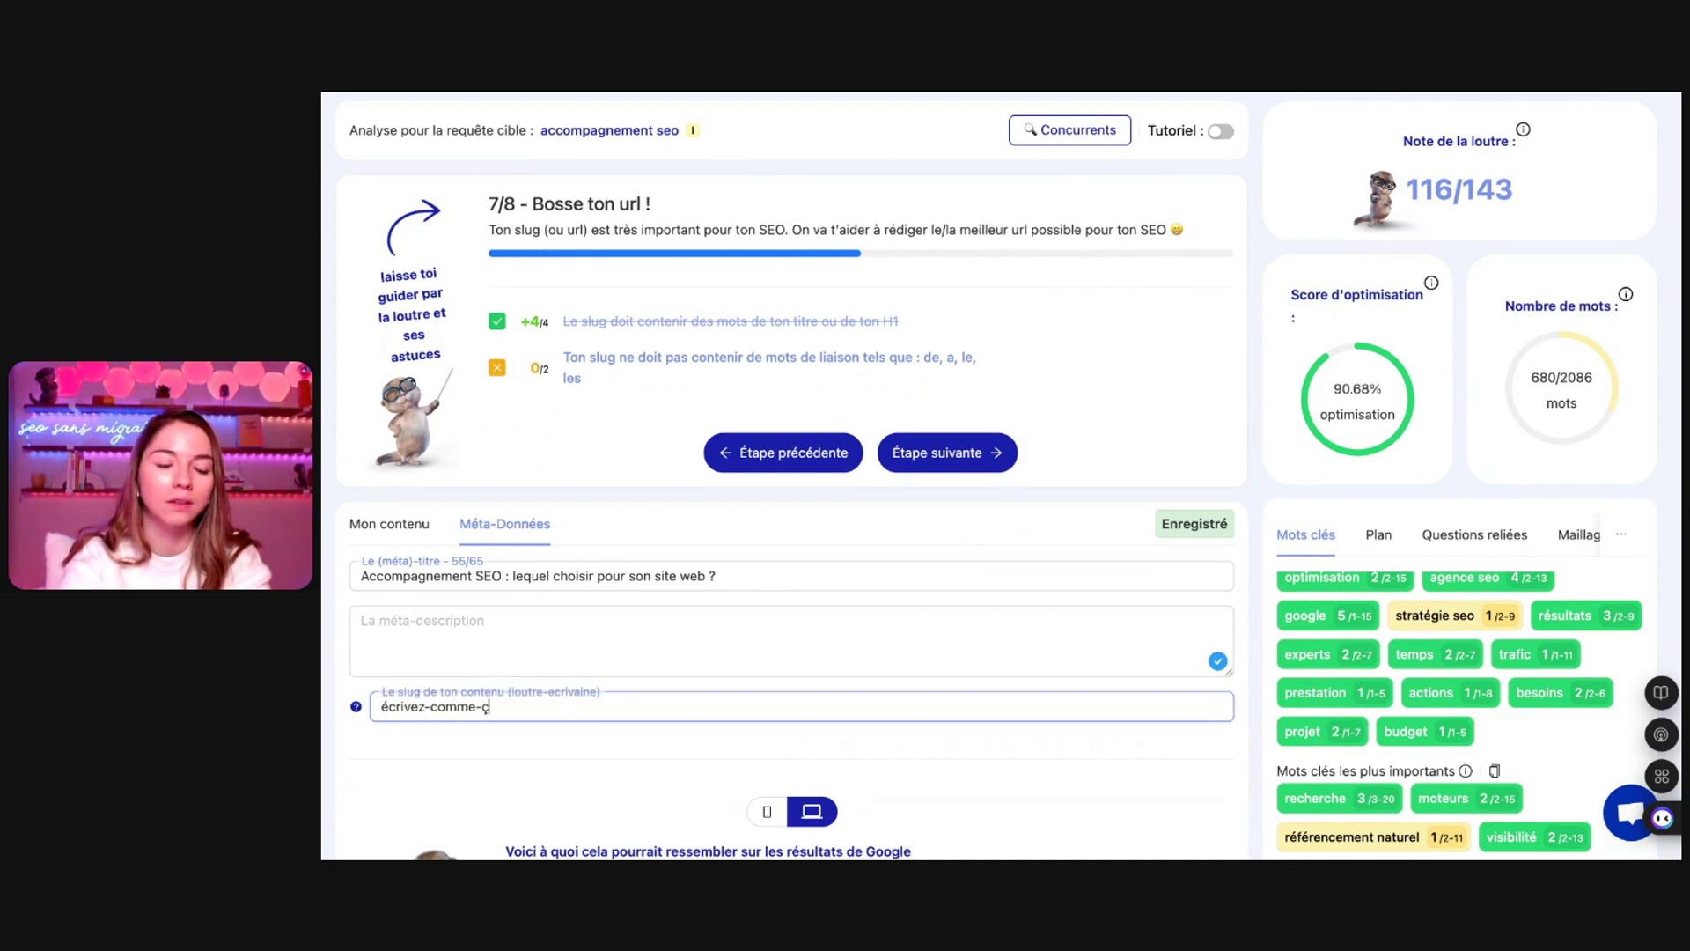
{"action": "type", "text": "a"}
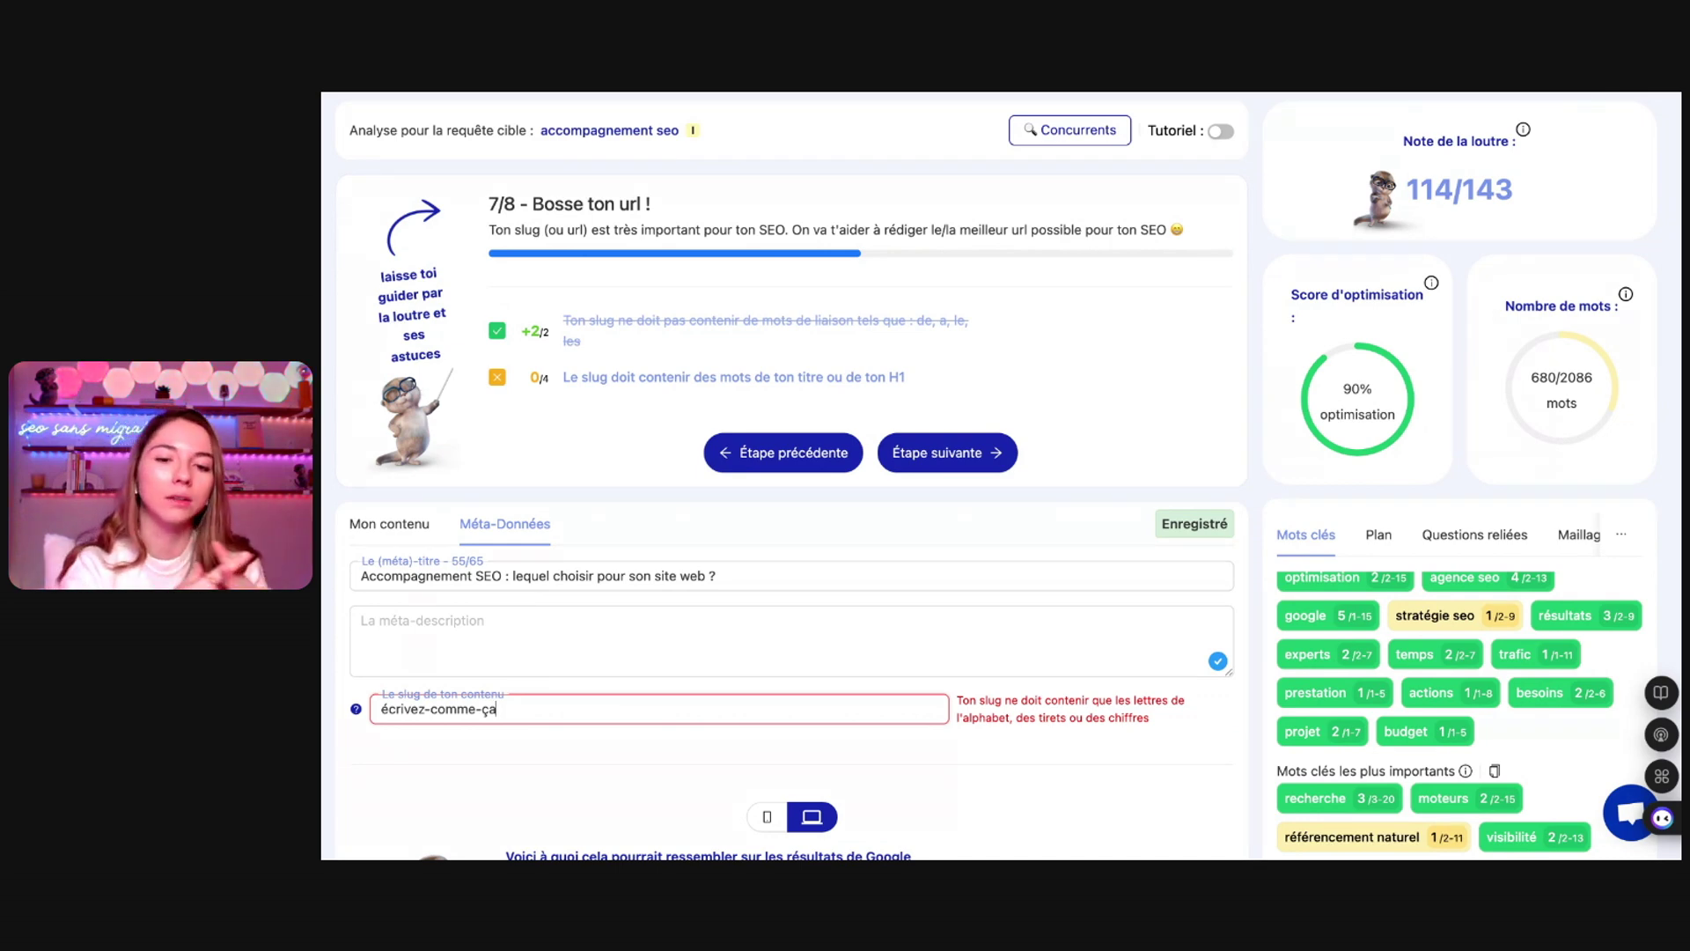
Advance to checklist step 8/8 and review the related questions for the article with their H2, H3 and H4 insertion options
{"action": "left_click", "coordinate": [947, 452]}
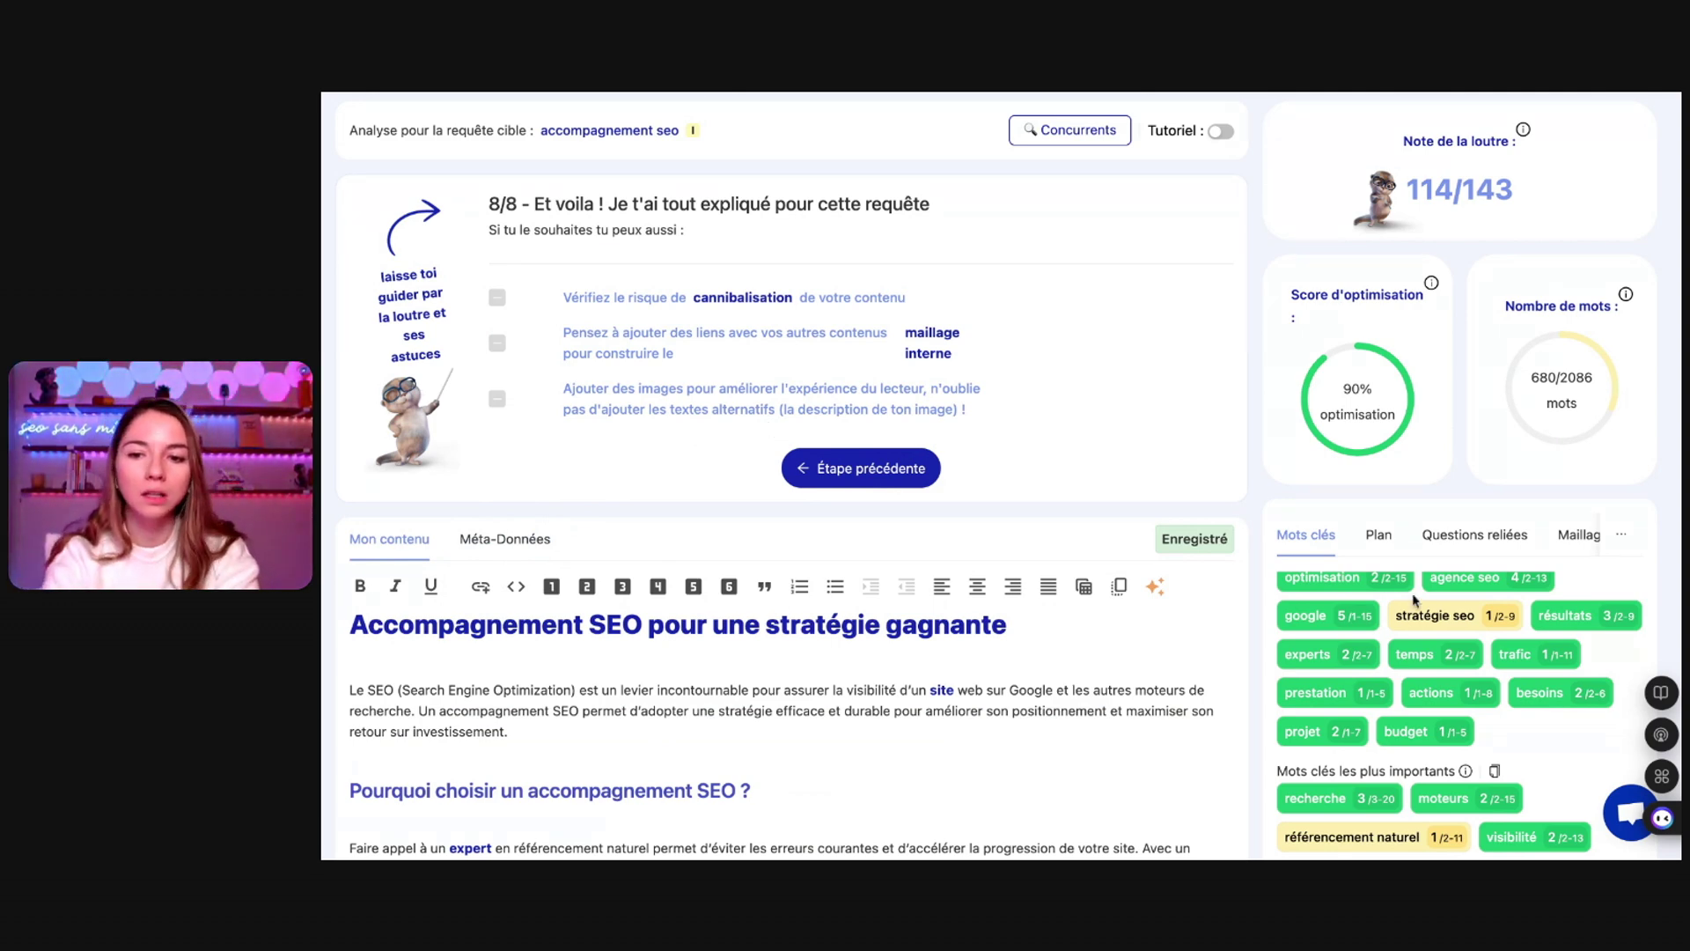
{"action": "left_click", "coordinate": [1463, 539]}
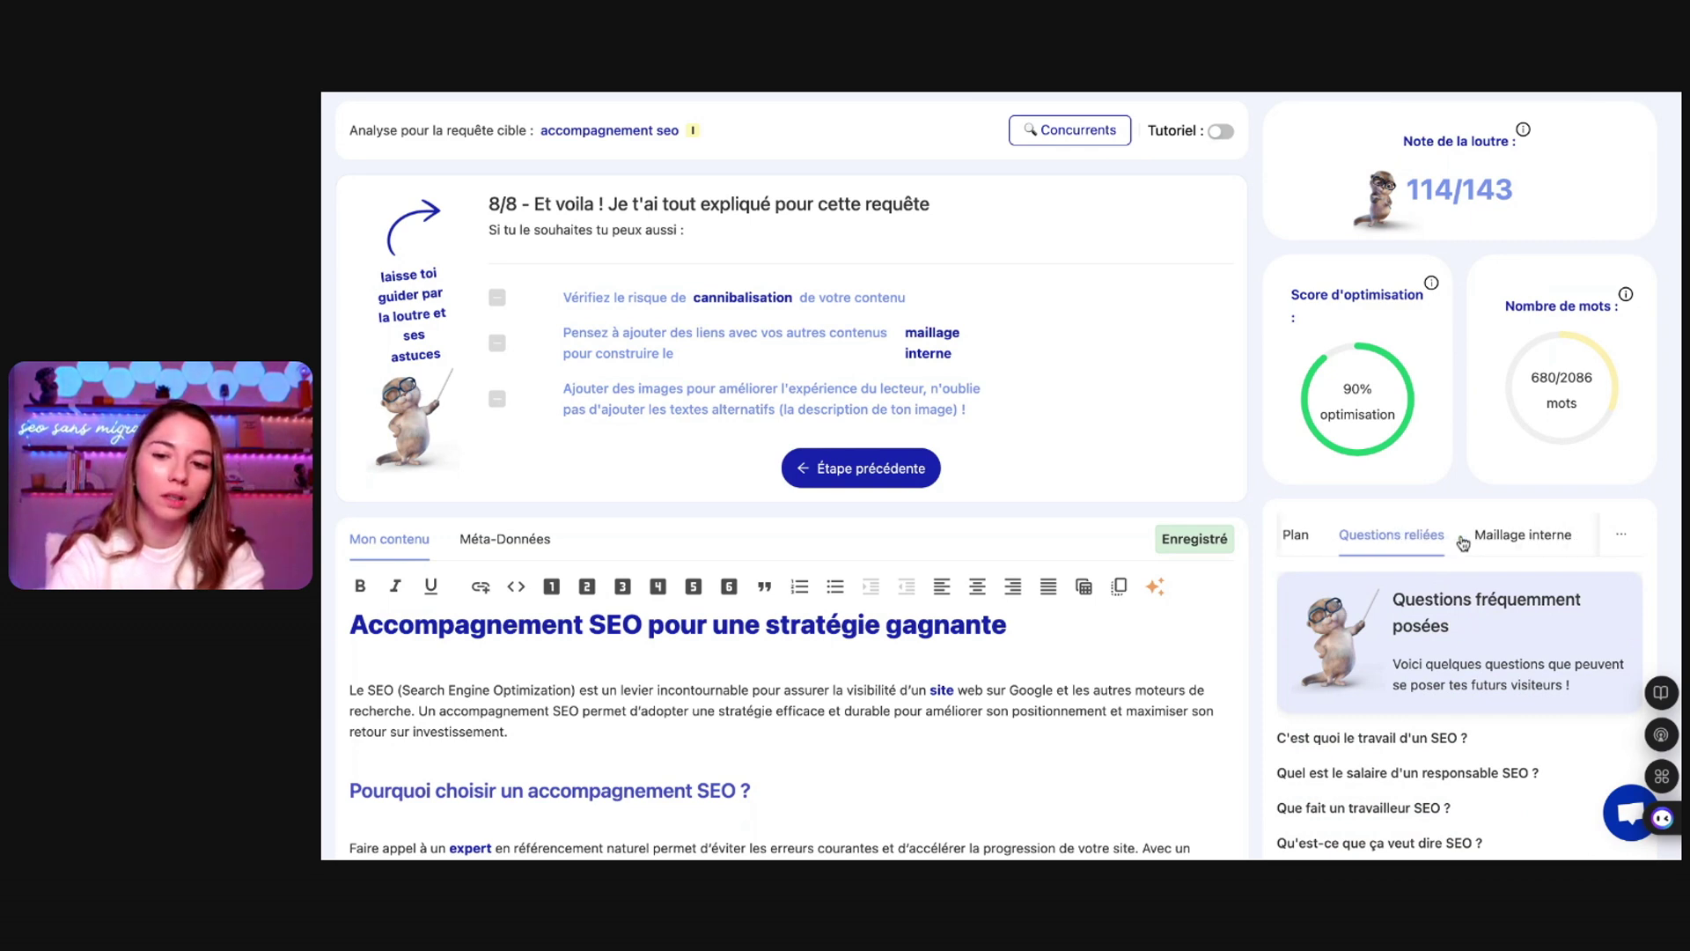
{"action": "scroll", "coordinate": [1463, 543], "scroll_direction": "down", "scroll_amount": 1}
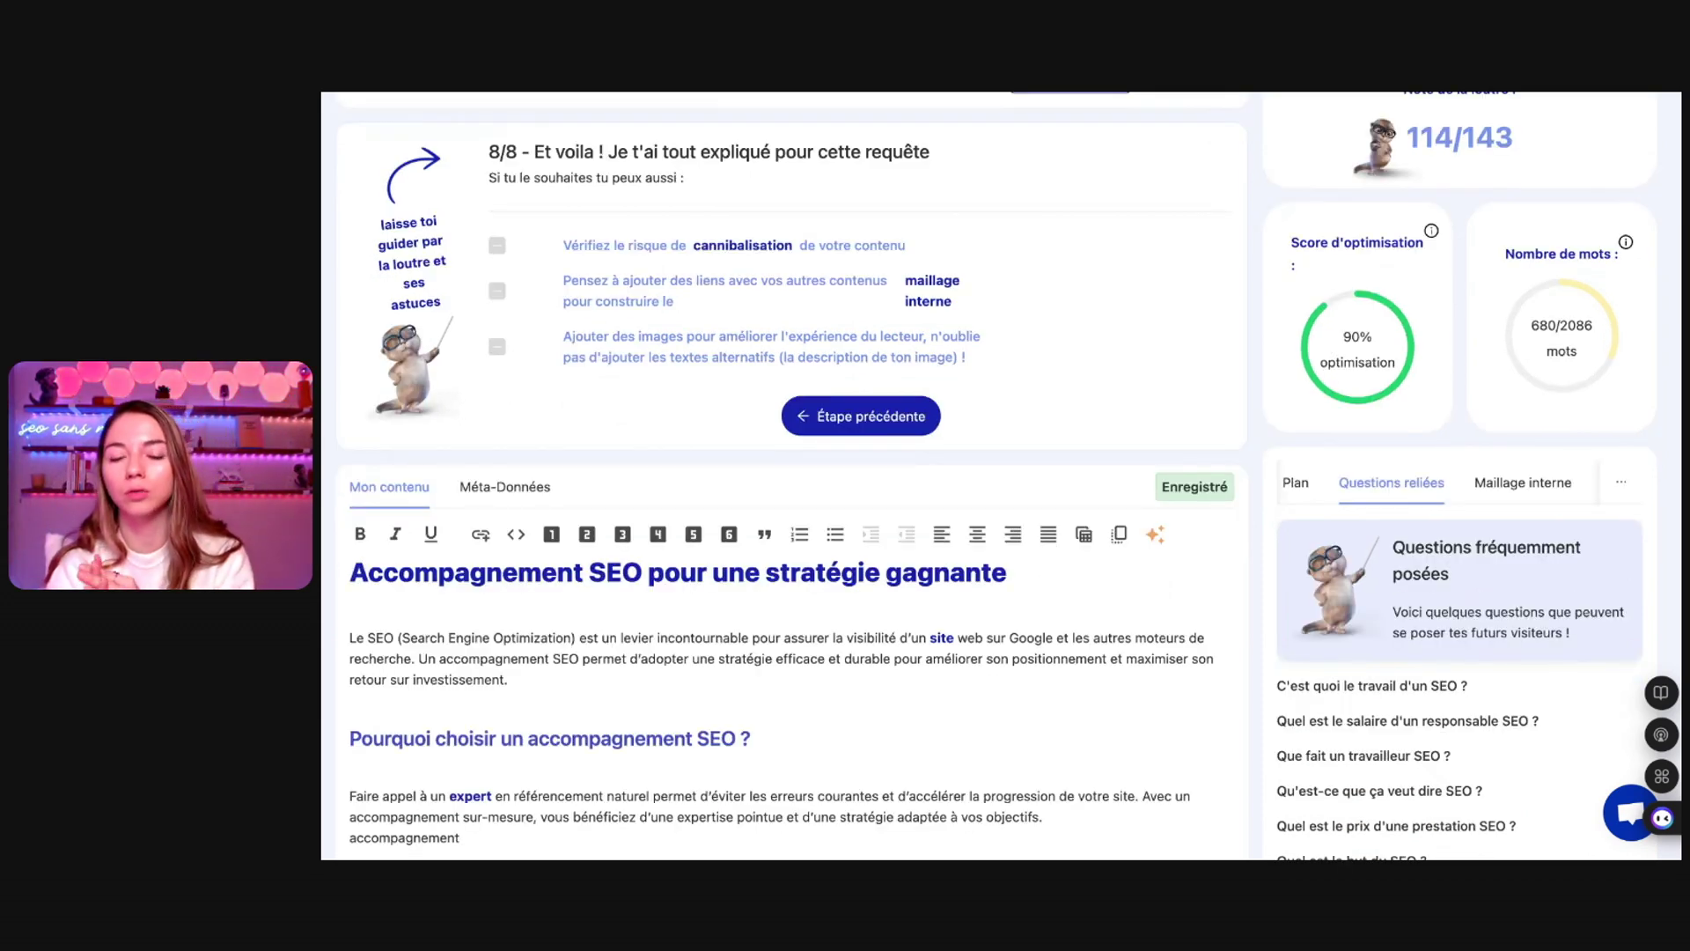
{"action": "scroll", "coordinate": [1482, 733], "scroll_direction": "down", "scroll_amount": 3}
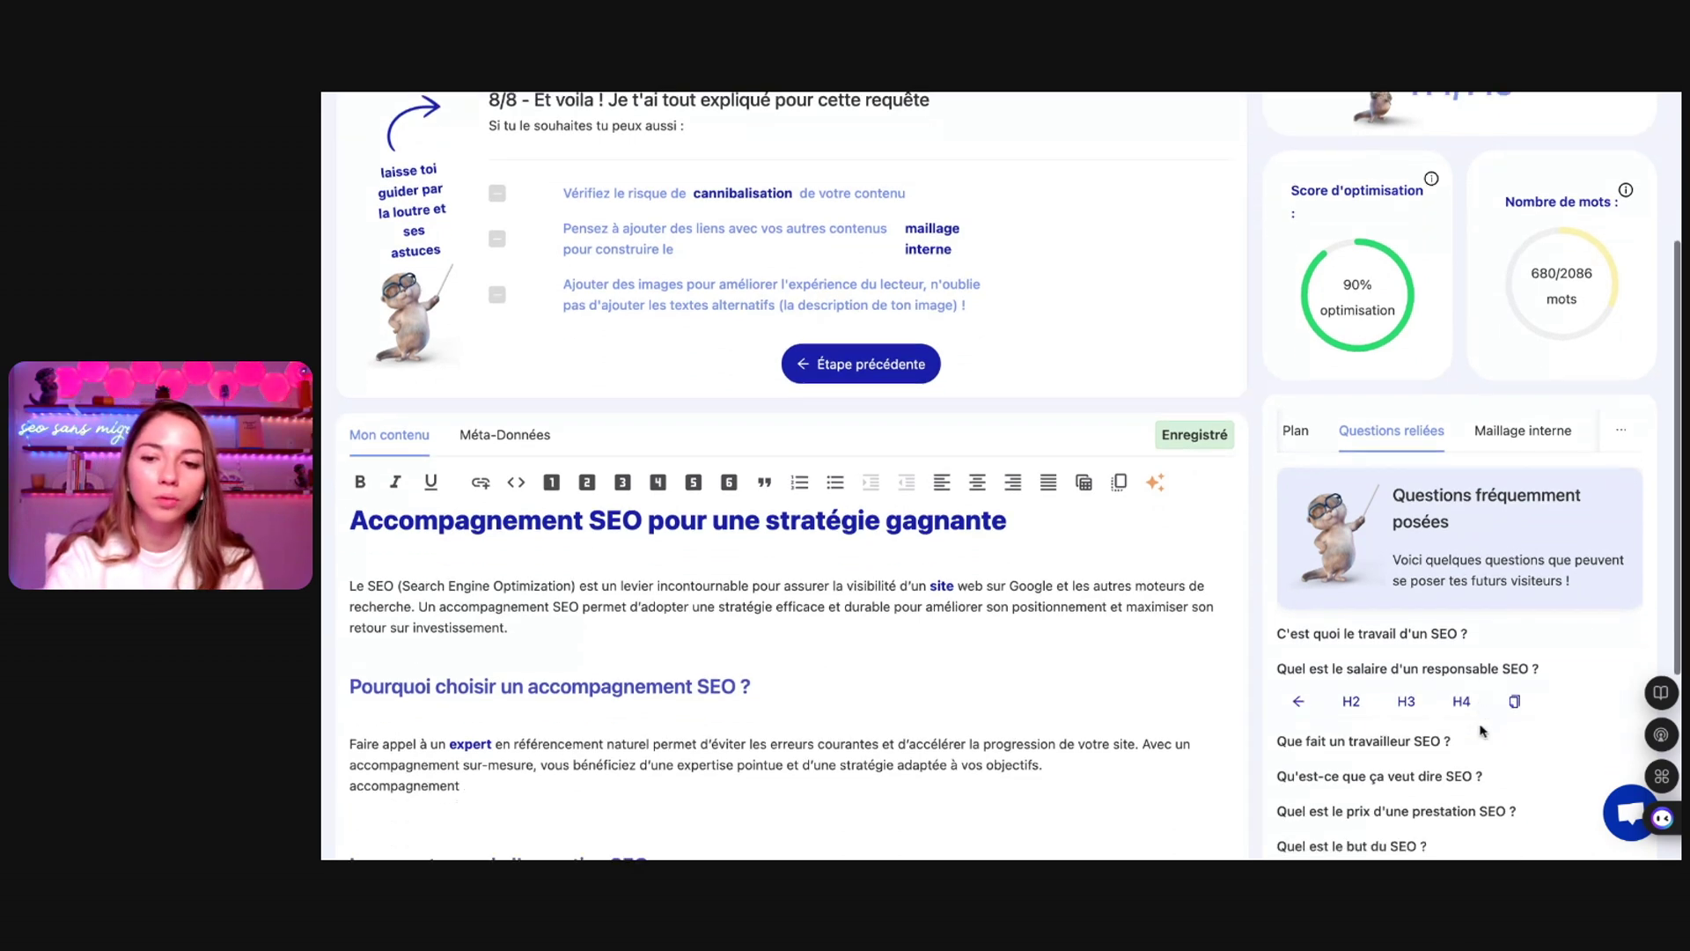
{"action": "scroll", "coordinate": [1483, 729], "scroll_direction": "down", "scroll_amount": 5}
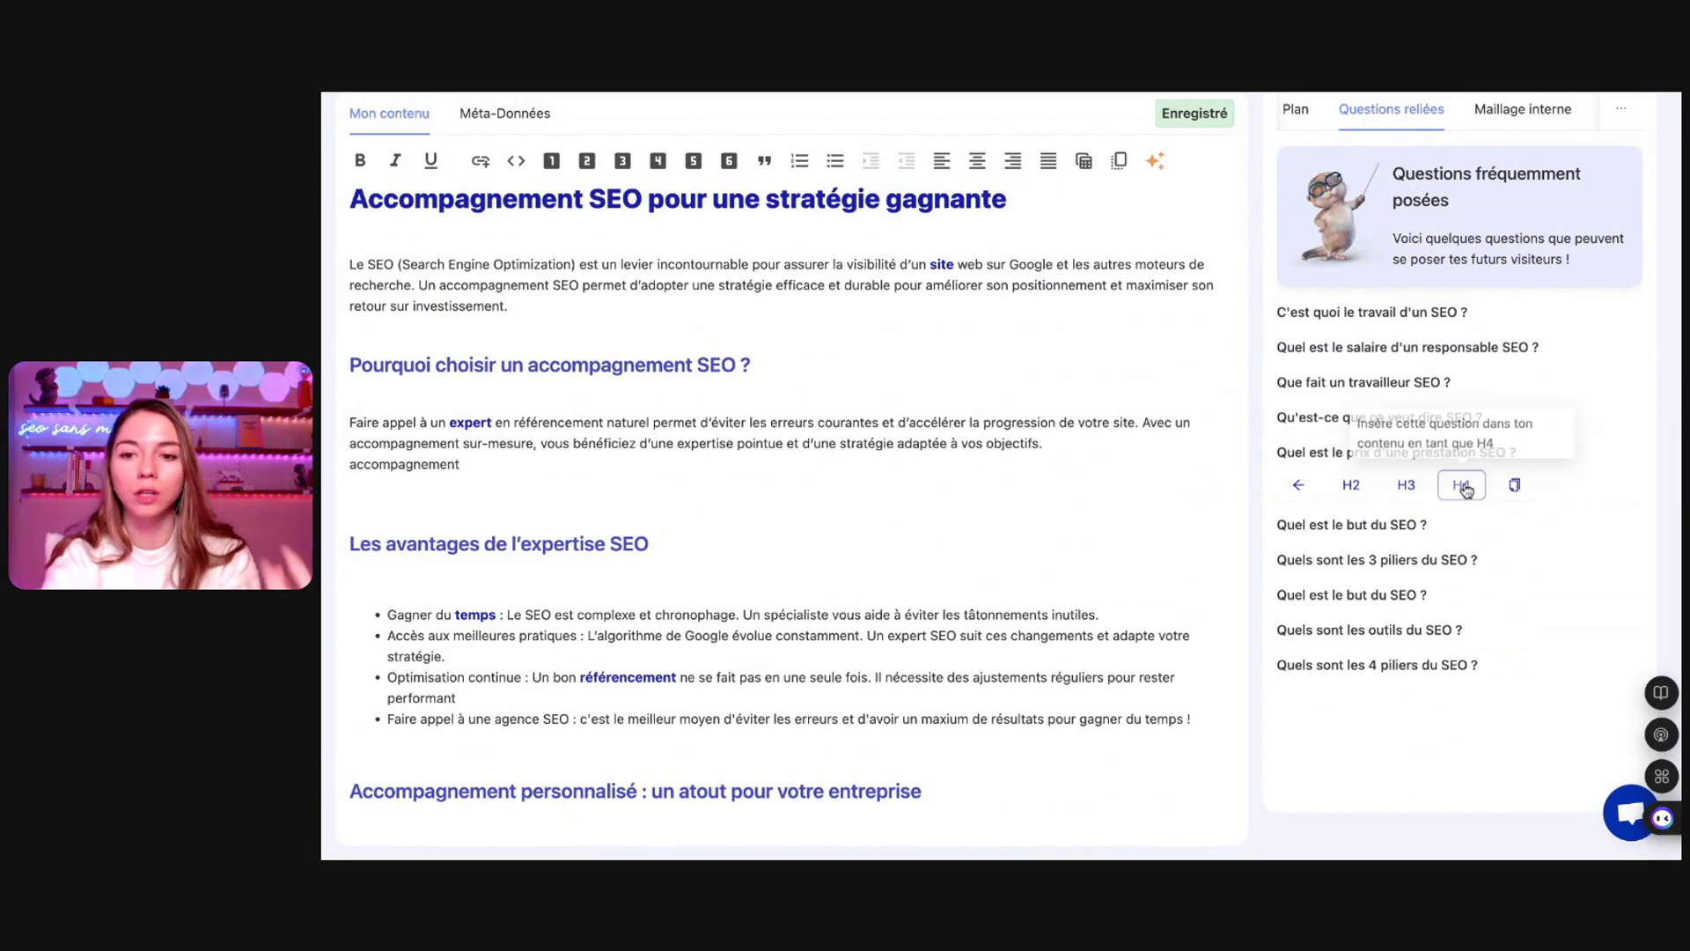
{"action": "mouse_move", "coordinate": [1373, 550]}
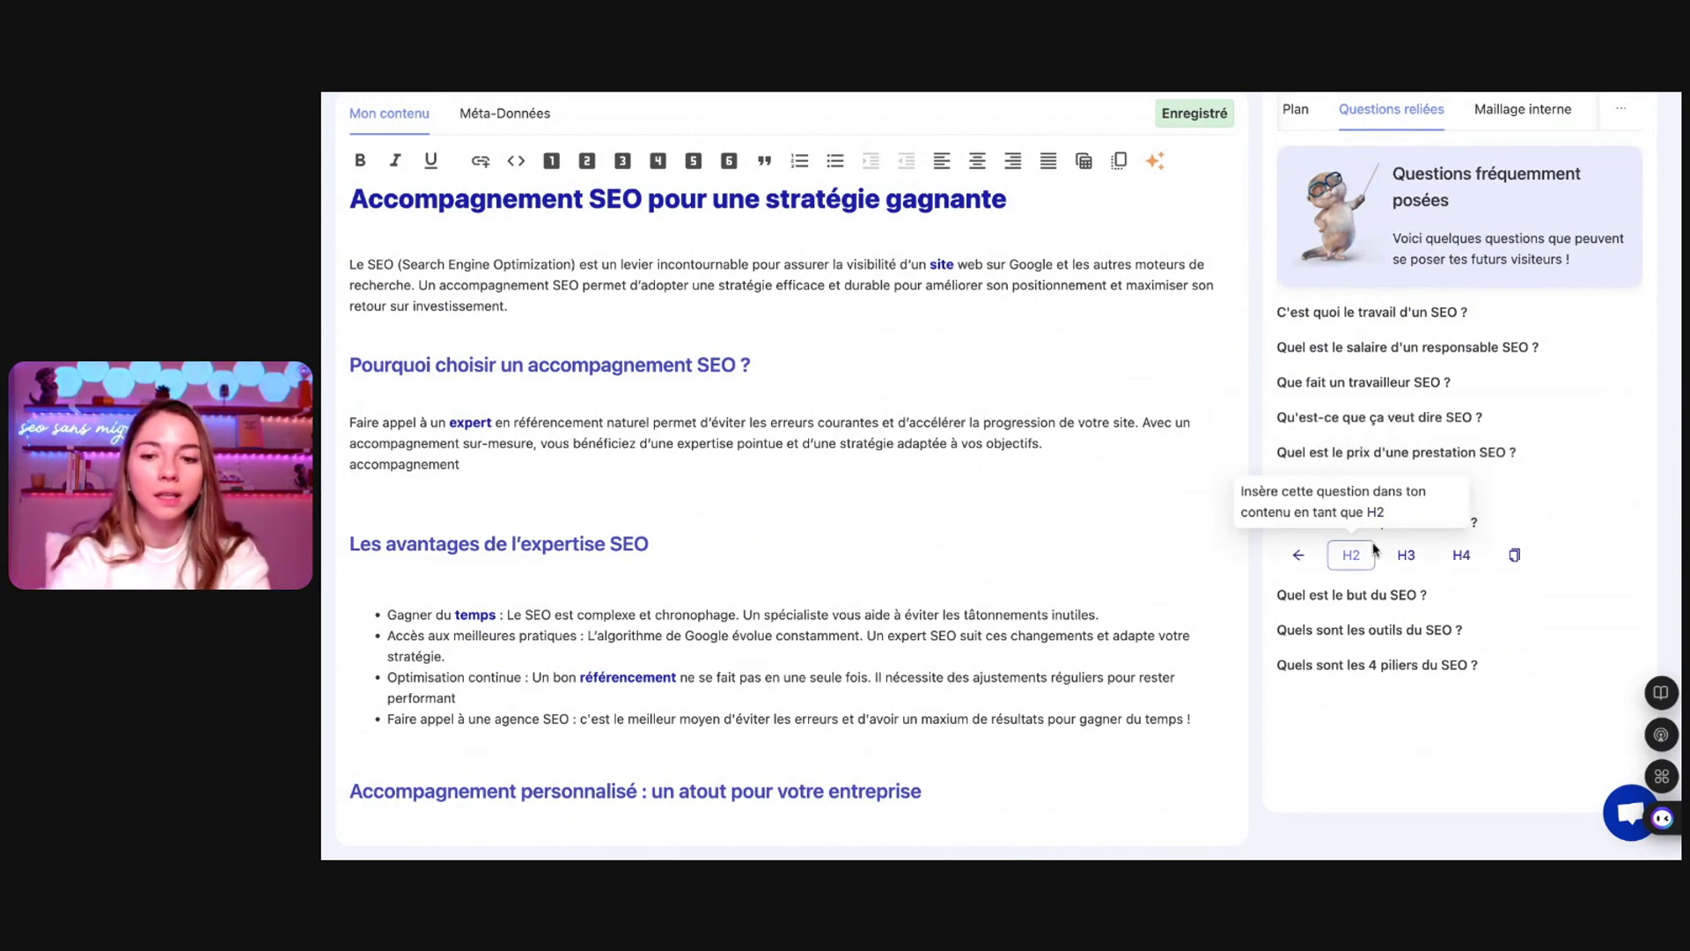
{"action": "scroll", "coordinate": [1367, 757], "scroll_direction": "up", "scroll_amount": 6}
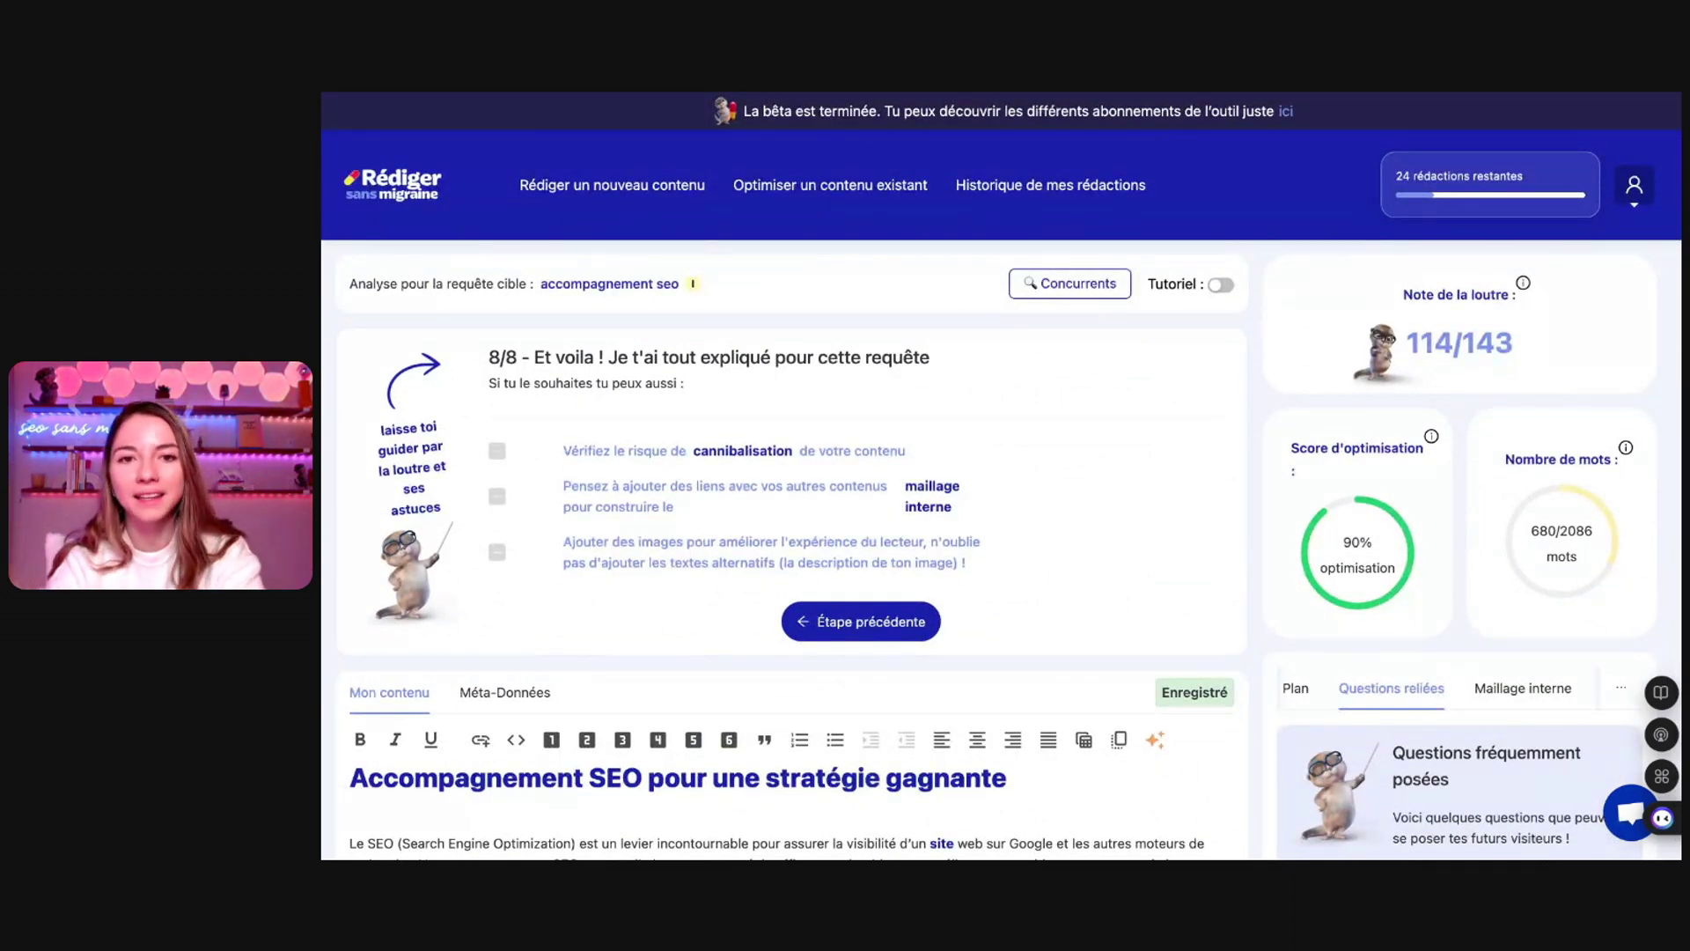
{"action": "scroll", "coordinate": [1000, 475], "scroll_direction": "down", "scroll_amount": 1}
{"action": "scroll", "coordinate": [1010, 465], "scroll_direction": "down", "scroll_amount": 3}
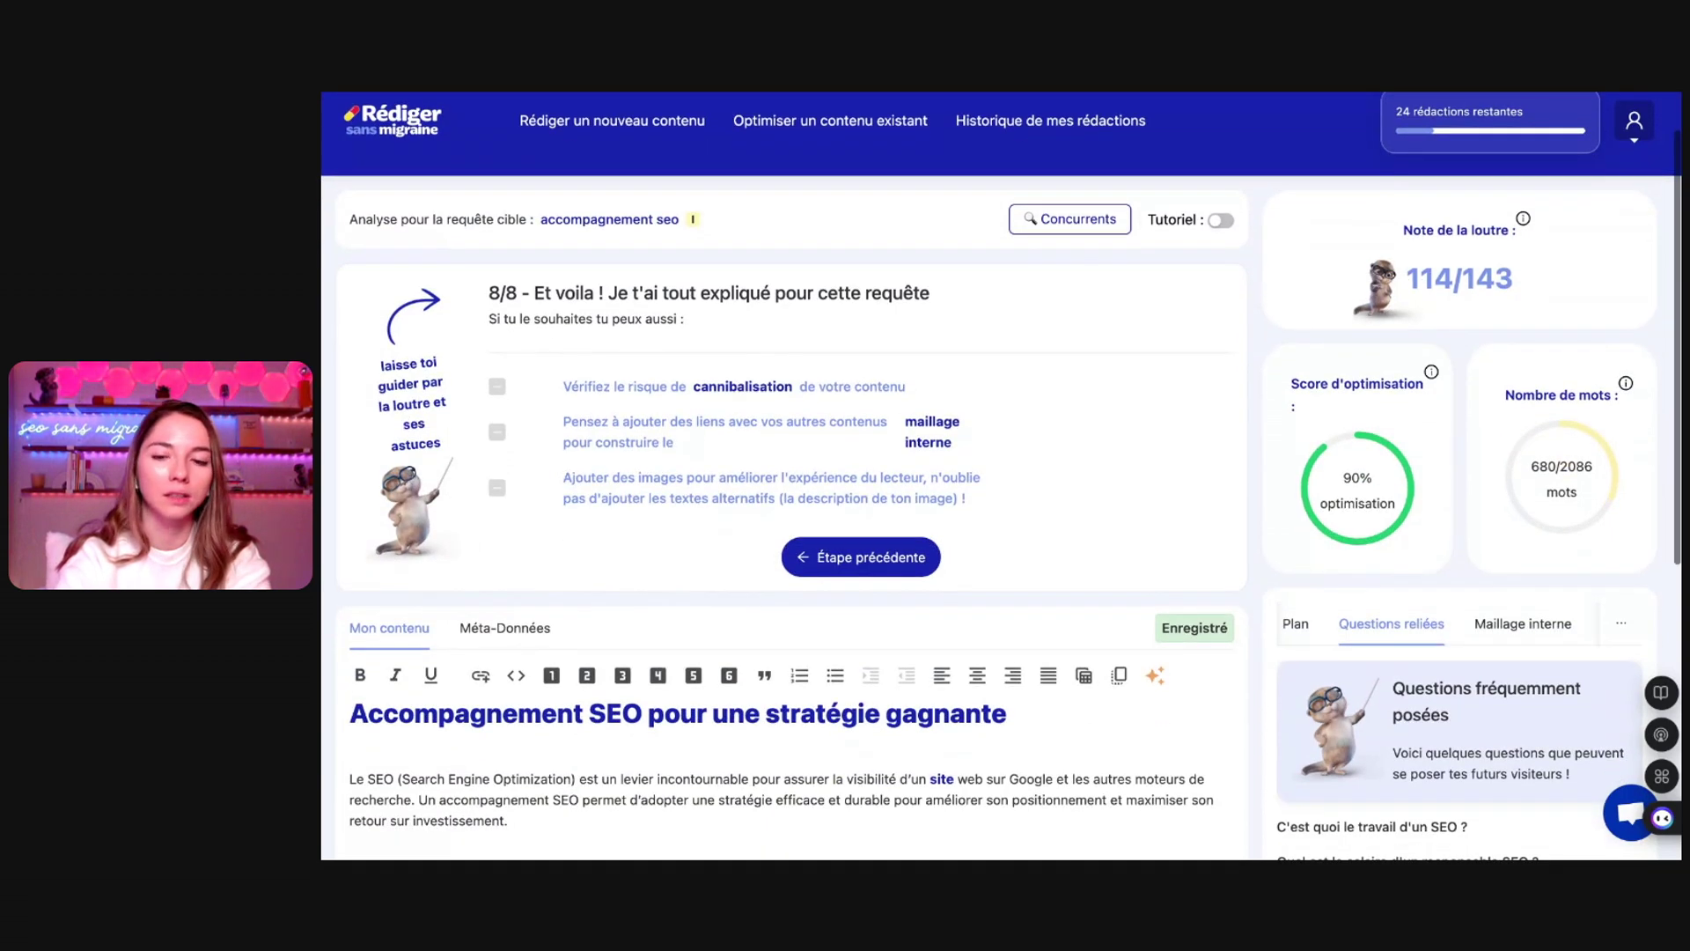
{"action": "scroll", "coordinate": [1010, 465], "scroll_direction": "up", "scroll_amount": 1}
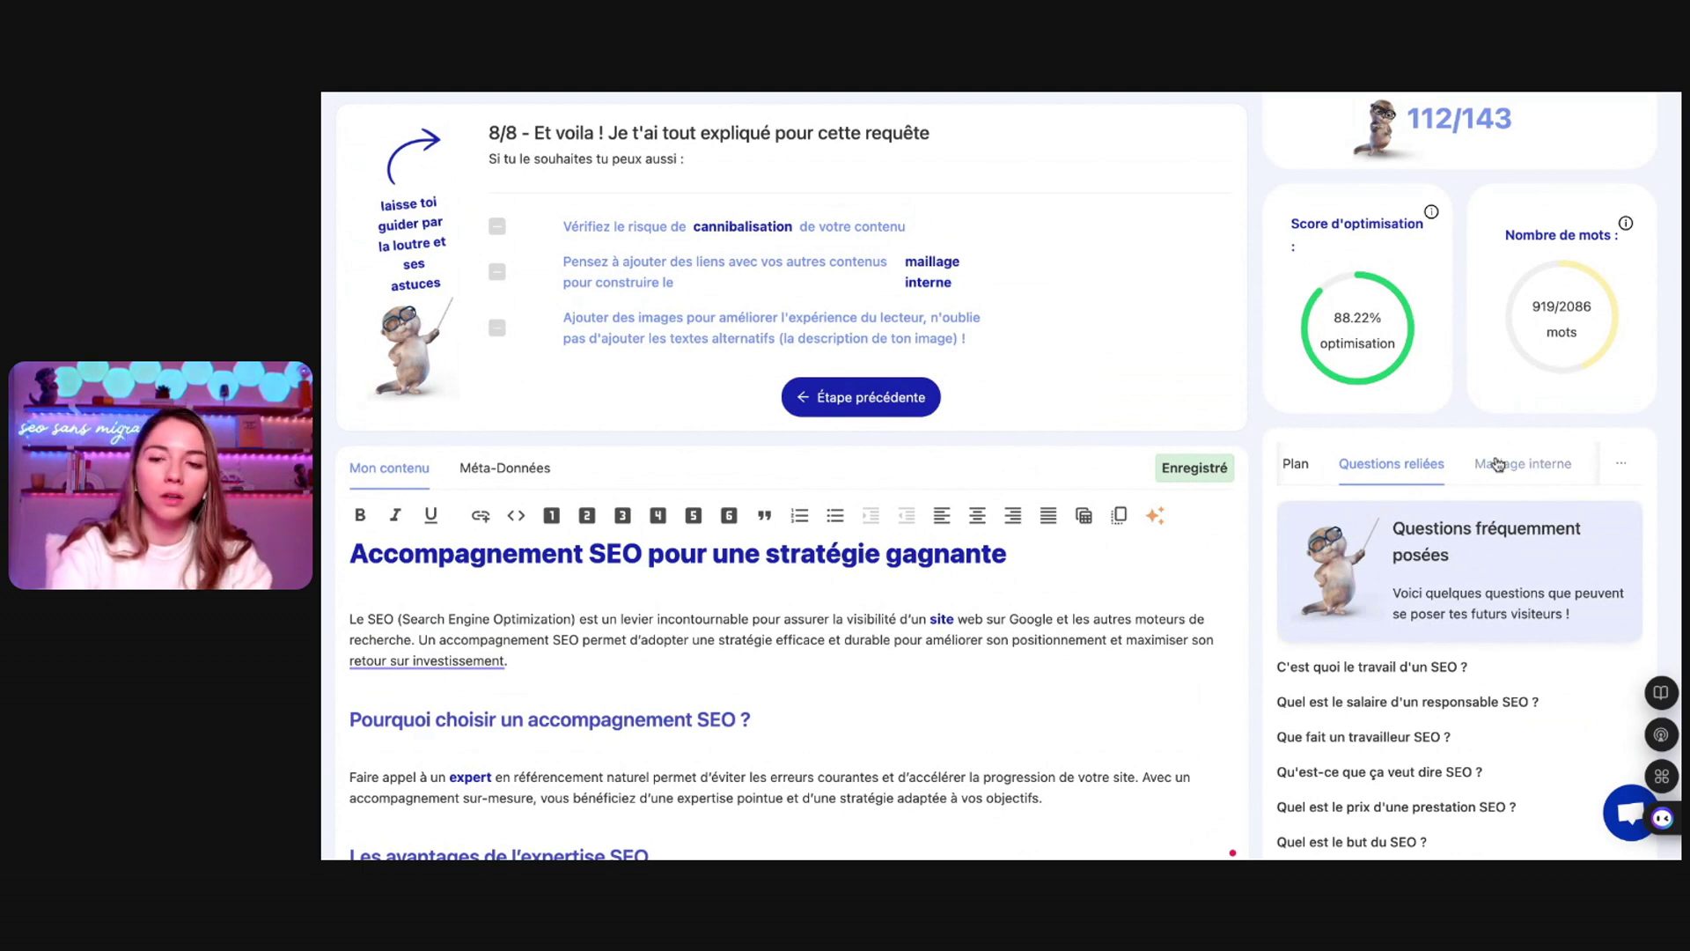
{"action": "scroll", "coordinate": [1496, 464], "scroll_direction": "right", "scroll_amount": 2}
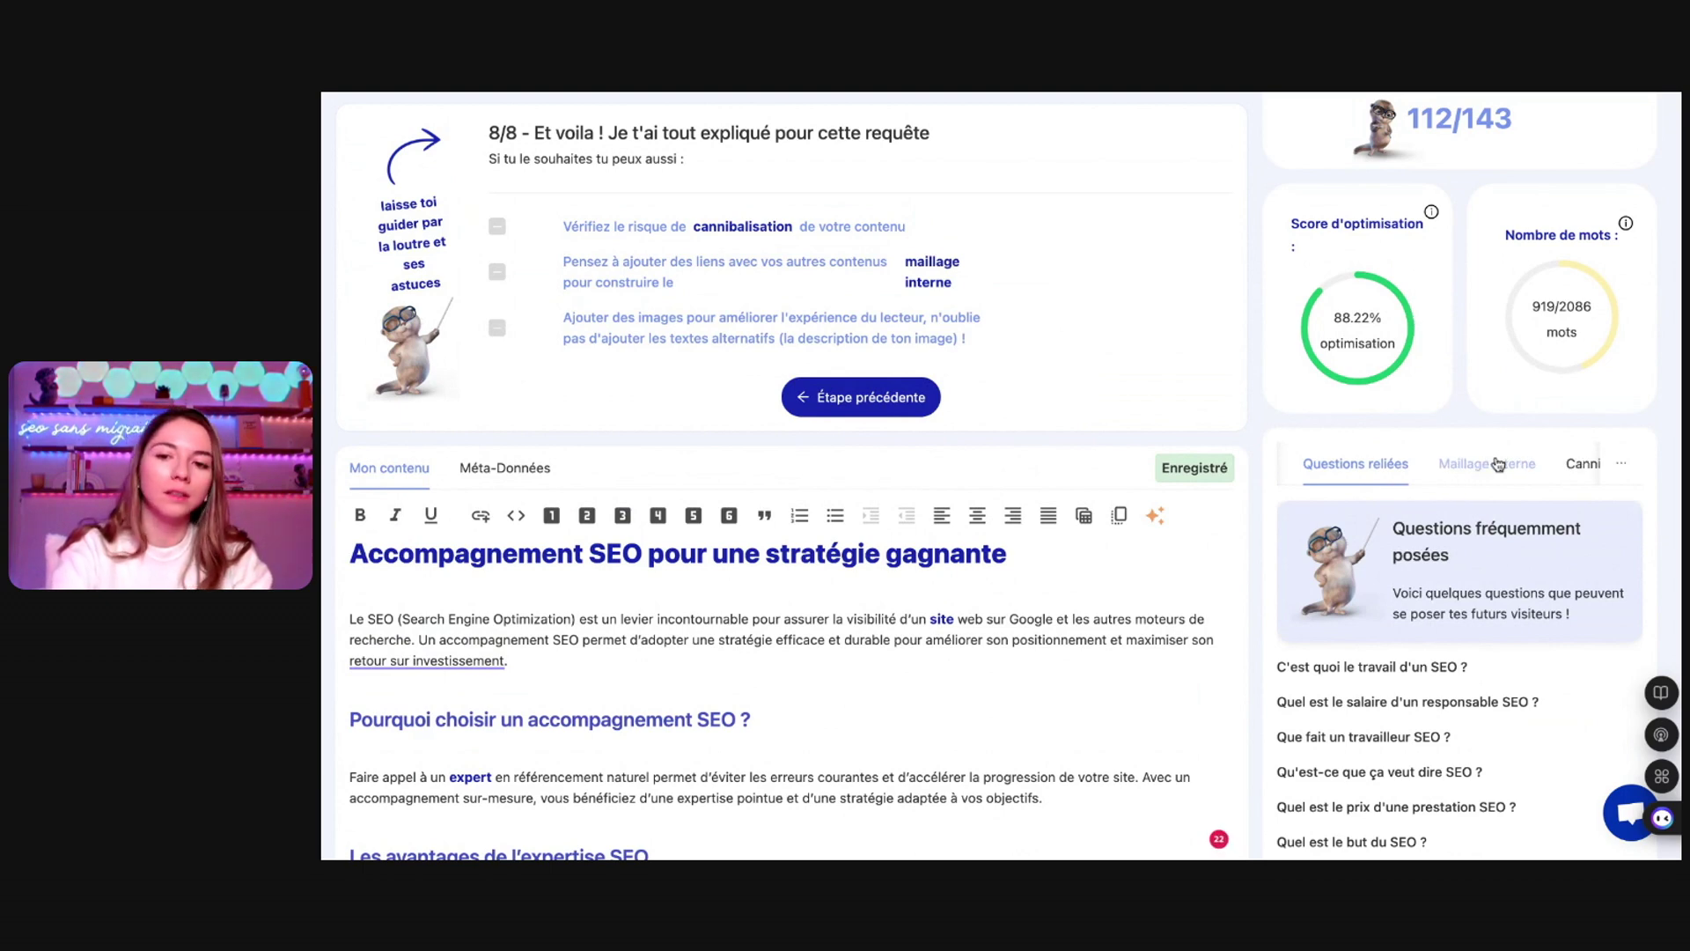
{"action": "left_click", "coordinate": [1443, 454]}
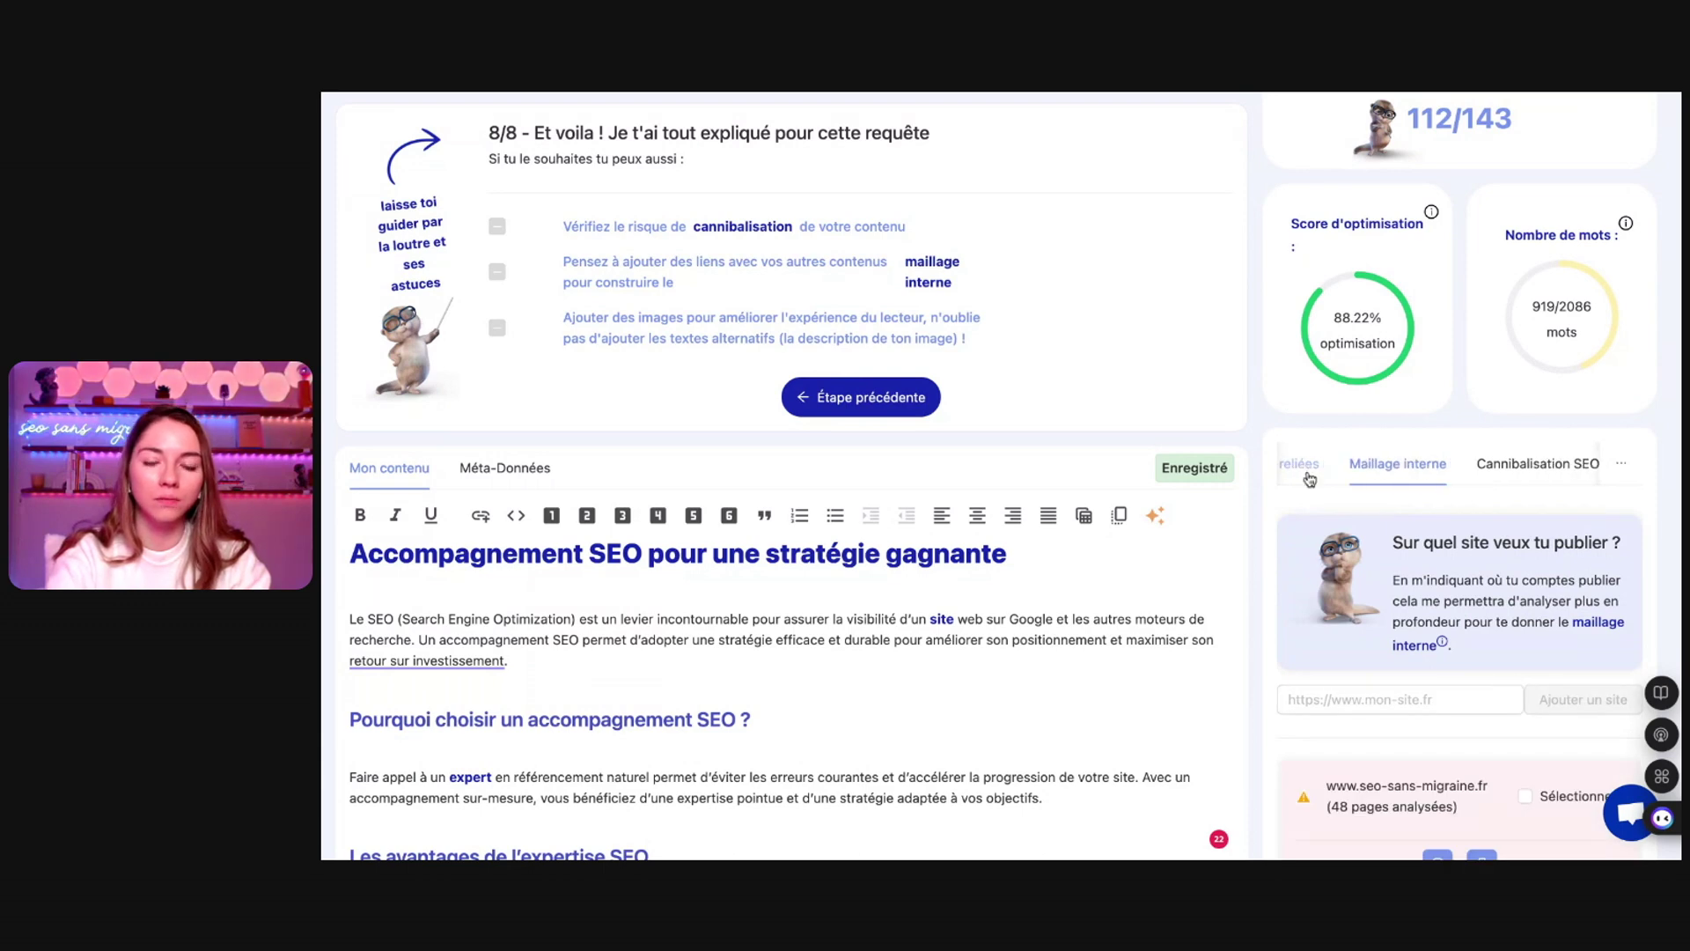
{"action": "scroll", "coordinate": [1444, 452], "scroll_direction": "down", "scroll_amount": 4}
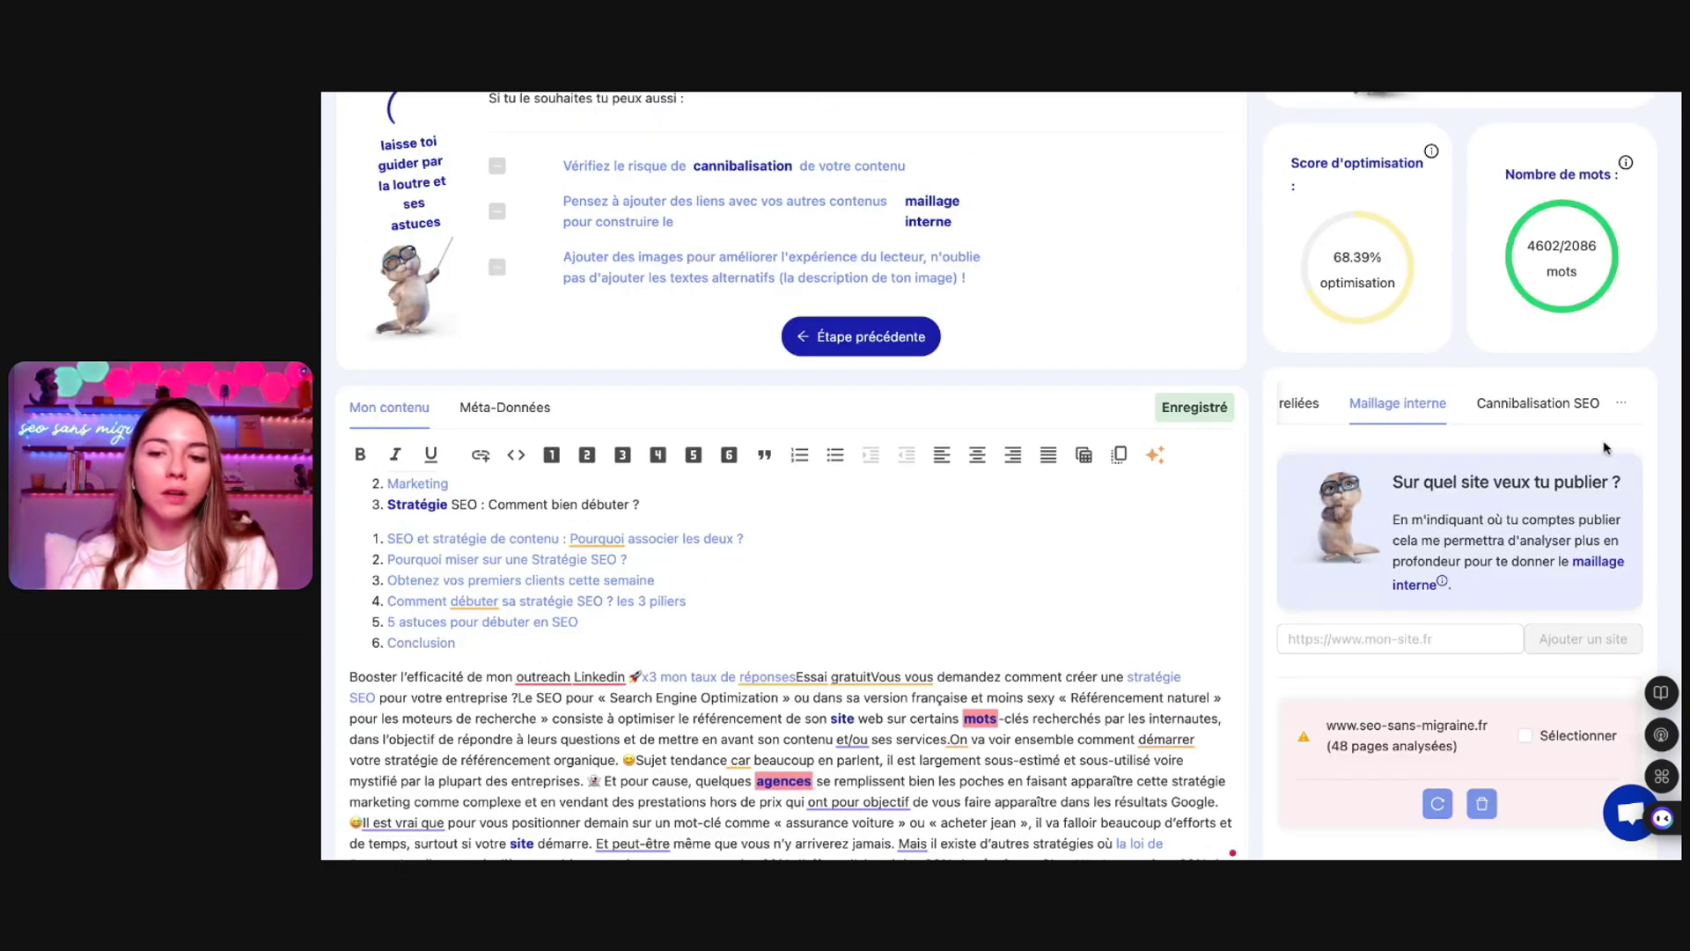
{"action": "scroll", "coordinate": [1604, 447], "scroll_direction": "down", "scroll_amount": 2}
{"action": "scroll", "coordinate": [1576, 572], "scroll_direction": "up", "scroll_amount": 1}
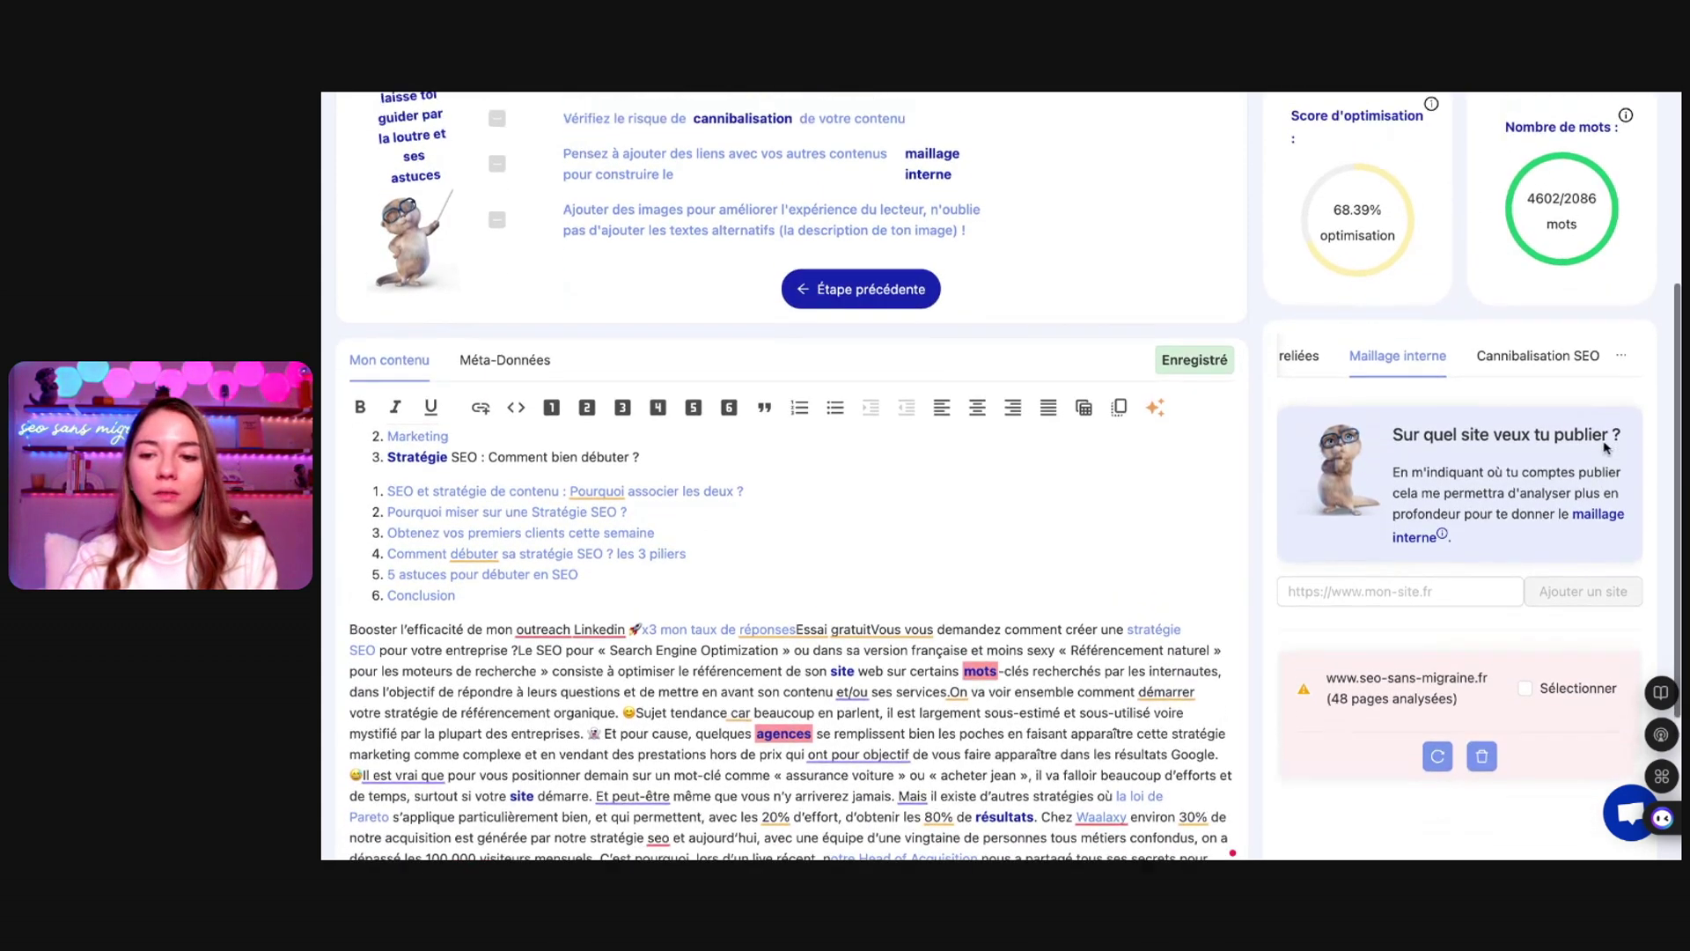
{"action": "left_click", "coordinate": [1556, 697]}
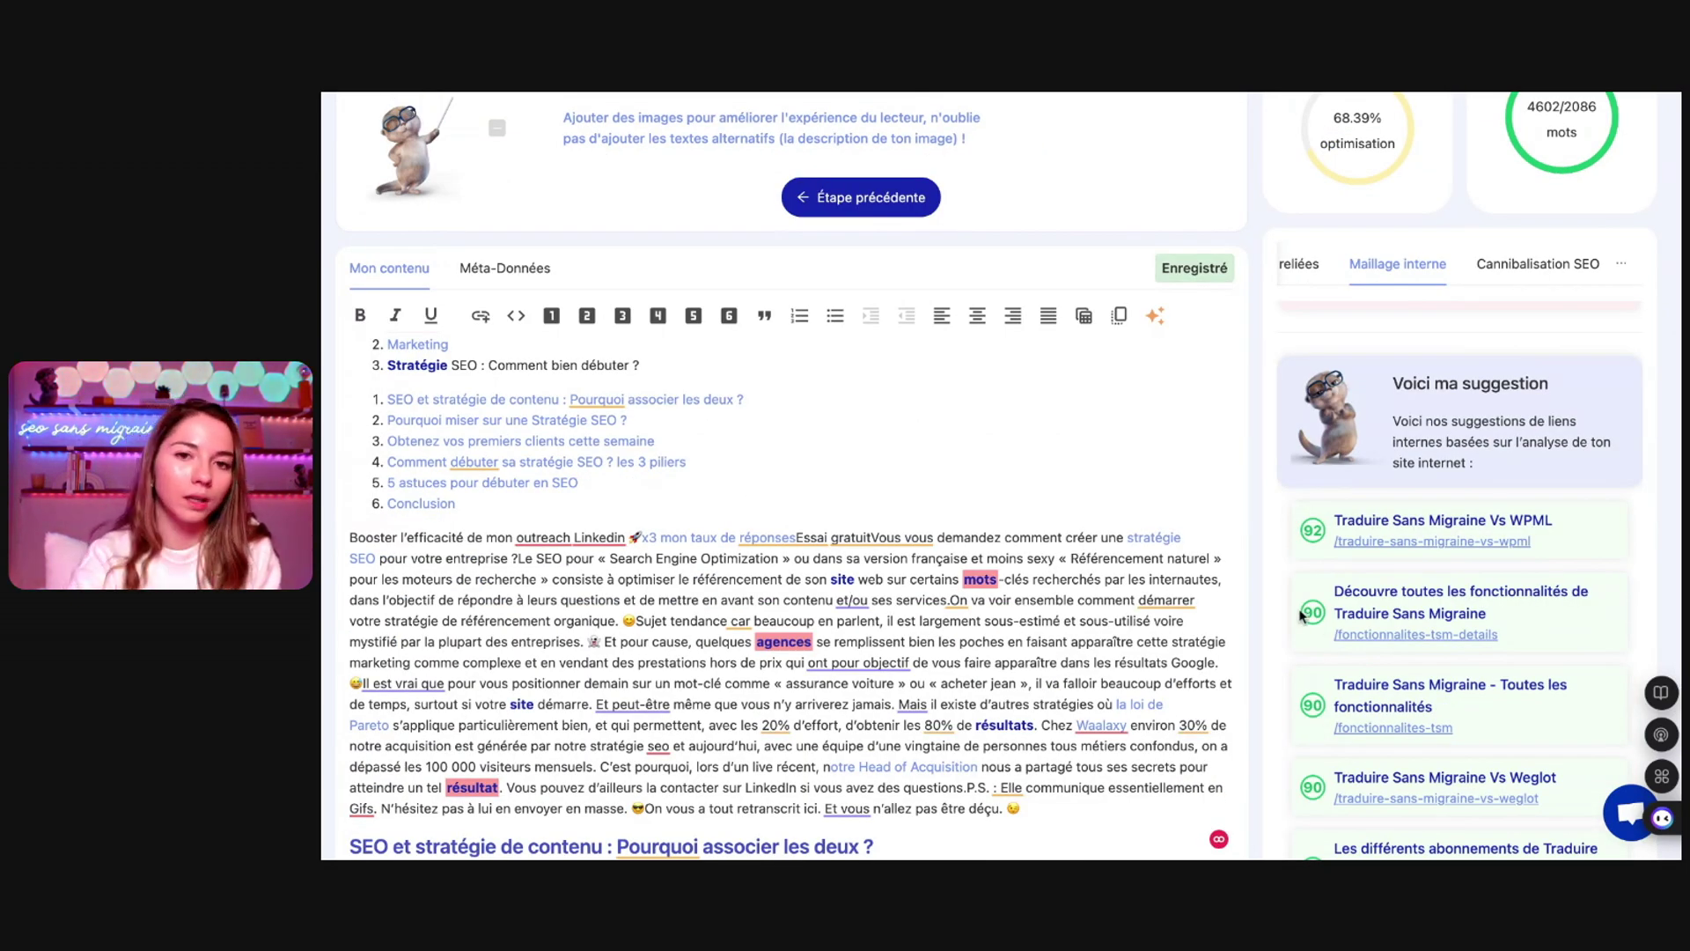
{"action": "mouse_move", "coordinate": [1312, 608]}
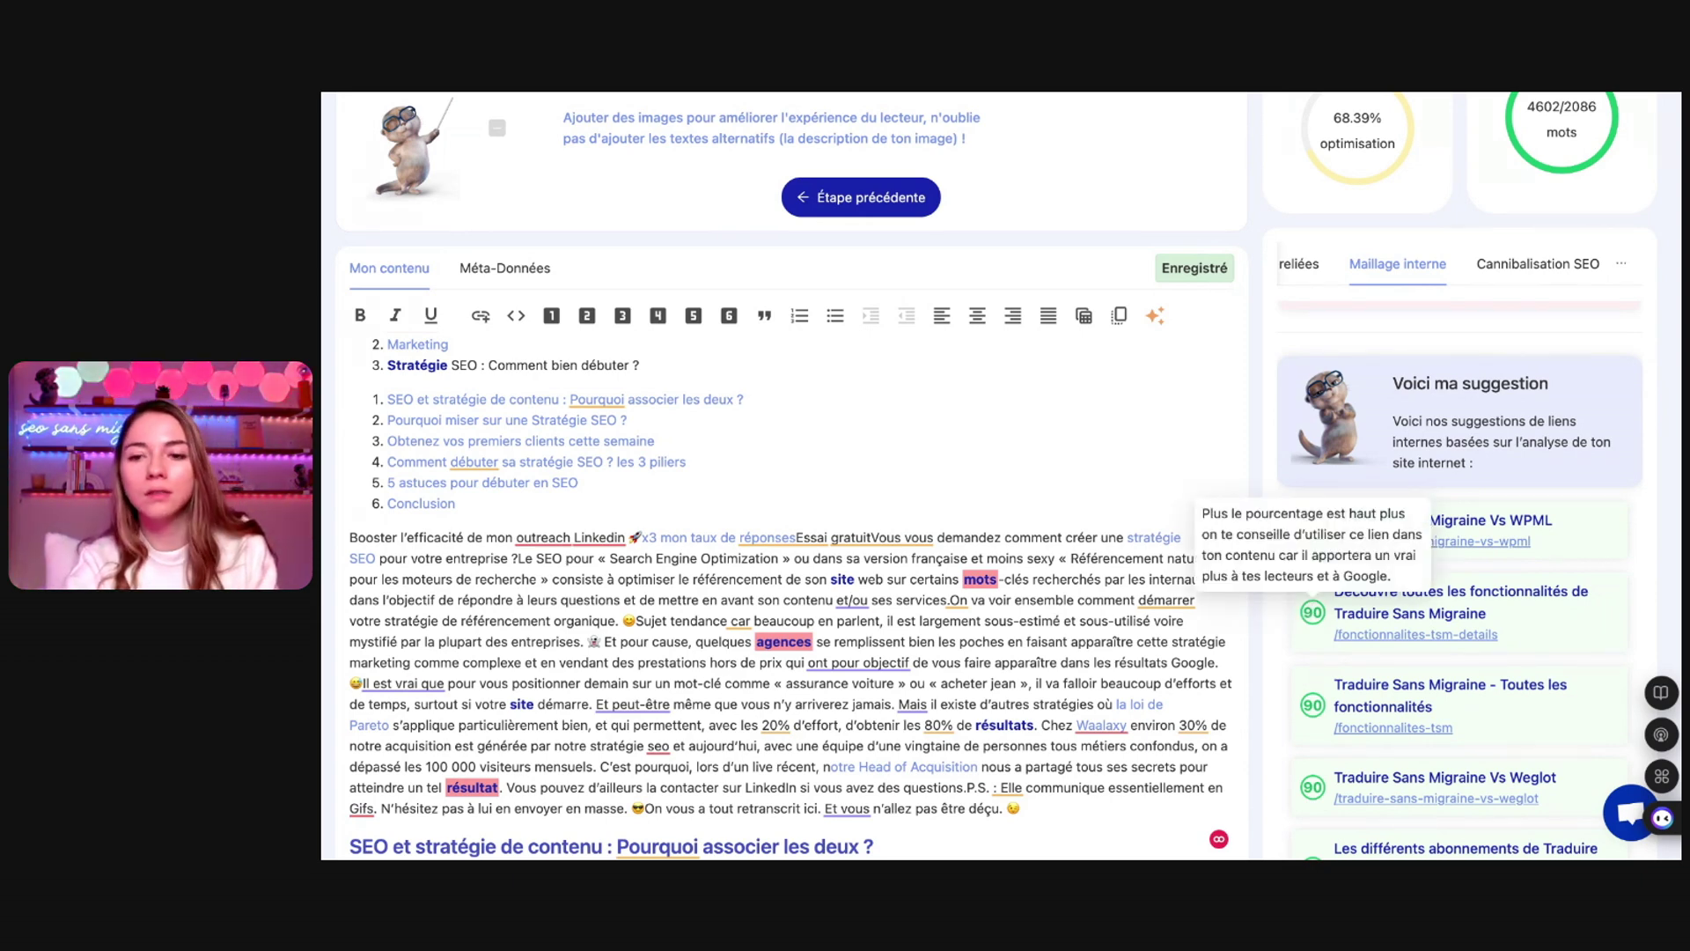
{"action": "scroll", "coordinate": [1402, 484], "scroll_direction": "up", "scroll_amount": 5}
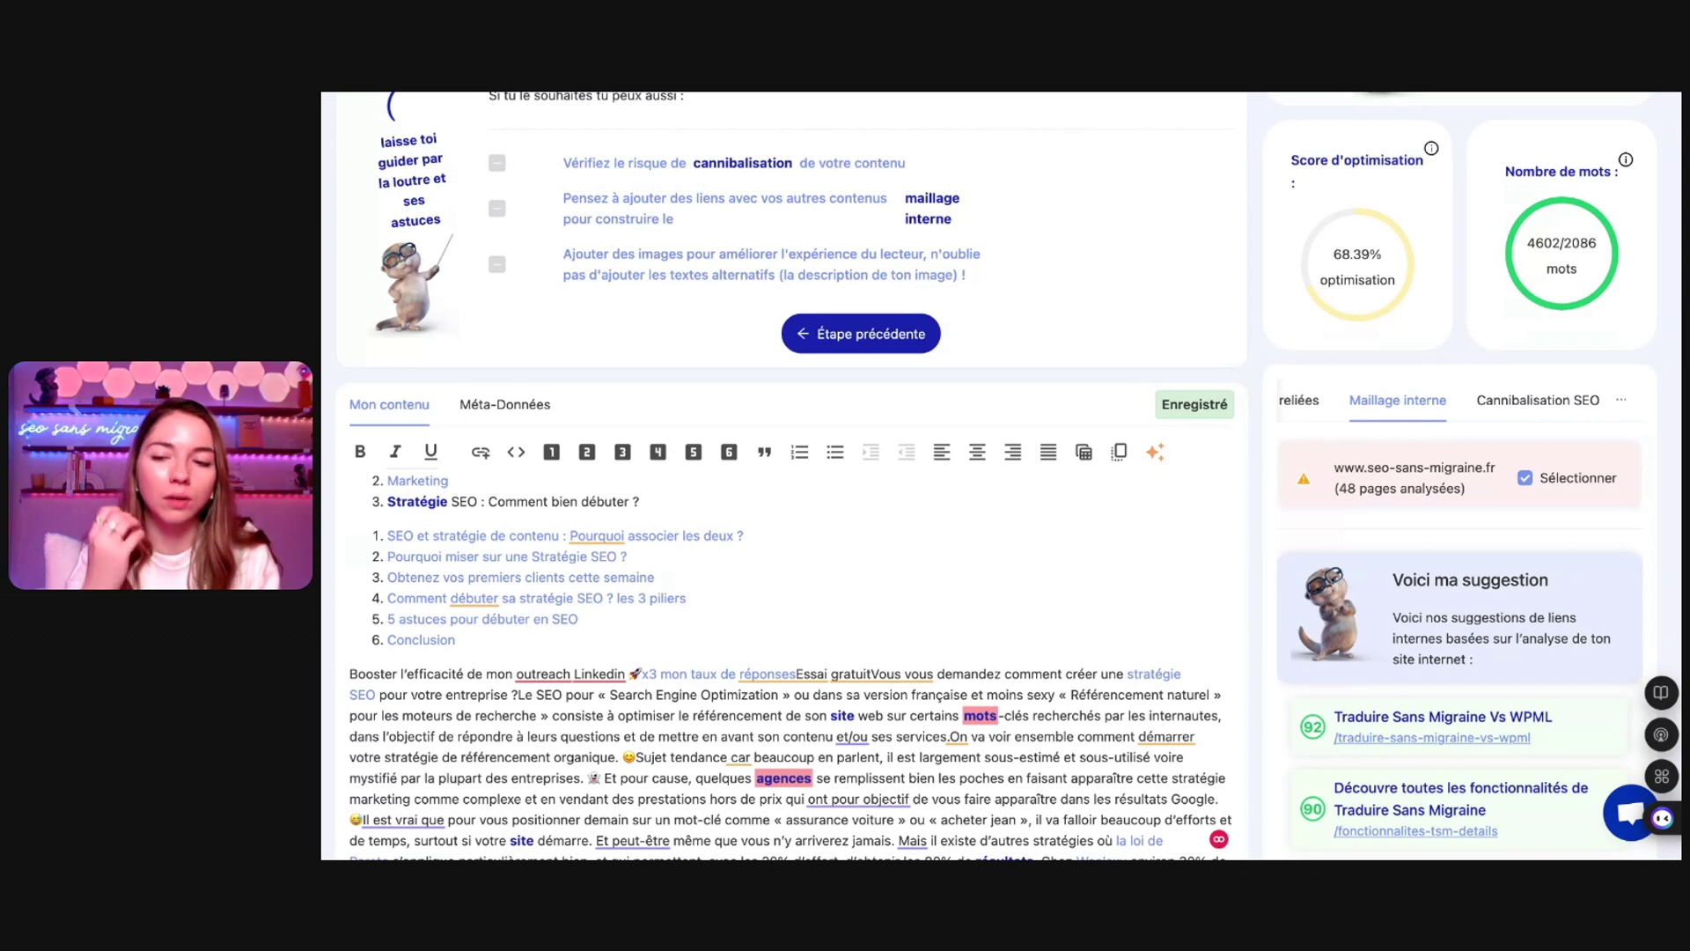
{"action": "left_click", "coordinate": [1538, 400]}
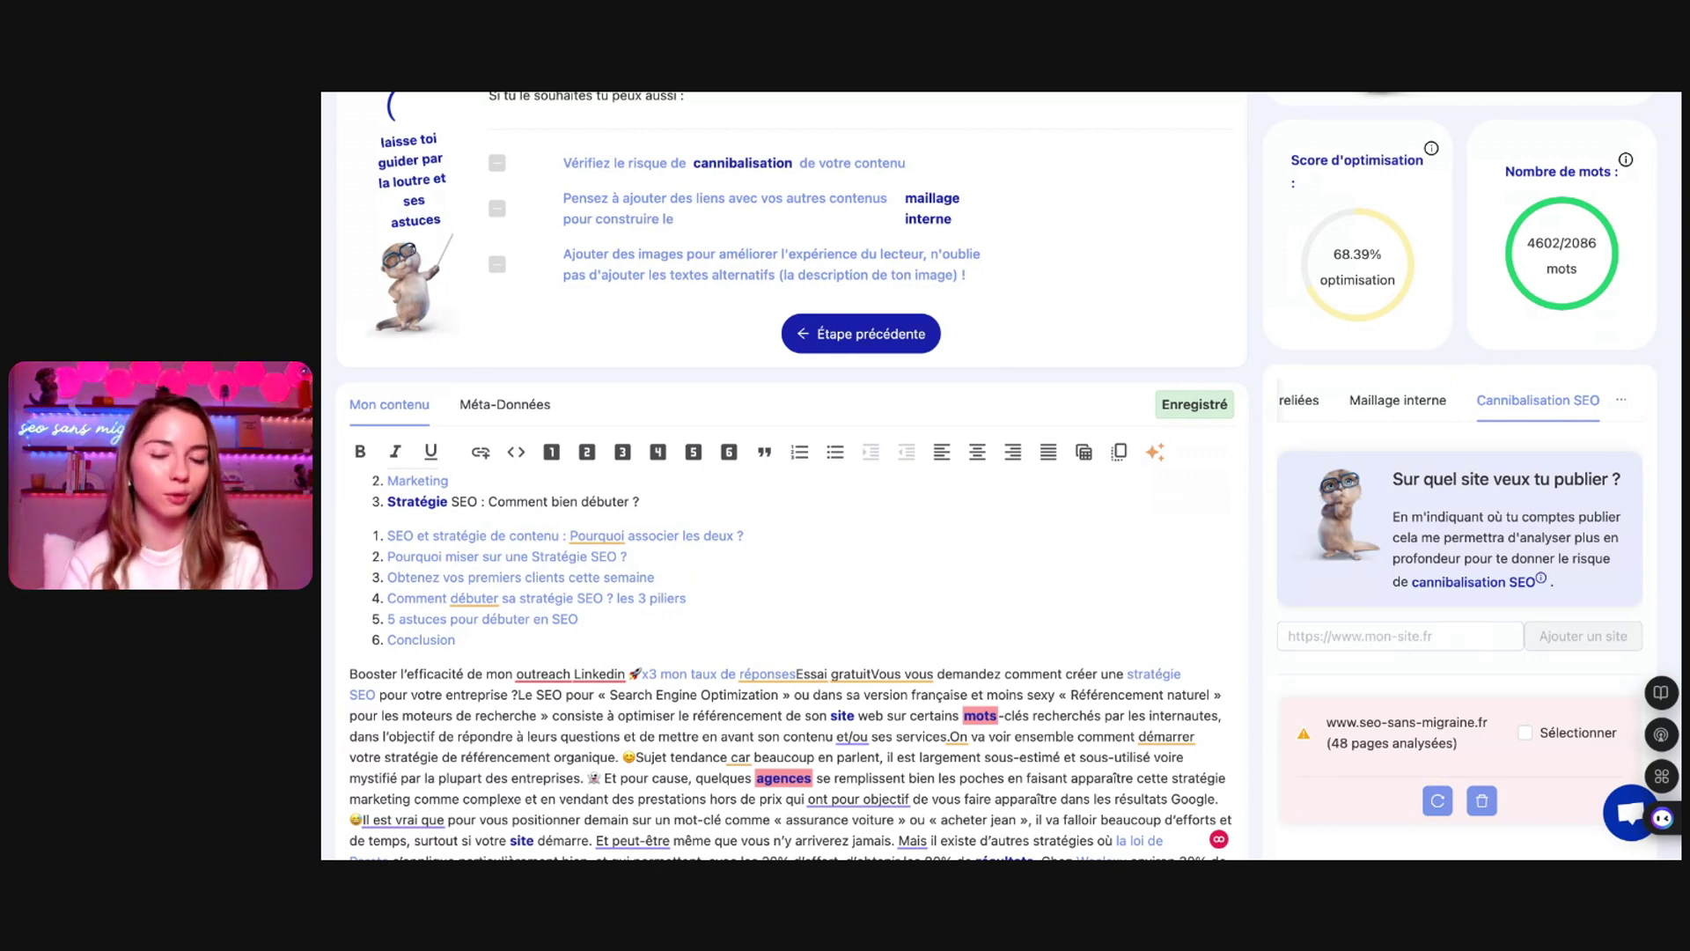
{"action": "scroll", "coordinate": [1517, 537], "scroll_direction": "down", "scroll_amount": 2}
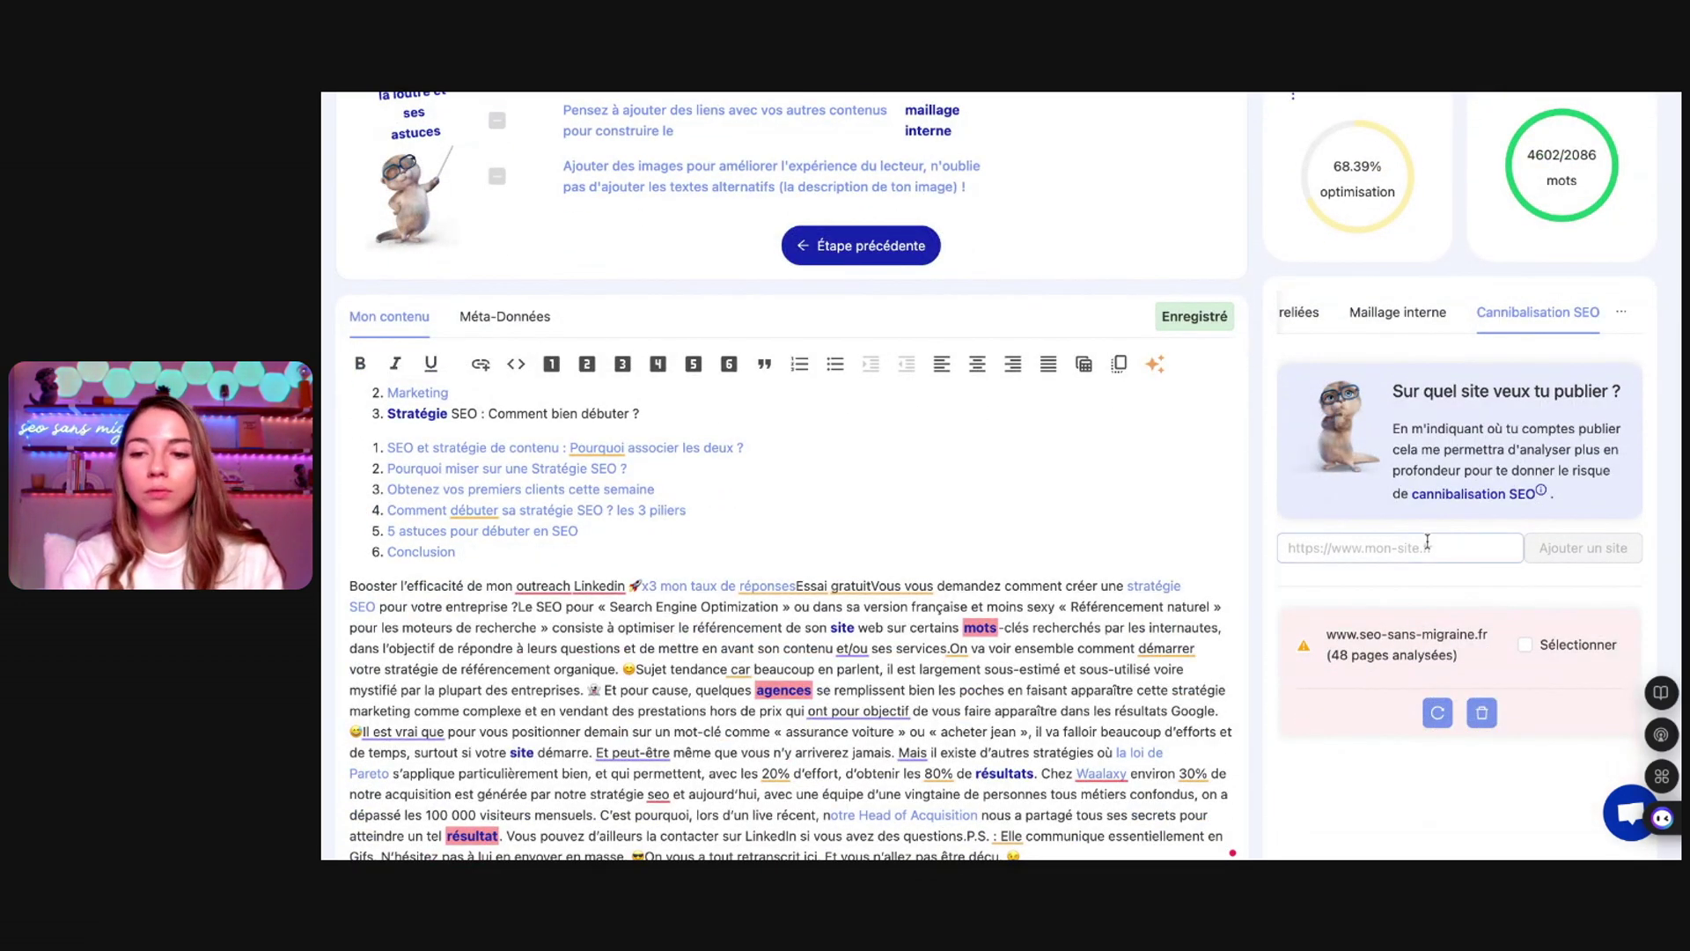
{"action": "left_click", "coordinate": [1527, 642]}
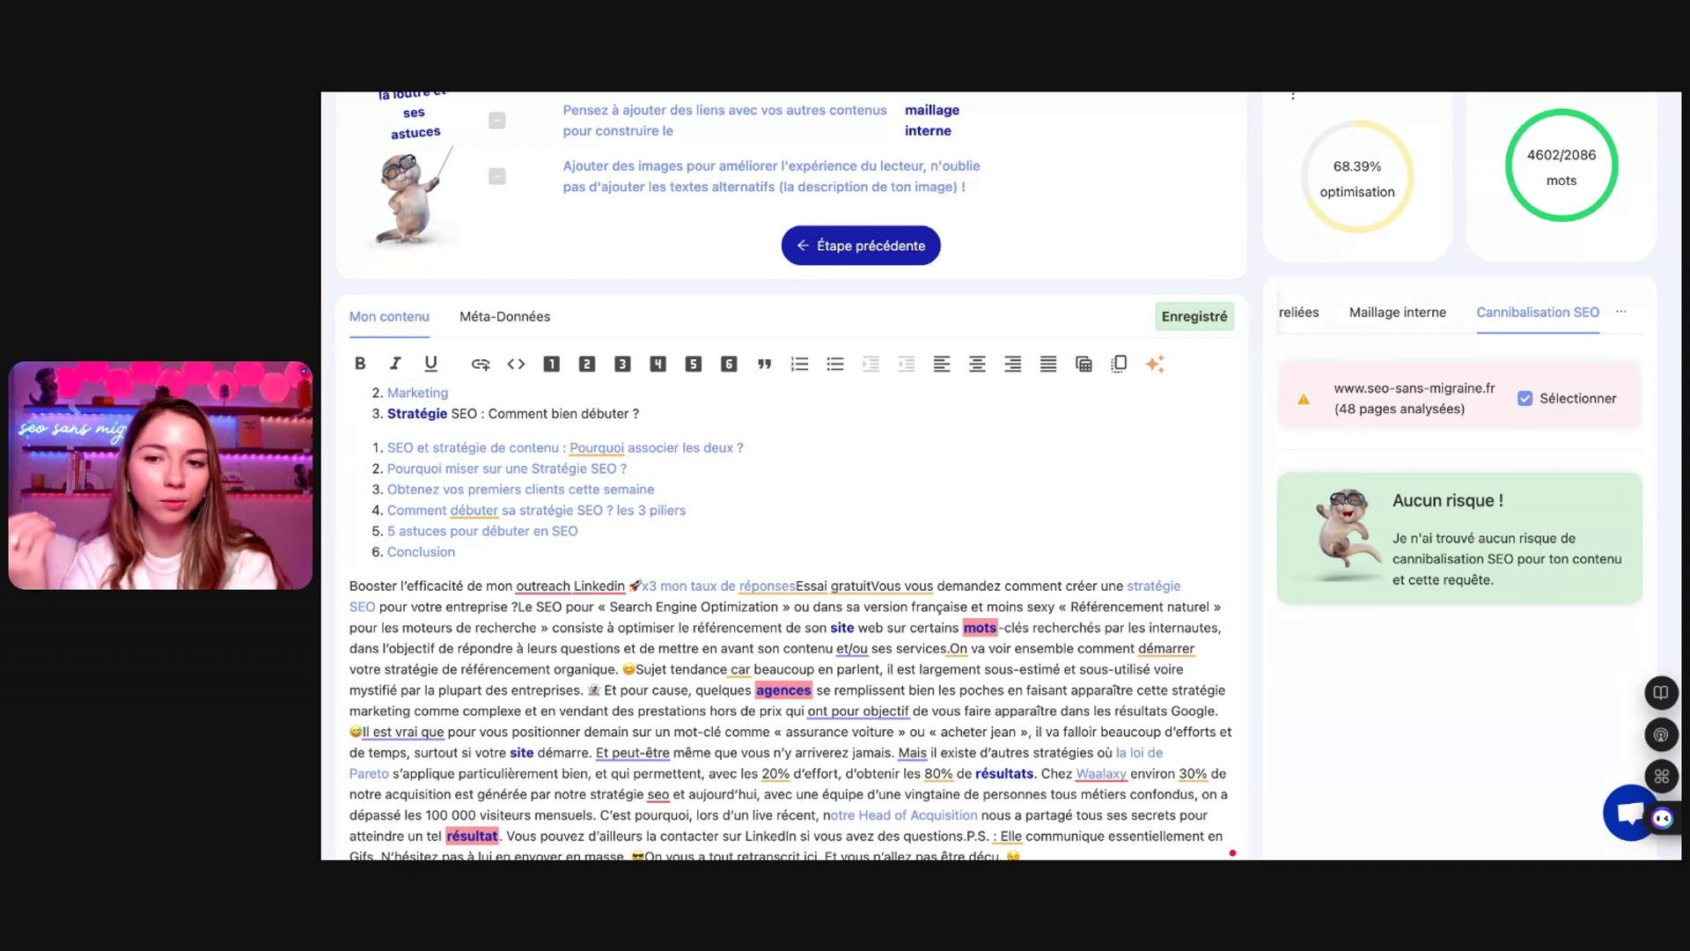
{"action": "scroll", "coordinate": [1292, 539], "scroll_direction": "up", "scroll_amount": 5}
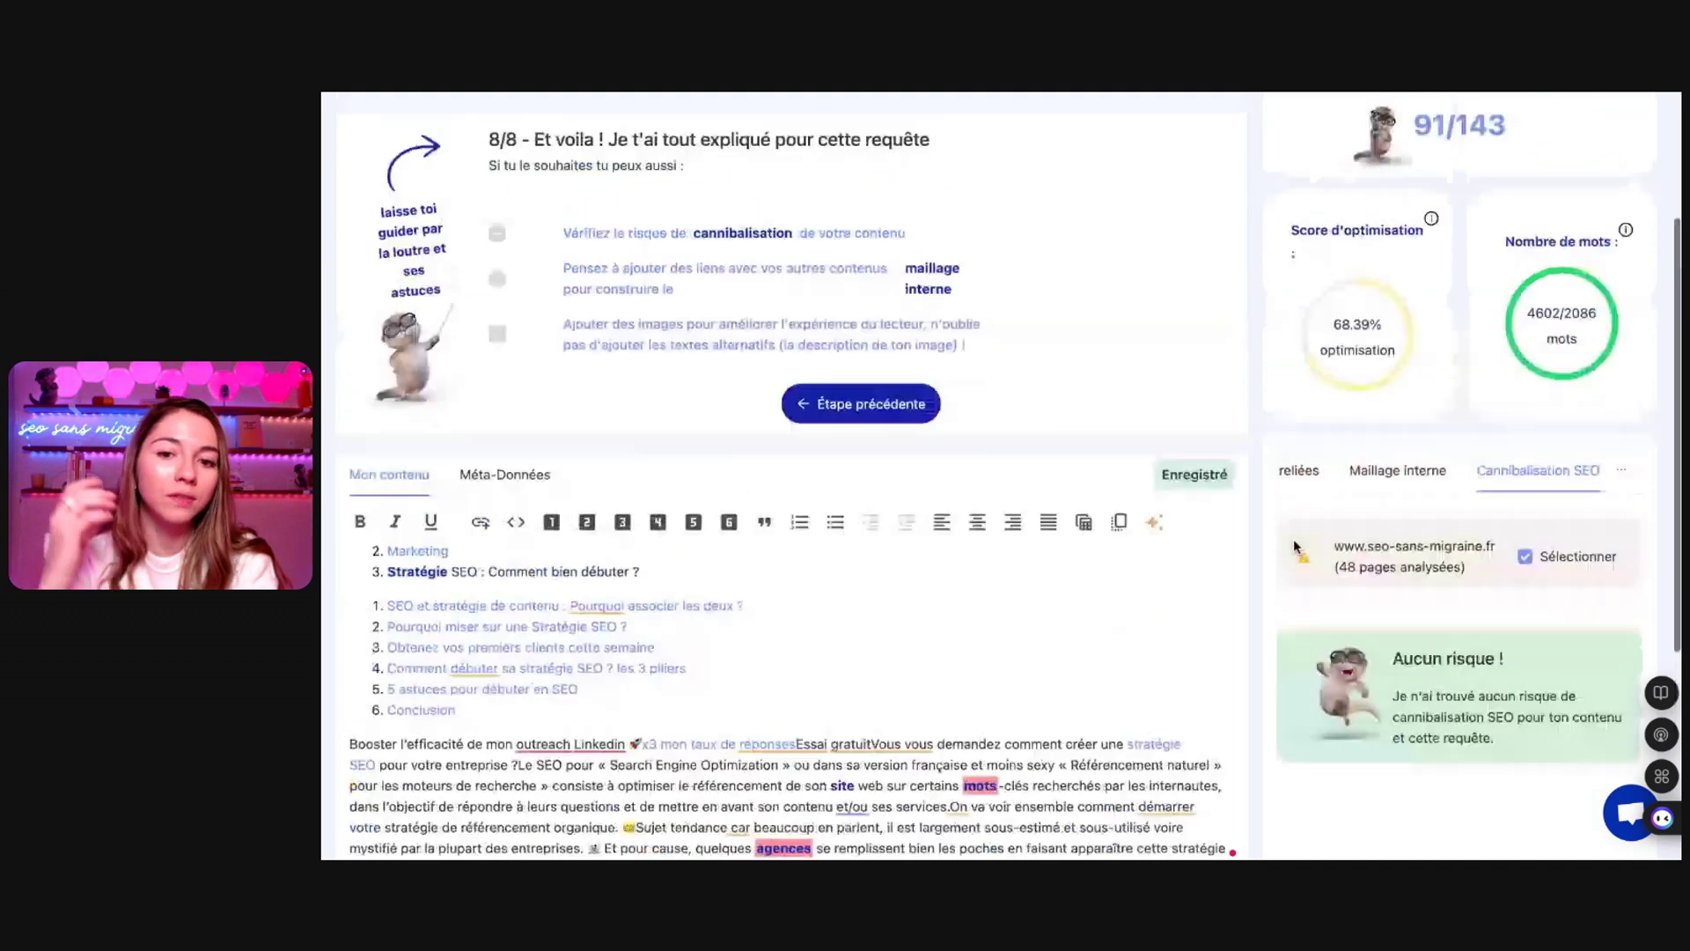